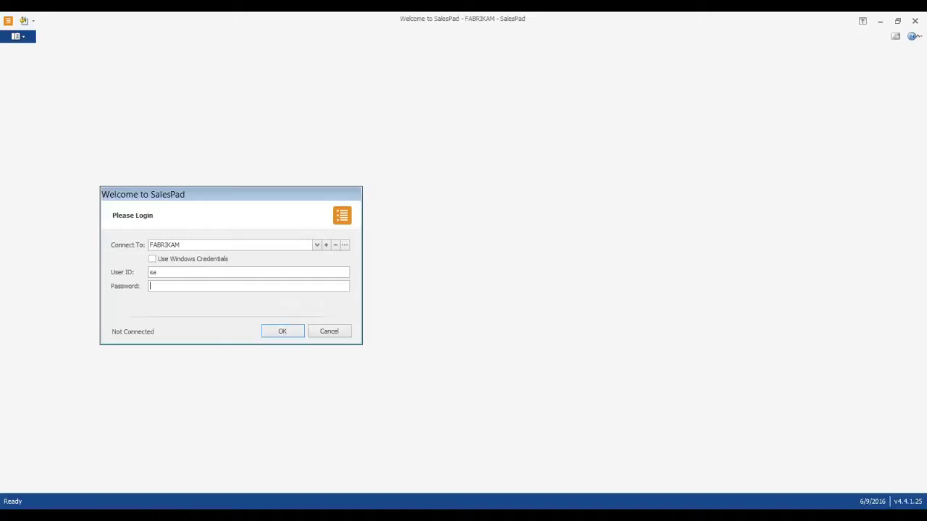
Log in to the FABRIKAM connection as the sa user.
{"action": "left_click", "coordinate": [279, 334]}
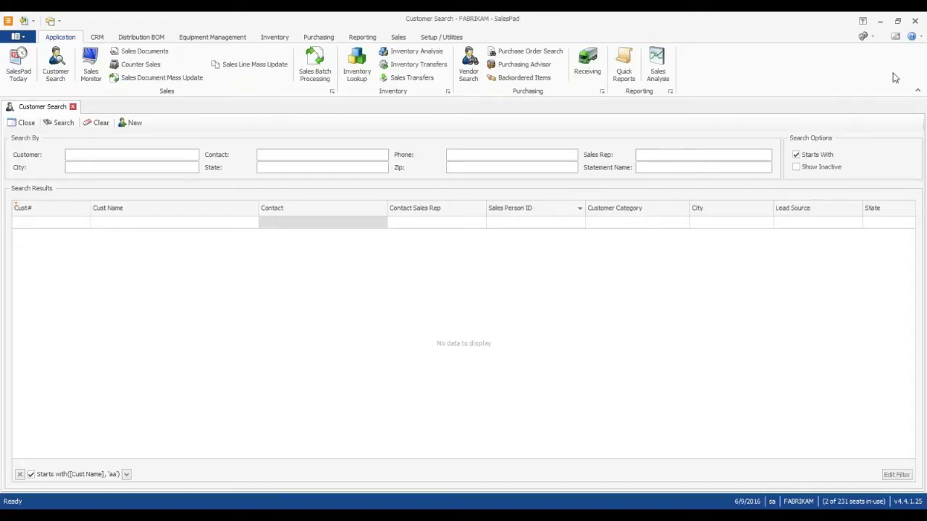
{"action": "left_click", "coordinate": [758, 37]}
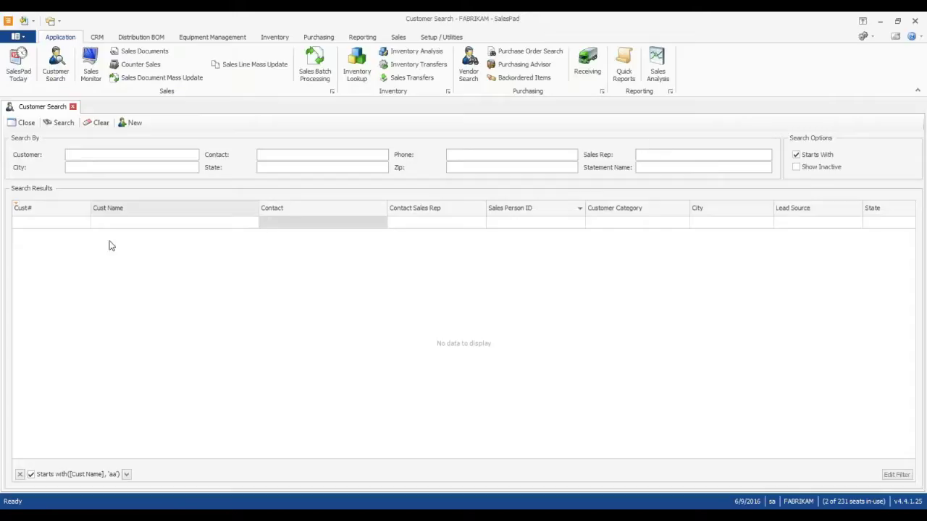
Remove the customer name filter from the results grid and run a customer search without any criteria.
{"action": "left_click", "coordinate": [20, 475]}
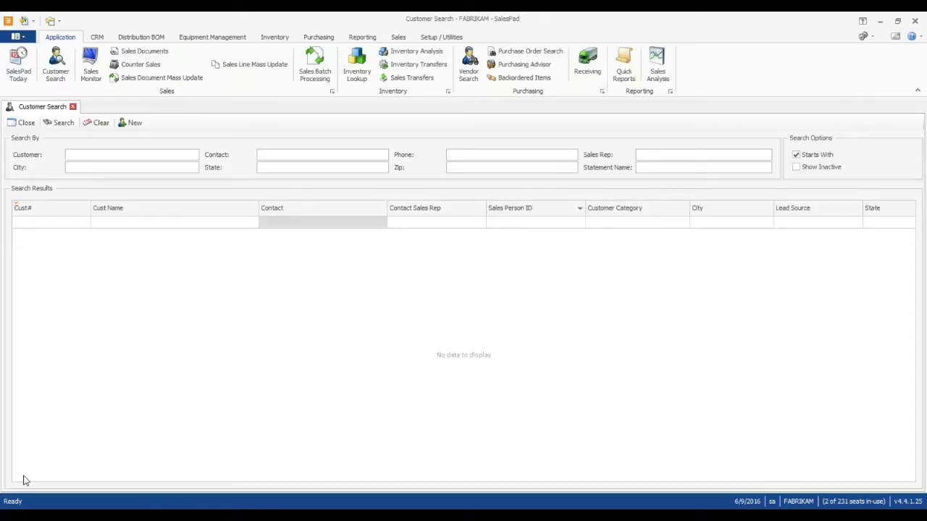
{"action": "left_click", "coordinate": [69, 156]}
{"action": "key", "text": "Return"}
{"action": "key", "text": "Return"}
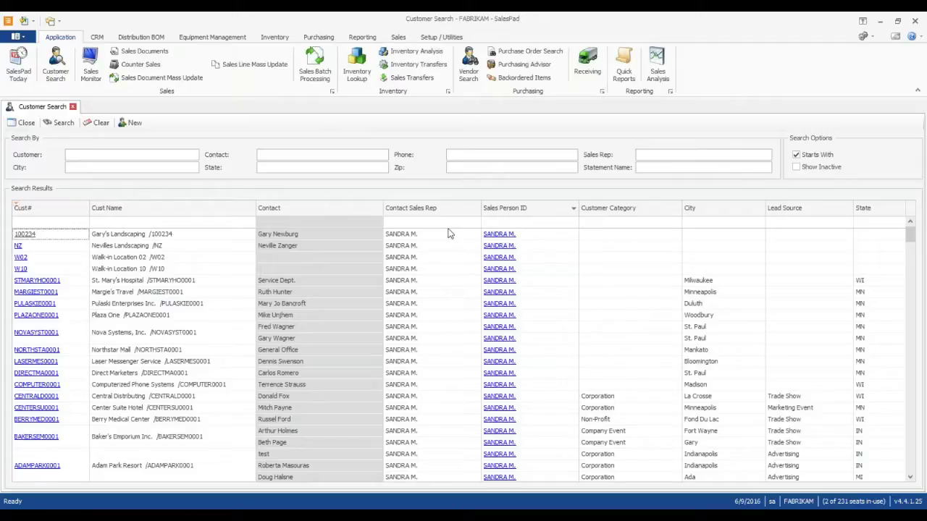
Search for customers by a first name and find the same name within the search results.
{"action": "left_click", "coordinate": [172, 155]}
{"action": "type", "text": "frank"}
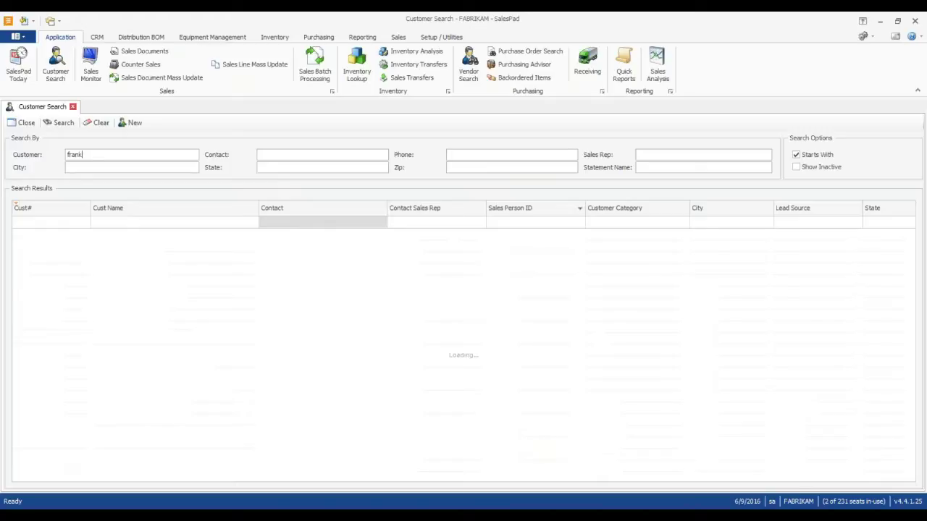
{"action": "key", "text": "ctrl+f"}
{"action": "type", "text": "rank"}
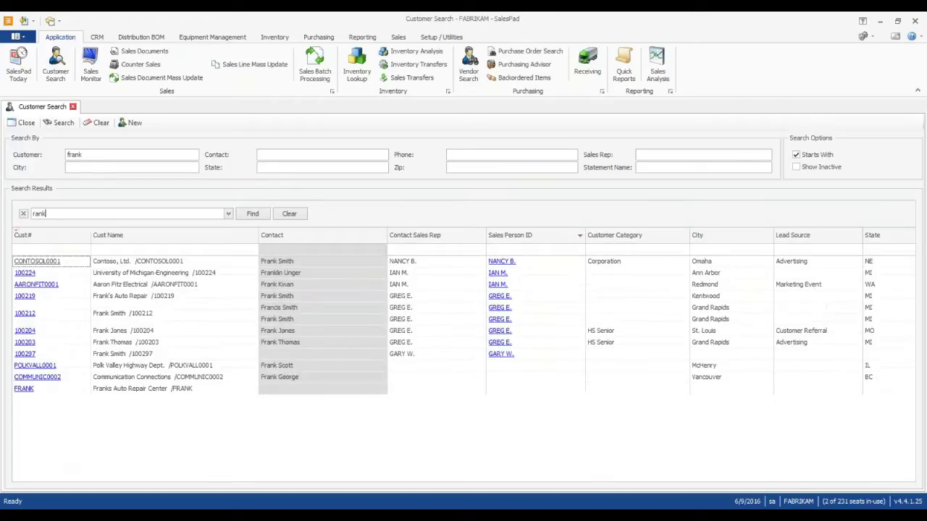
{"action": "key", "text": "BackSpace"}
{"action": "key", "text": "BackSpace"}
{"action": "key", "text": "BackSpace"}
{"action": "key", "text": "BackSpace"}
{"action": "type", "text": "frank"}
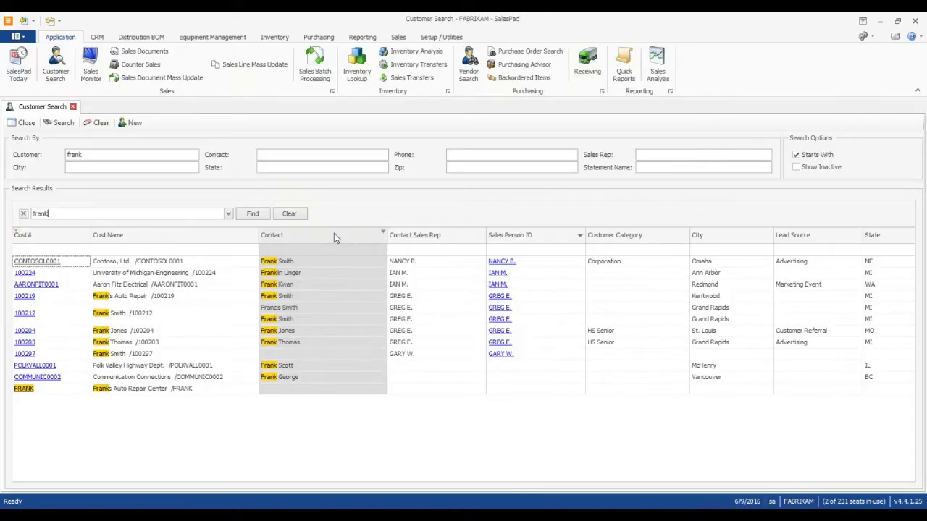
Close the find bar, clear the customer criterion and search for all customers again.
{"action": "left_click", "coordinate": [46, 214]}
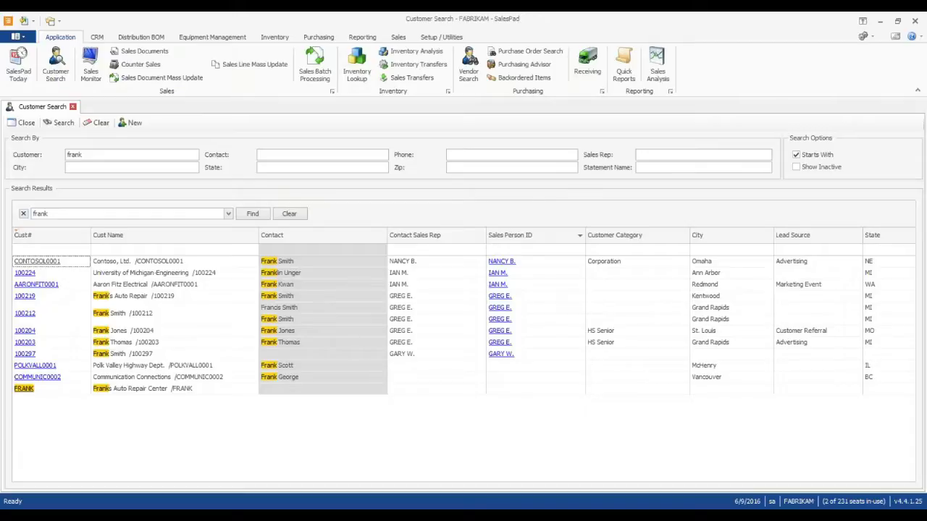
{"action": "left_click", "coordinate": [23, 213]}
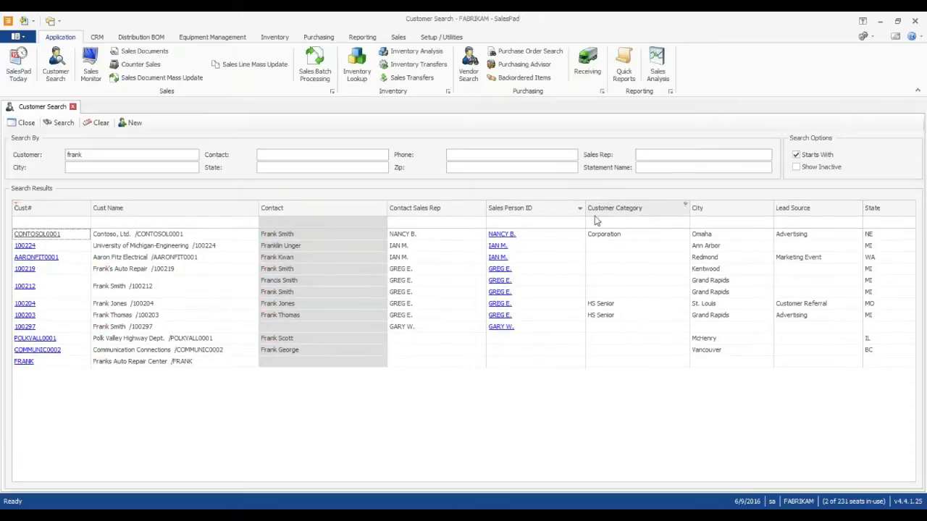
{"action": "left_click", "coordinate": [105, 155]}
{"action": "key", "text": "BackSpace"}
{"action": "key", "text": "Return"}
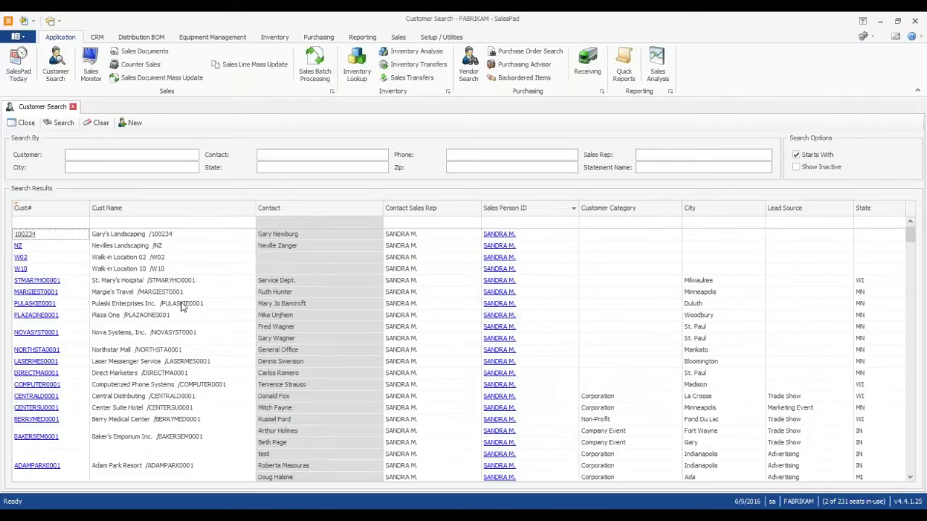
Rearrange the result columns with Contact before Cust Name and Sales Person ID before Contact Sales Rep, and remove Lead Source.
{"action": "scroll", "coordinate": [183, 307], "scroll_direction": "down", "scroll_amount": 10}
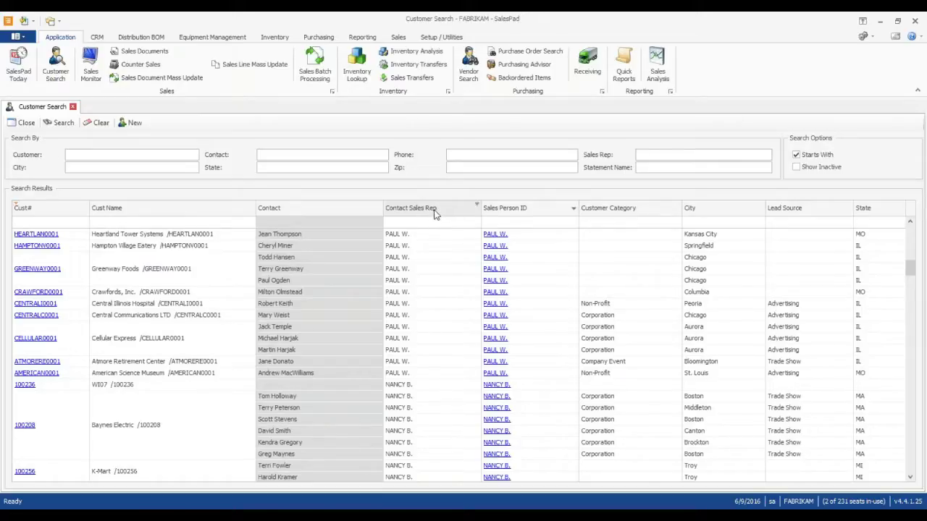
{"action": "left_click_drag", "start_coordinate": [341, 215], "coordinate": [100, 212]}
{"action": "left_click_drag", "start_coordinate": [507, 210], "coordinate": [434, 209]}
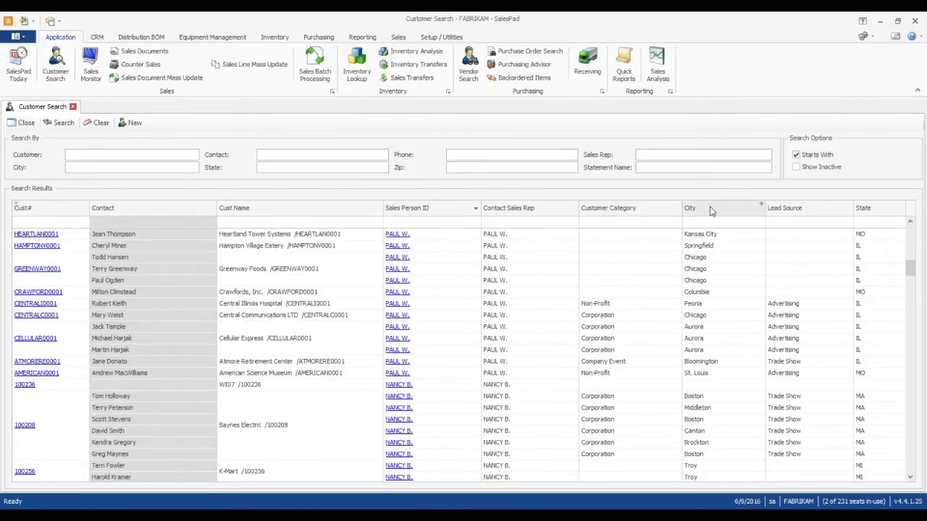
{"action": "left_click_drag", "start_coordinate": [789, 208], "coordinate": [785, 316]}
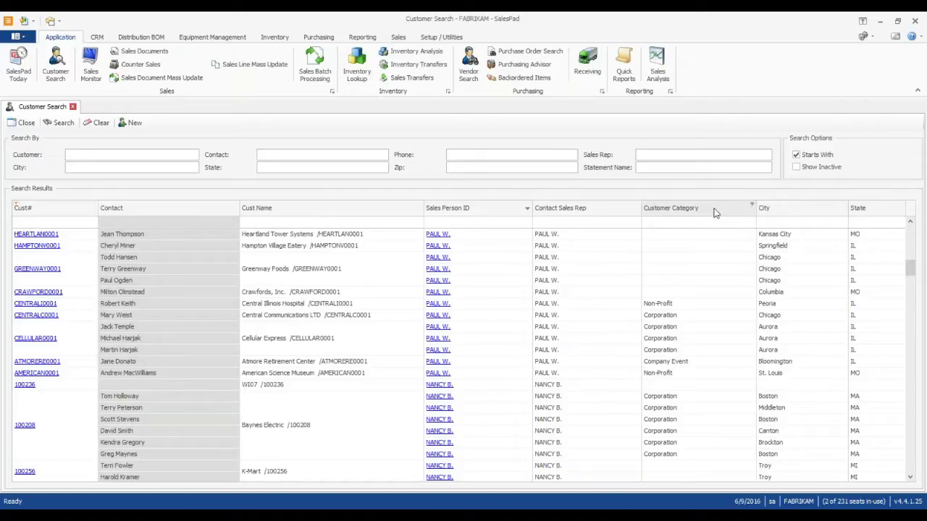
Add the Contact Birthday column before Sales Person ID using the Column Chooser and sort the results by it in descending order.
{"action": "right_click", "coordinate": [714, 212]}
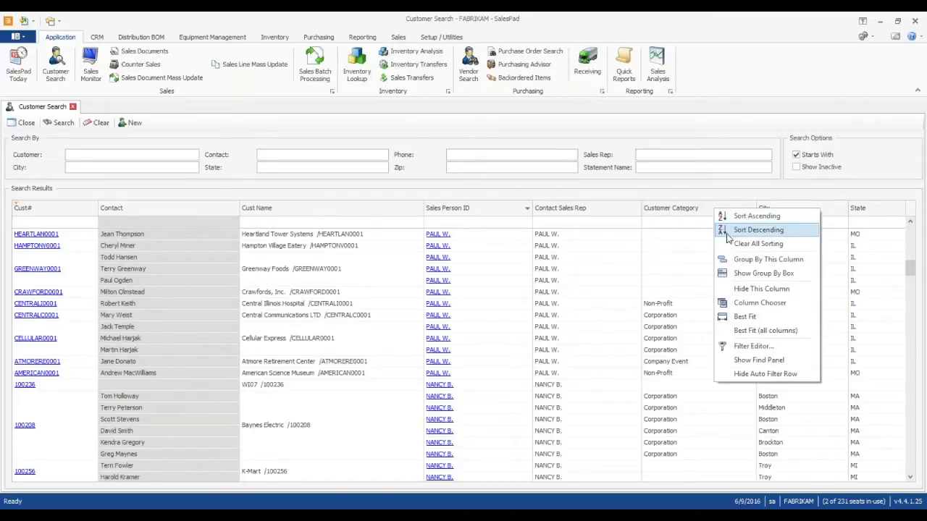
{"action": "right_click", "coordinate": [859, 212]}
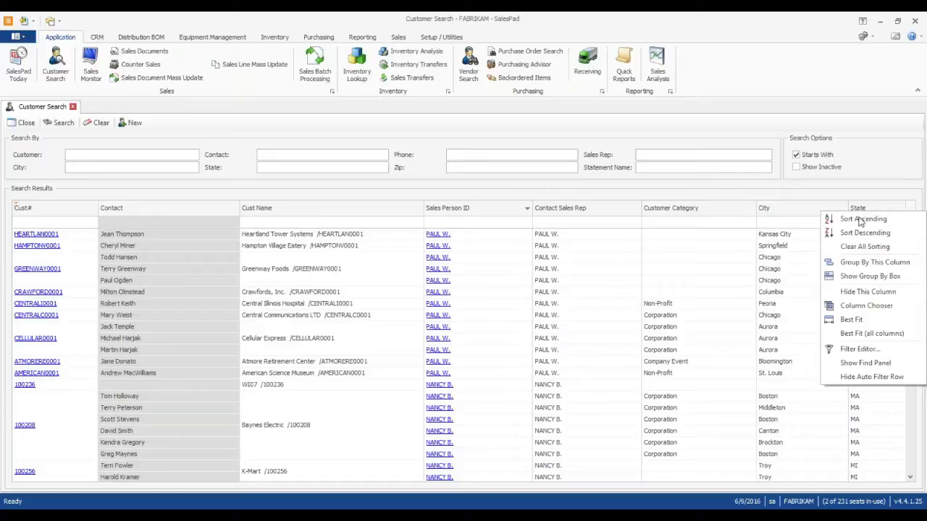
{"action": "left_click", "coordinate": [873, 310]}
{"action": "left_click_drag", "start_coordinate": [855, 154], "coordinate": [805, 67]}
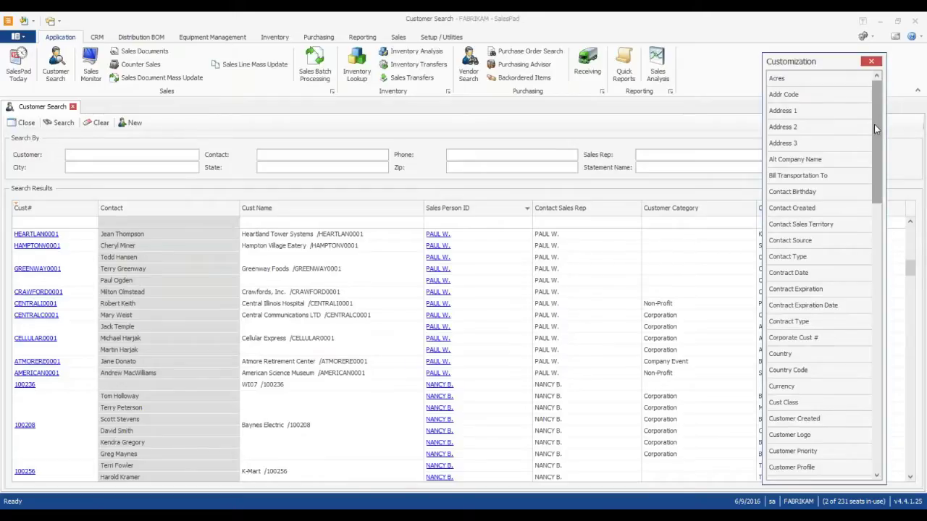
{"action": "left_click_drag", "start_coordinate": [815, 194], "coordinate": [446, 211]}
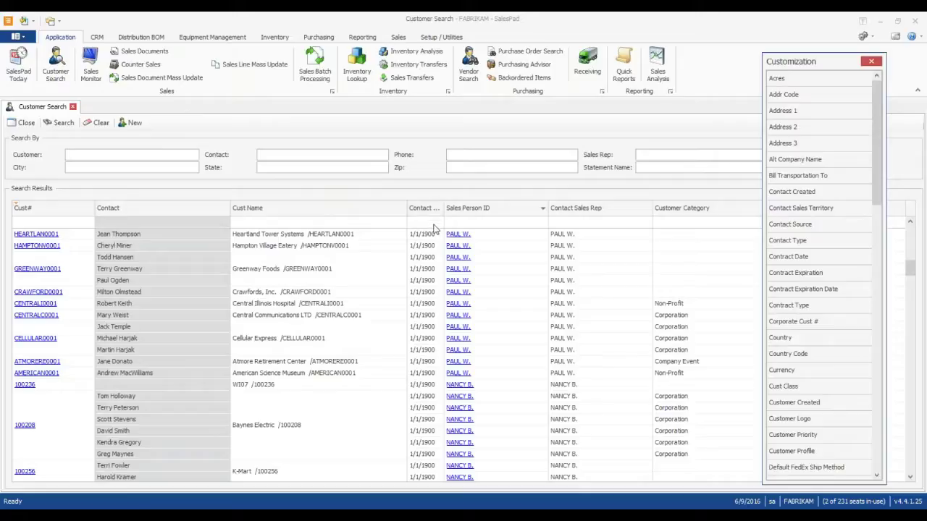
{"action": "left_click", "coordinate": [430, 208]}
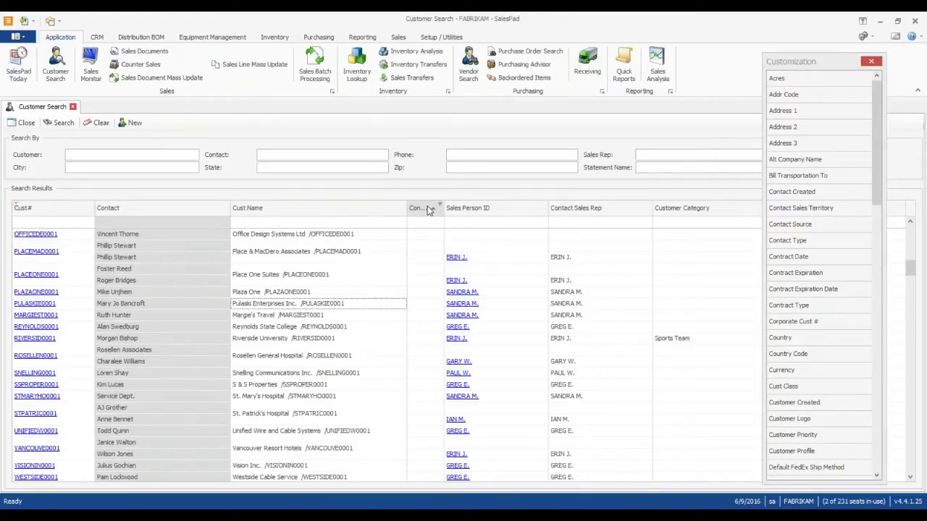
{"action": "left_click", "coordinate": [429, 207]}
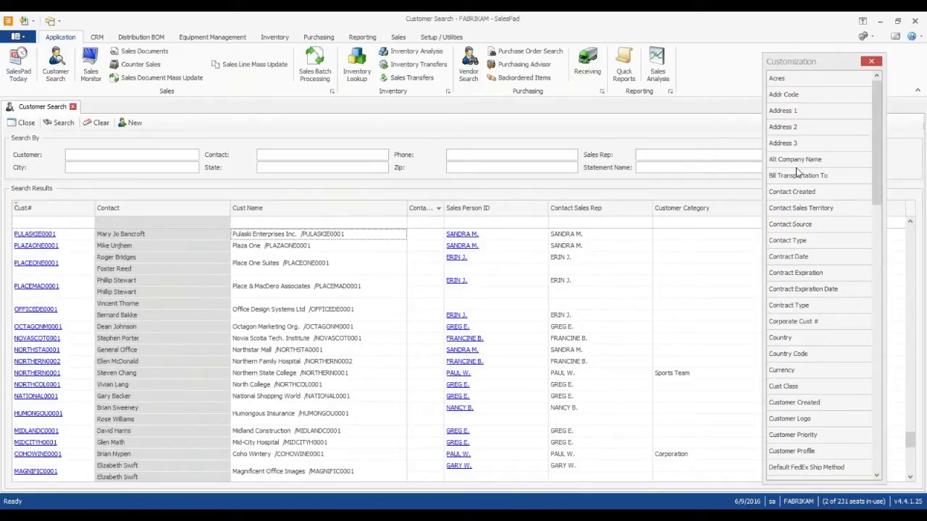
Add the Contract Date column before Contact Birthday and swap it for the Cust Class column.
{"action": "left_click_drag", "start_coordinate": [831, 262], "coordinate": [423, 214]}
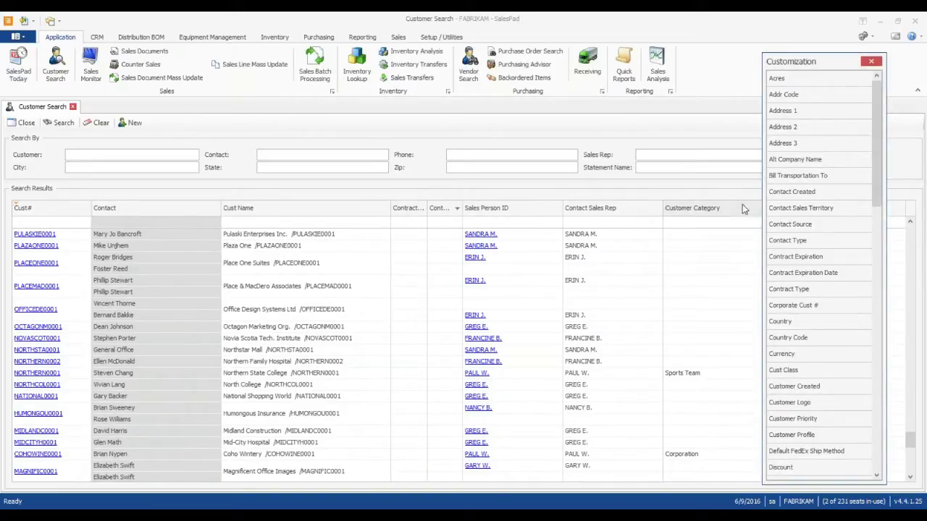
{"action": "mouse_move", "coordinate": [414, 210]}
{"action": "left_mouse_down"}
{"action": "mouse_move", "coordinate": [424, 302]}
{"action": "mouse_move", "coordinate": [821, 398]}
{"action": "mouse_move", "coordinate": [393, 166]}
{"action": "mouse_move", "coordinate": [414, 211]}
{"action": "left_mouse_up"}
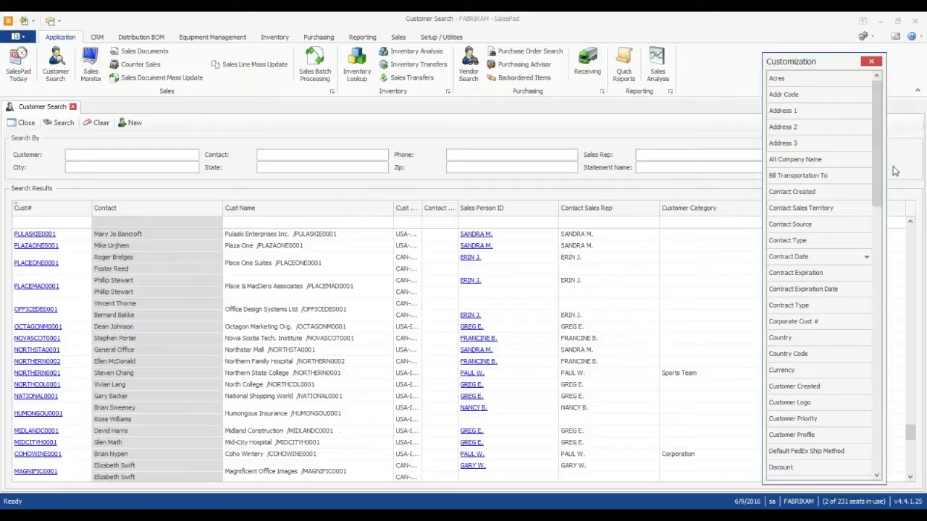
Remove the Contact Birthday column from the results grid and close the Column Chooser.
{"action": "left_click_drag", "start_coordinate": [881, 159], "coordinate": [884, 315]}
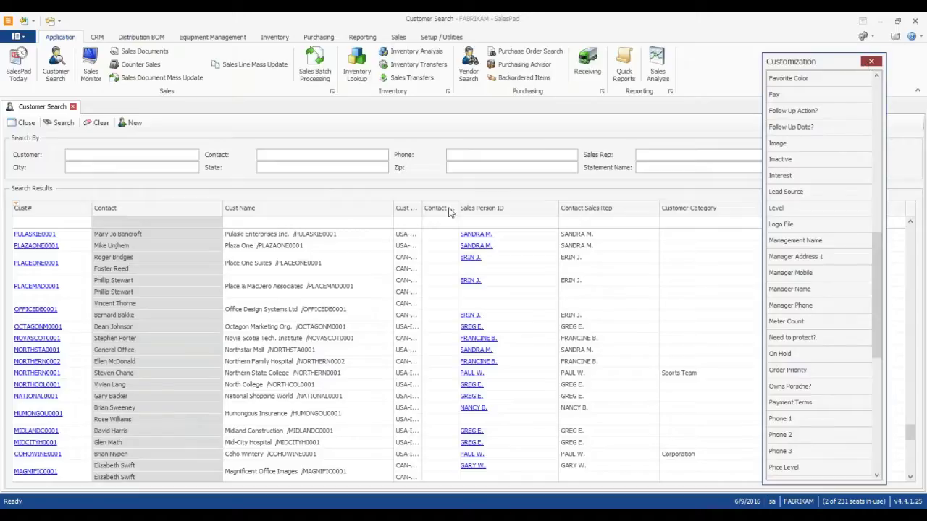
{"action": "left_click_drag", "start_coordinate": [448, 211], "coordinate": [444, 294]}
{"action": "left_click_drag", "start_coordinate": [438, 293], "coordinate": [435, 229]}
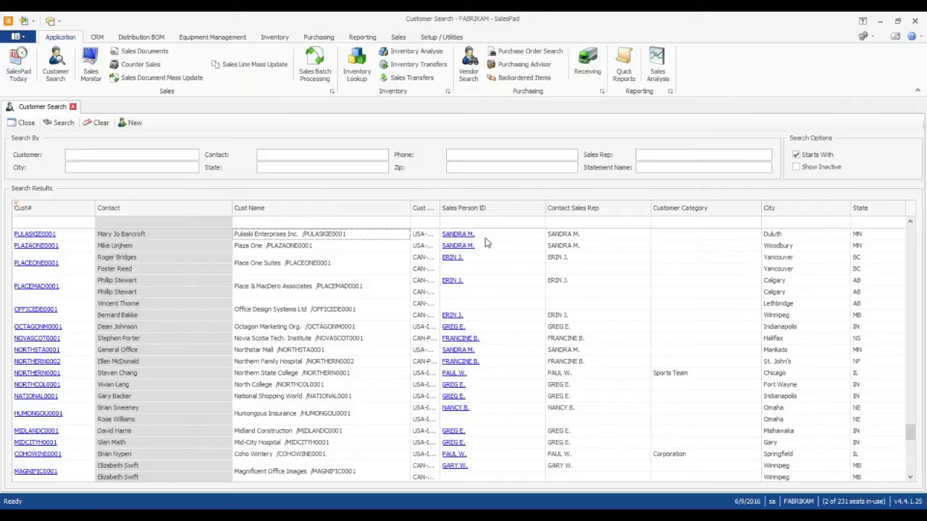
{"action": "left_click", "coordinate": [141, 223]}
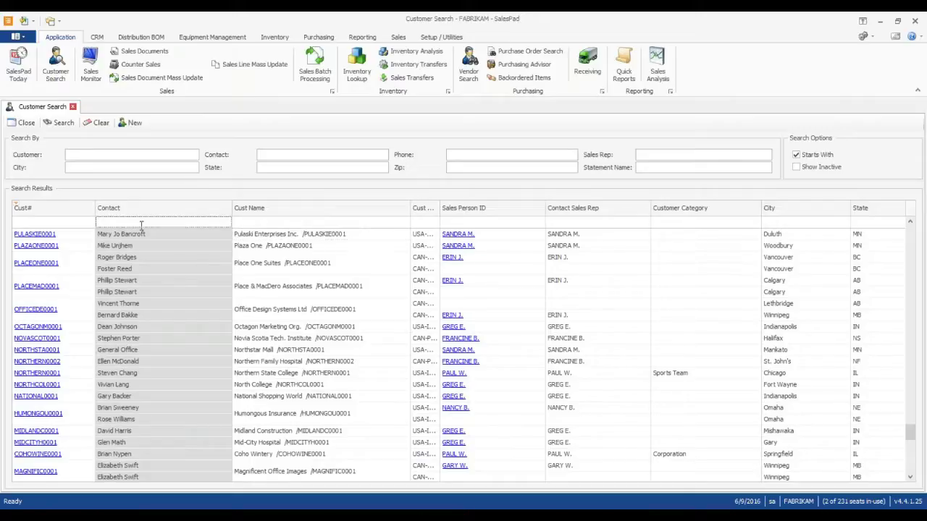
{"action": "left_click", "coordinate": [50, 223]}
{"action": "left_click", "coordinate": [163, 222]}
{"action": "type", "text": "a"}
{"action": "key", "text": "BackSpace"}
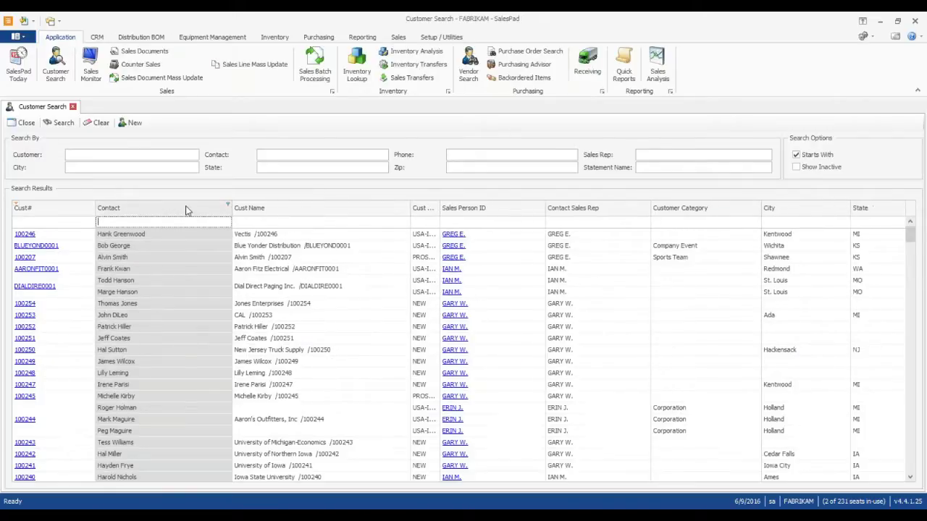
Sort the results by customer name in ascending order and filter the customer names by "aa".
{"action": "left_click", "coordinate": [295, 219]}
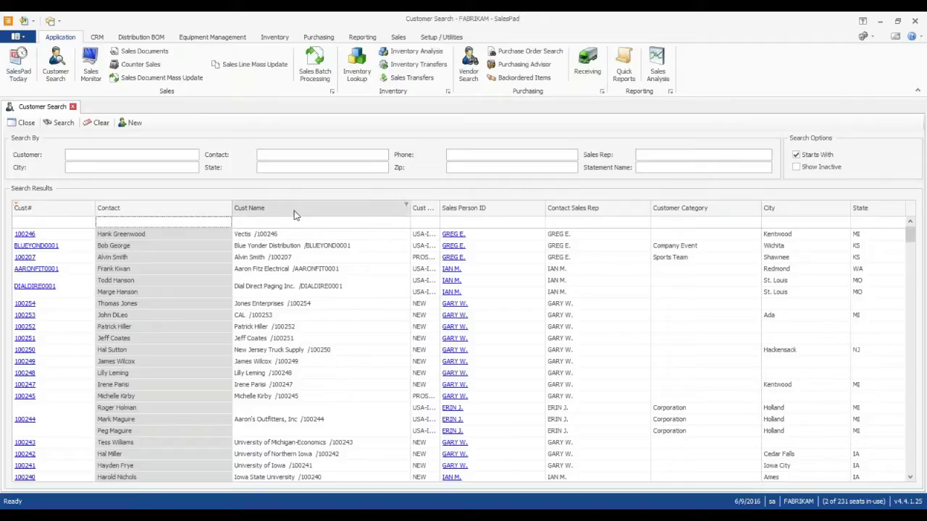
{"action": "type", "text": "aa"}
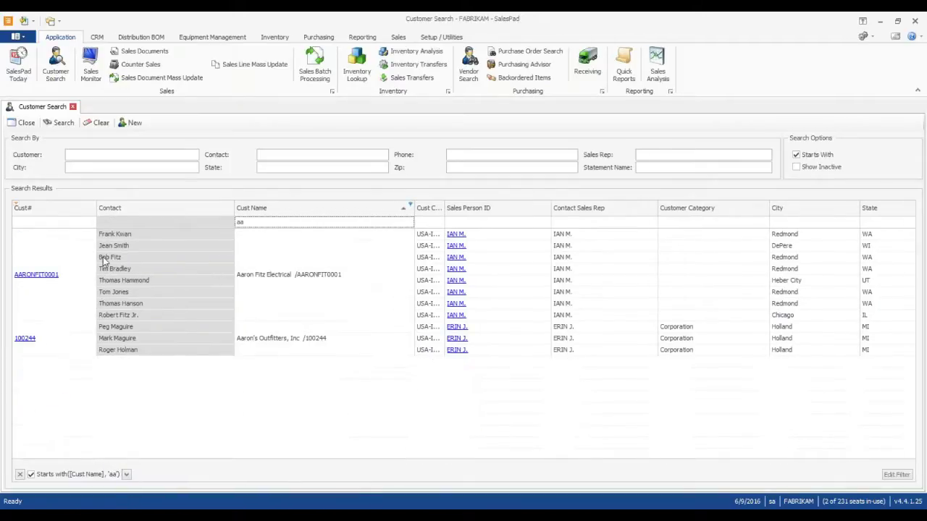
Open the Aaron Fitz Electrical customer record and dismiss its customer note.
{"action": "left_click", "coordinate": [37, 279]}
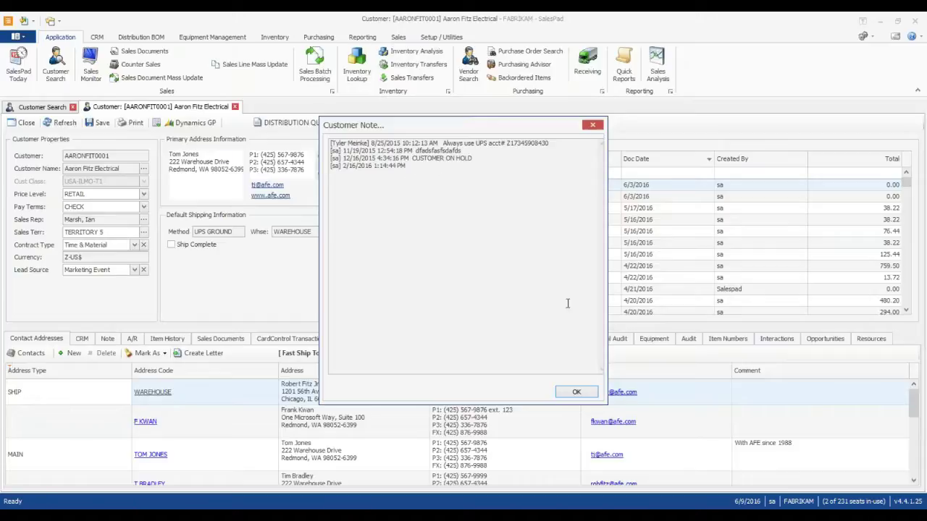
{"action": "left_click", "coordinate": [589, 393]}
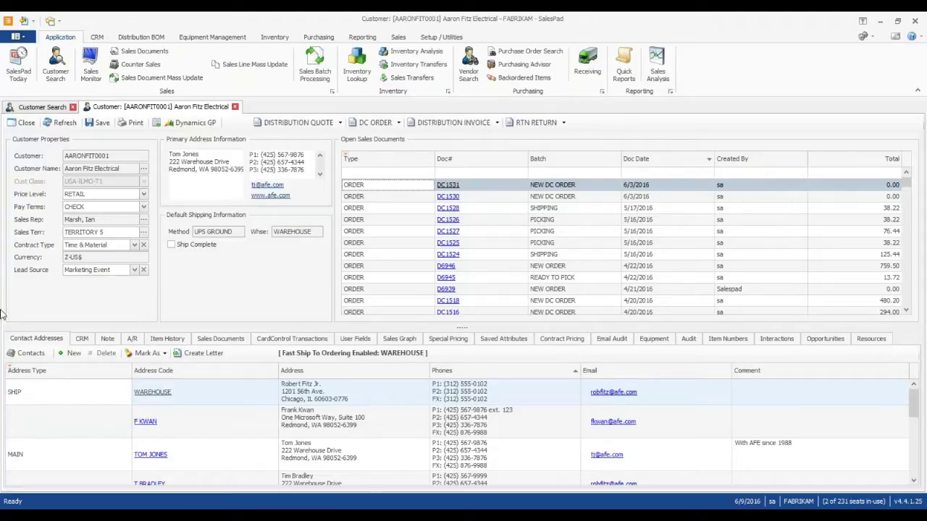
Enlarge the contact addresses area of the customer record and select the contact address in the fourth row.
{"action": "left_click_drag", "start_coordinate": [462, 327], "coordinate": [461, 300]}
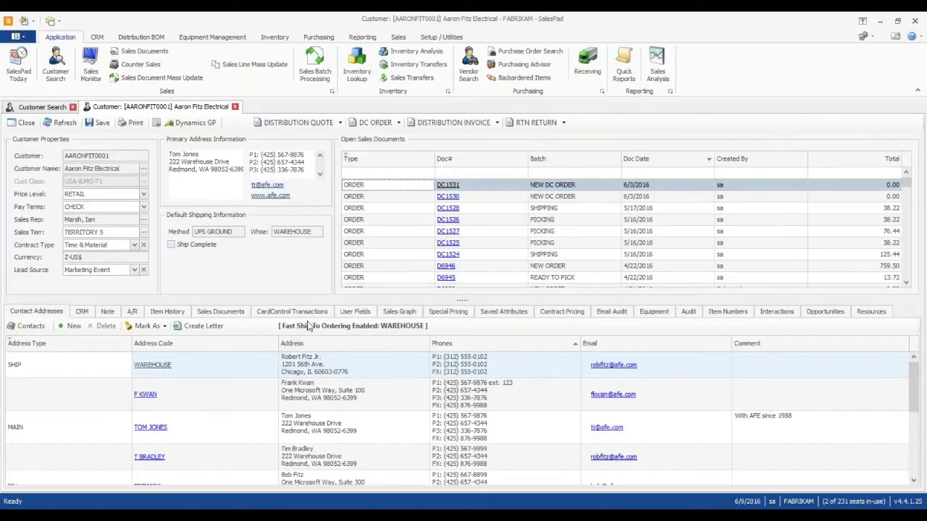
{"action": "left_click_drag", "start_coordinate": [217, 301], "coordinate": [221, 258]}
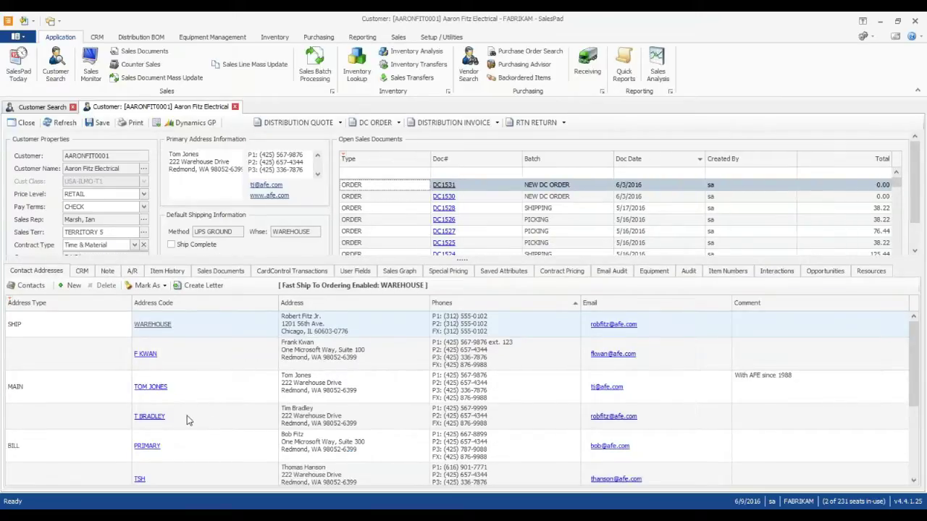
{"action": "left_click", "coordinate": [219, 422]}
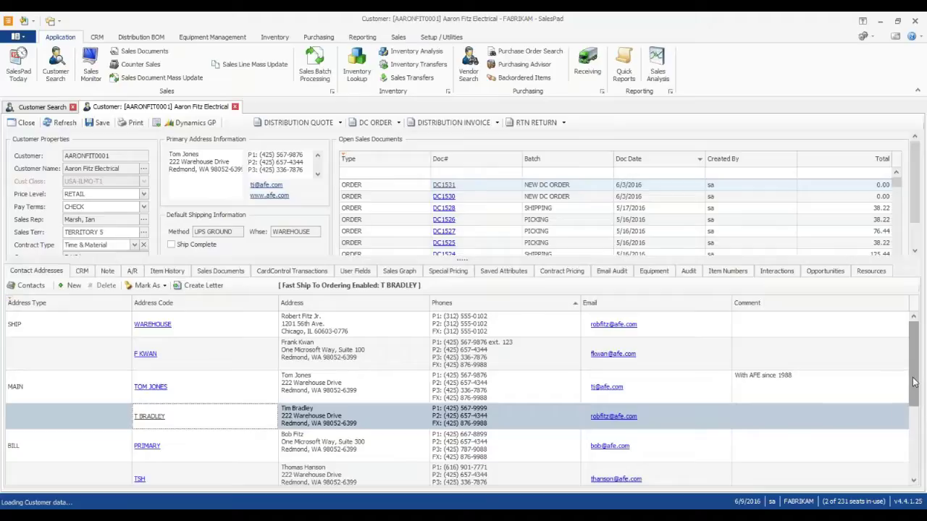
{"action": "mouse_move", "coordinate": [915, 381]}
{"action": "left_mouse_down"}
{"action": "mouse_move", "coordinate": [913, 418]}
{"action": "mouse_move", "coordinate": [914, 381]}
{"action": "left_mouse_up"}
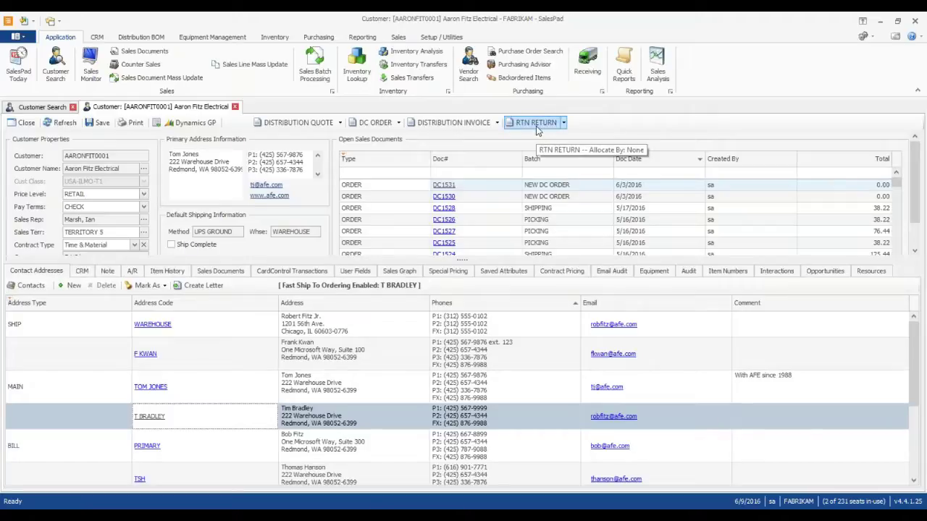
Review the order types available under DC ORDER without creating an order.
{"action": "left_click", "coordinate": [399, 124]}
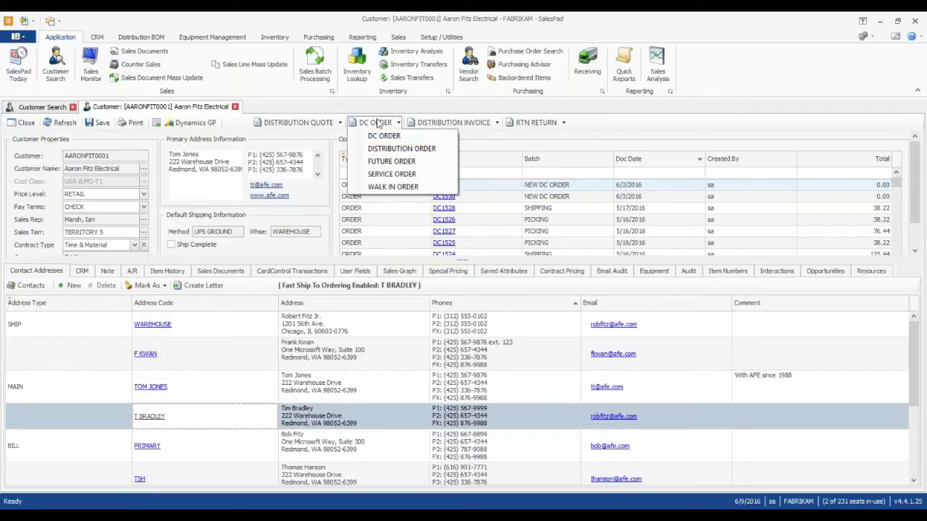
{"action": "left_click", "coordinate": [383, 108]}
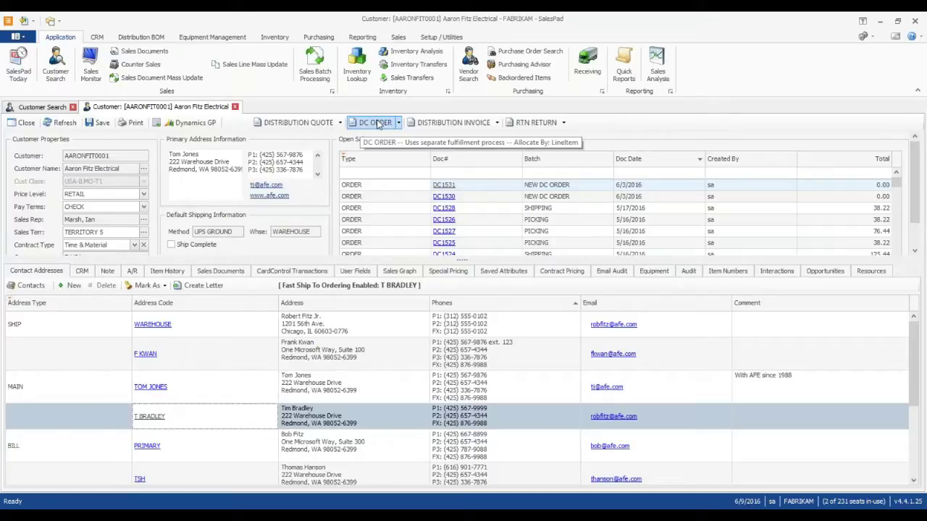
Select the PRIMARY billing address in the contact addresses for fast ship-to ordering.
{"action": "left_click", "coordinate": [210, 355]}
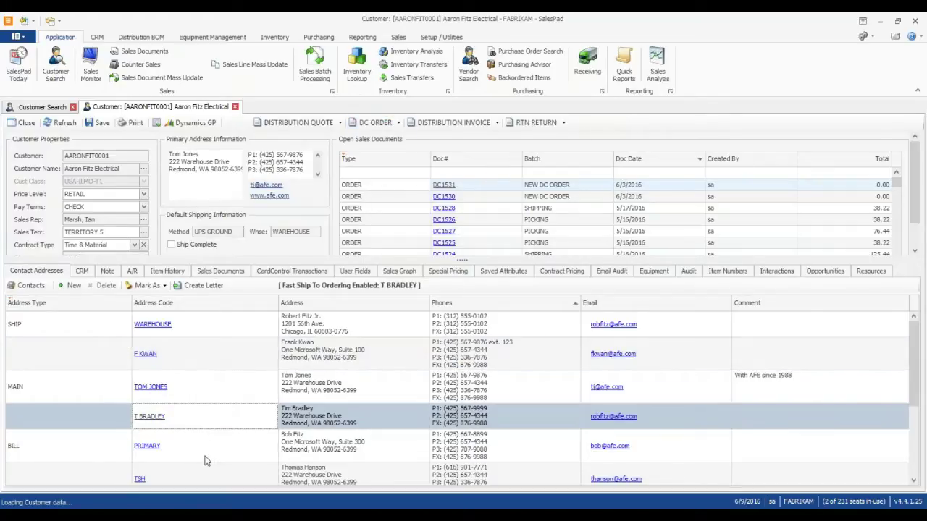
{"action": "left_click", "coordinate": [205, 459]}
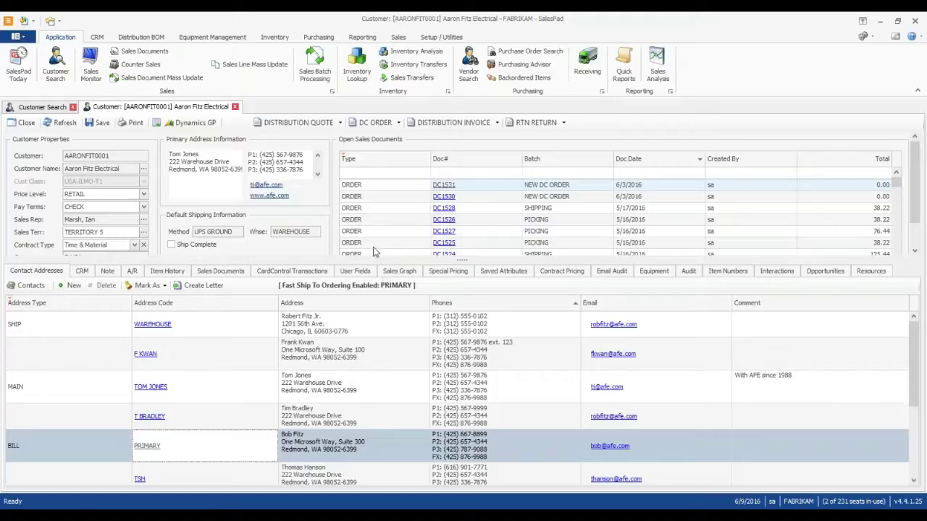
{"action": "left_click", "coordinate": [293, 252]}
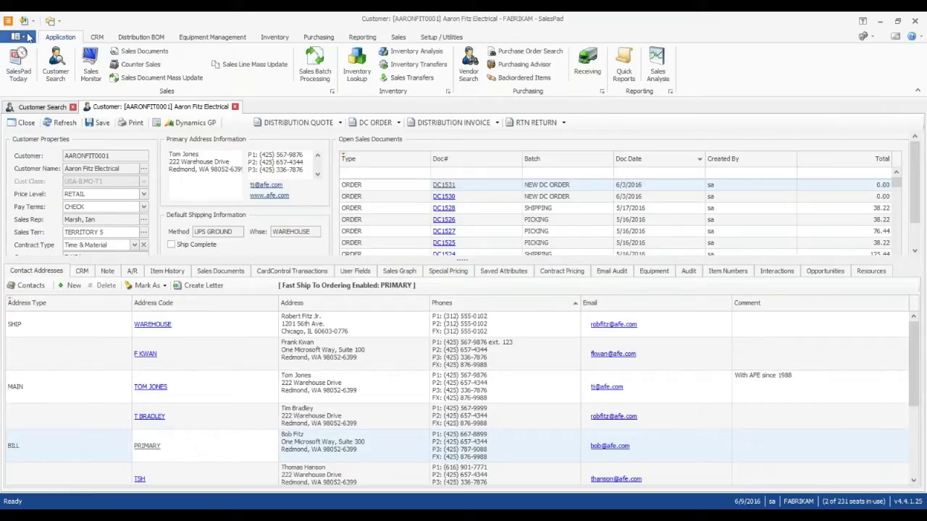
Examine the application-level commands and the tools offered by the Distribution BOM, Equipment Management, Inventory, Purchasing, Reporting and Sales modules.
{"action": "left_click", "coordinate": [26, 38]}
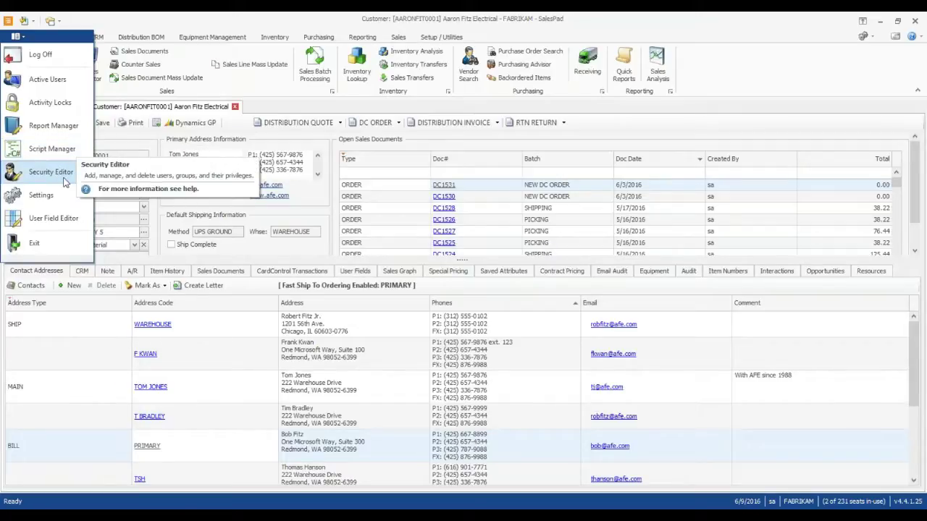
{"action": "left_click", "coordinate": [326, 110]}
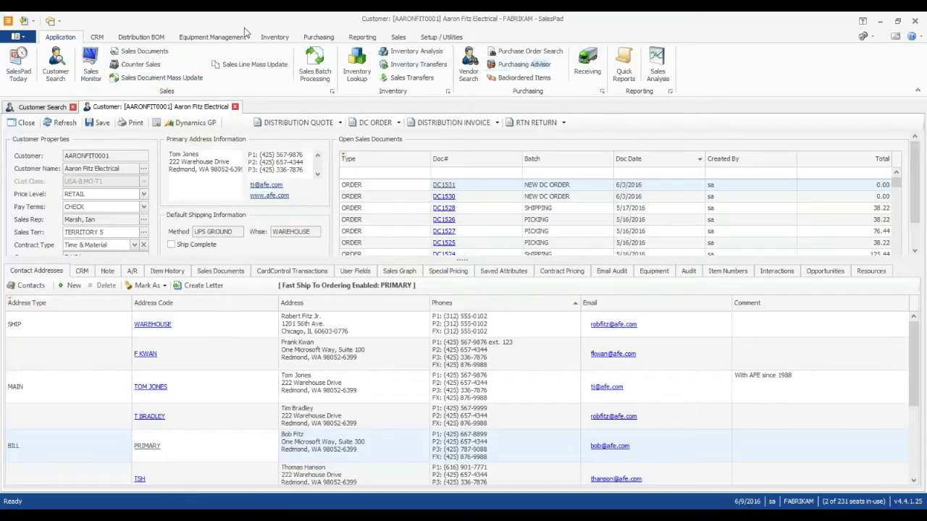
{"action": "left_click", "coordinate": [143, 37]}
{"action": "left_click", "coordinate": [239, 37]}
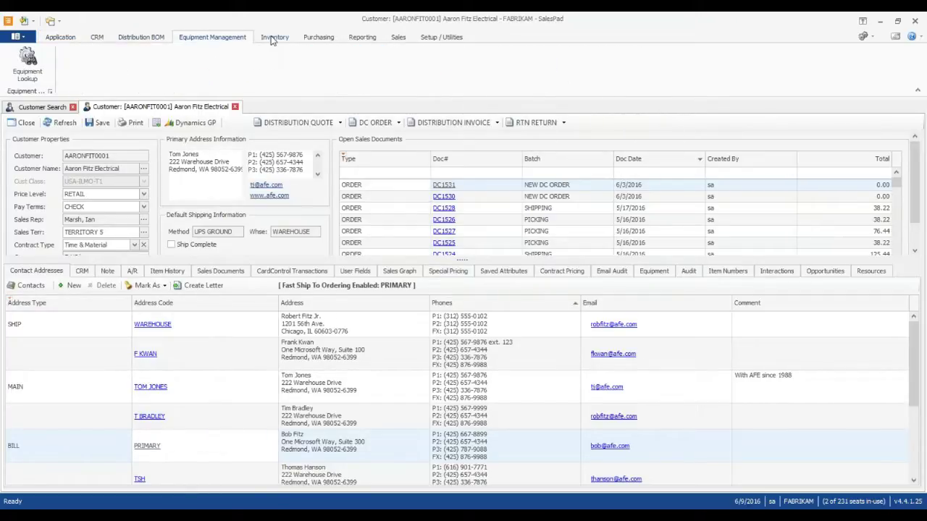
{"action": "left_click", "coordinate": [273, 37]}
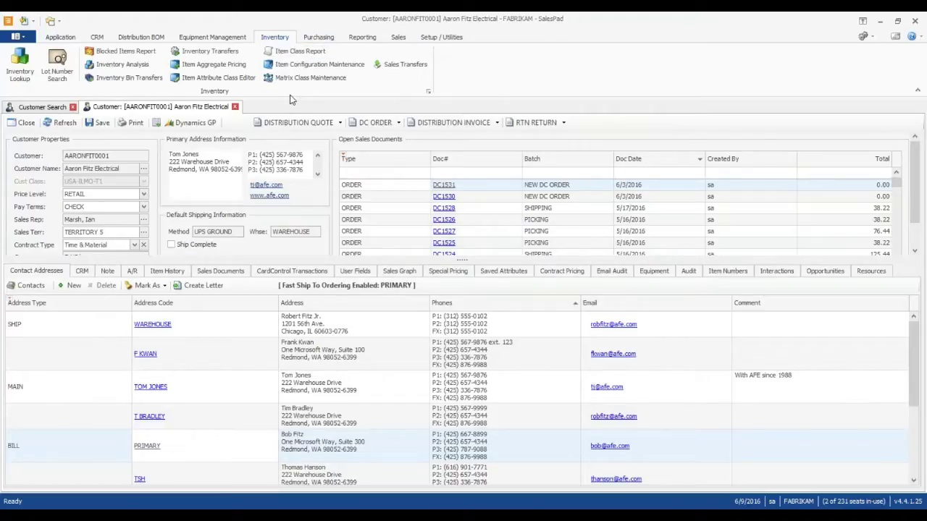
{"action": "left_click", "coordinate": [320, 38]}
{"action": "left_click", "coordinate": [355, 38]}
{"action": "left_click", "coordinate": [398, 37]}
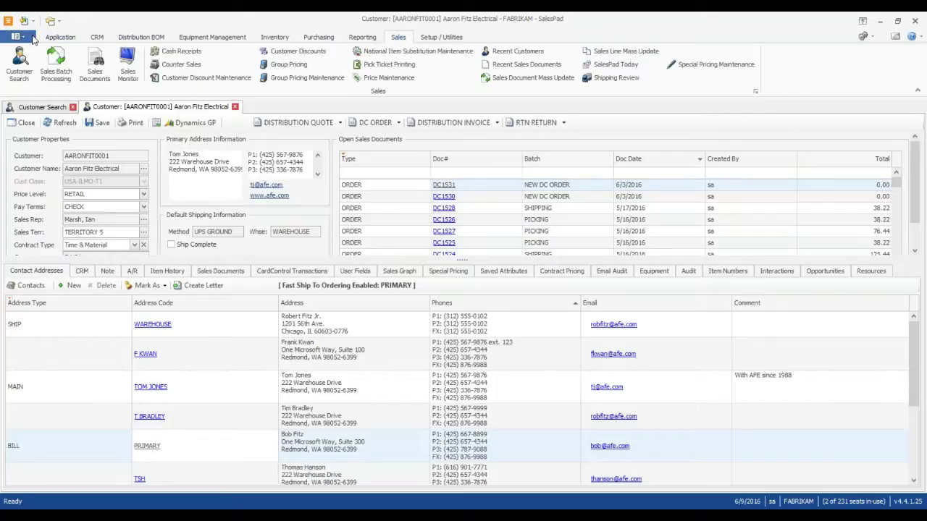
Open the application Settings and the Security Editor.
{"action": "left_click", "coordinate": [31, 39]}
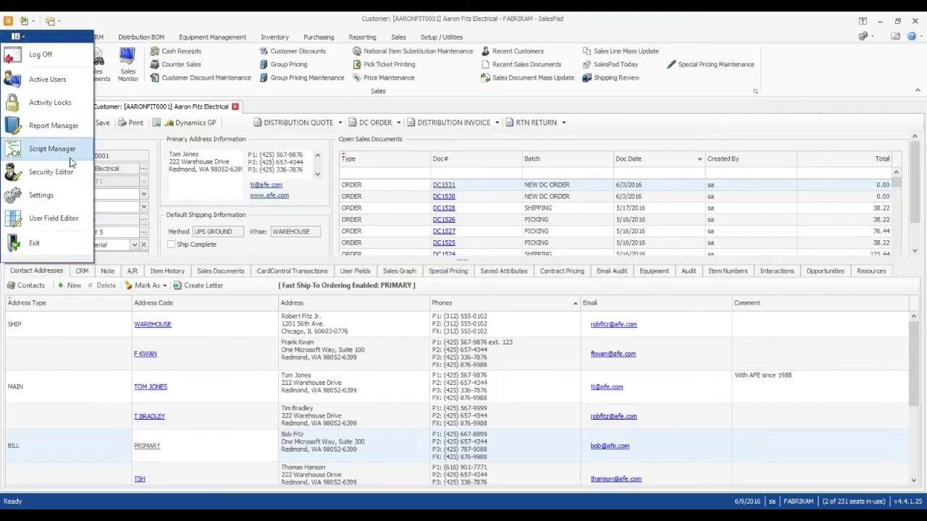
{"action": "left_click", "coordinate": [42, 195]}
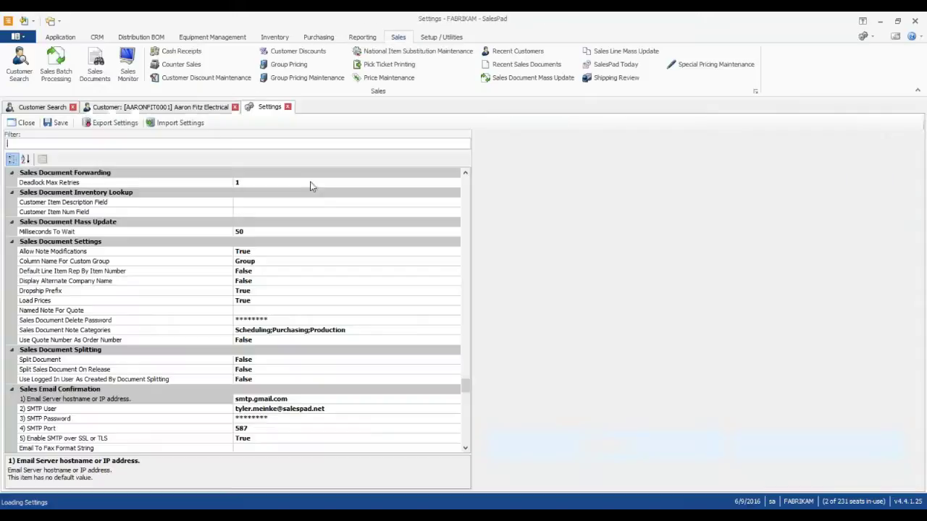
{"action": "left_click", "coordinate": [16, 37]}
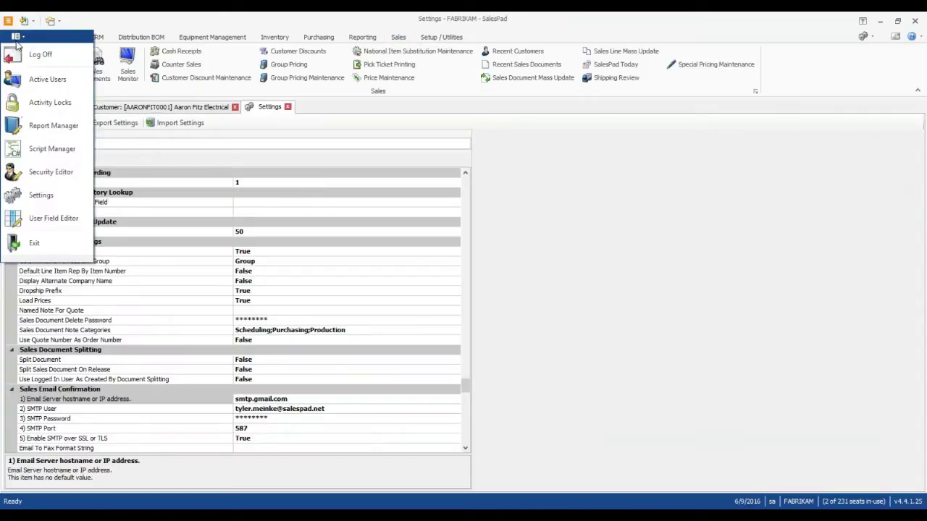
{"action": "left_click", "coordinate": [41, 176]}
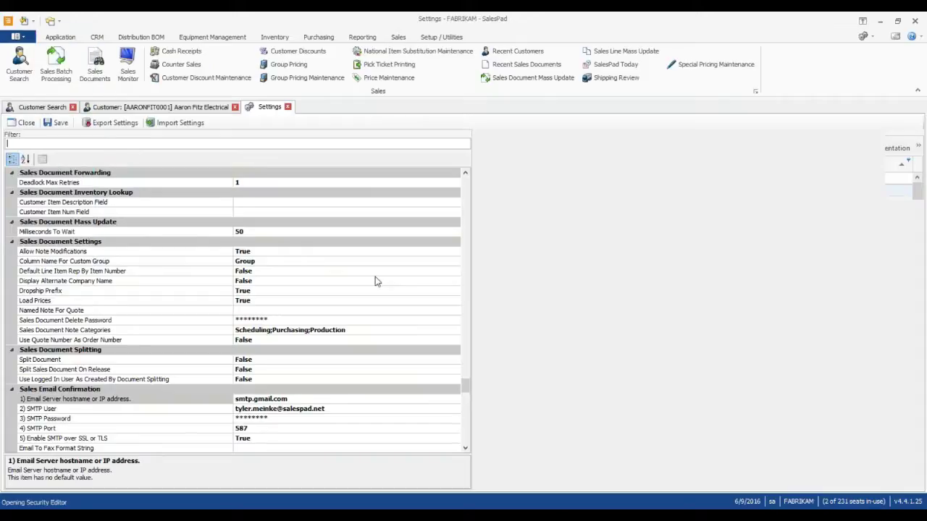
Filter the security names by "customer ca" and examine the Customer Card permissions, including Can Create Invoices and Show Cost.
{"action": "left_click", "coordinate": [435, 178]}
{"action": "type", "text": "custom"}
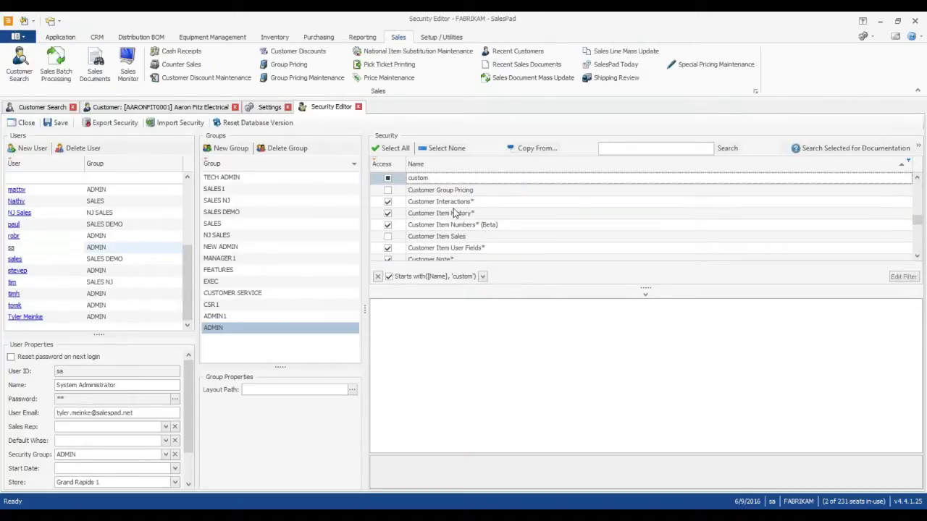
{"action": "type", "text": "er ca"}
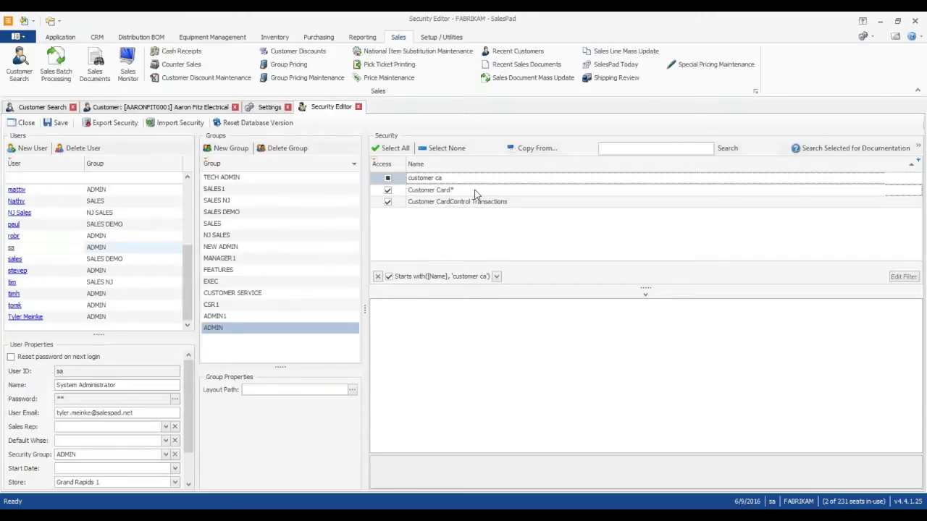
{"action": "left_click", "coordinate": [475, 192]}
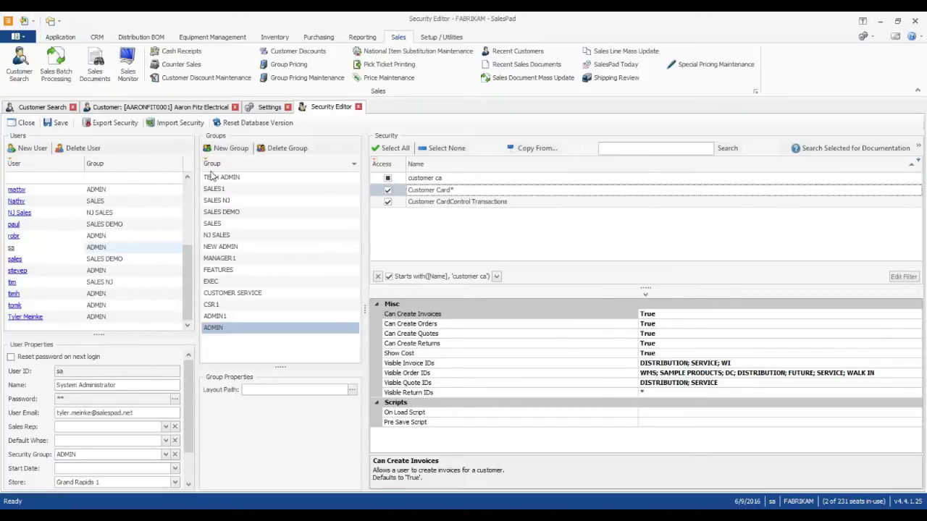
{"action": "left_click", "coordinate": [671, 316]}
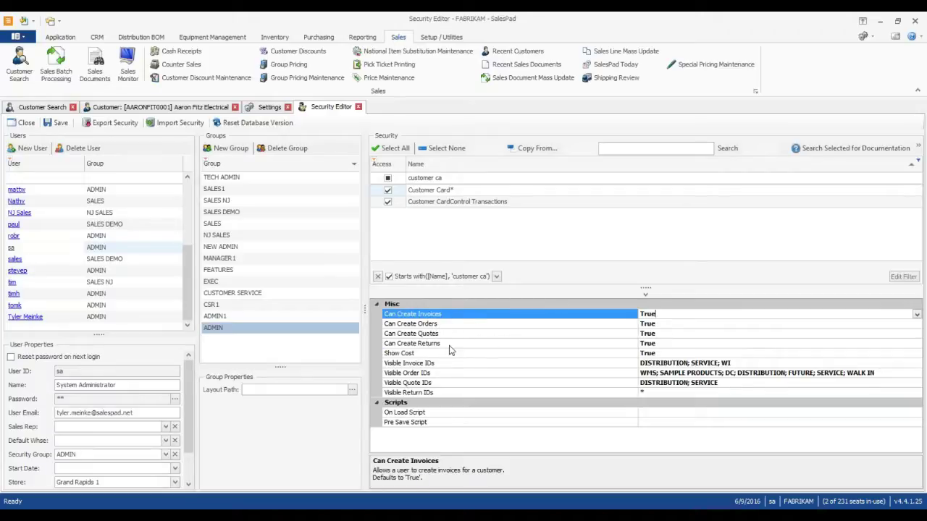
{"action": "left_click", "coordinate": [484, 353]}
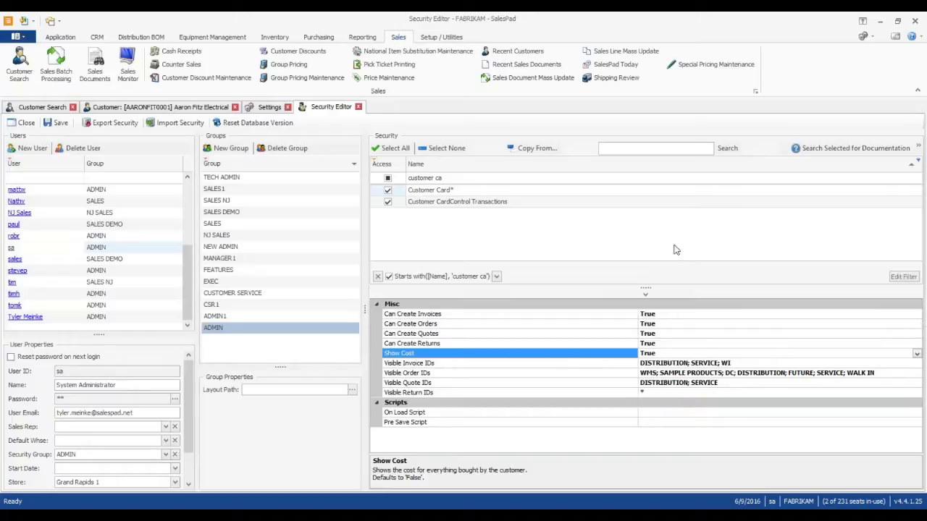
Clear the security name filter to examine the Customer Contract Pricing permissions, and close the Security Editor.
{"action": "left_click", "coordinate": [377, 276]}
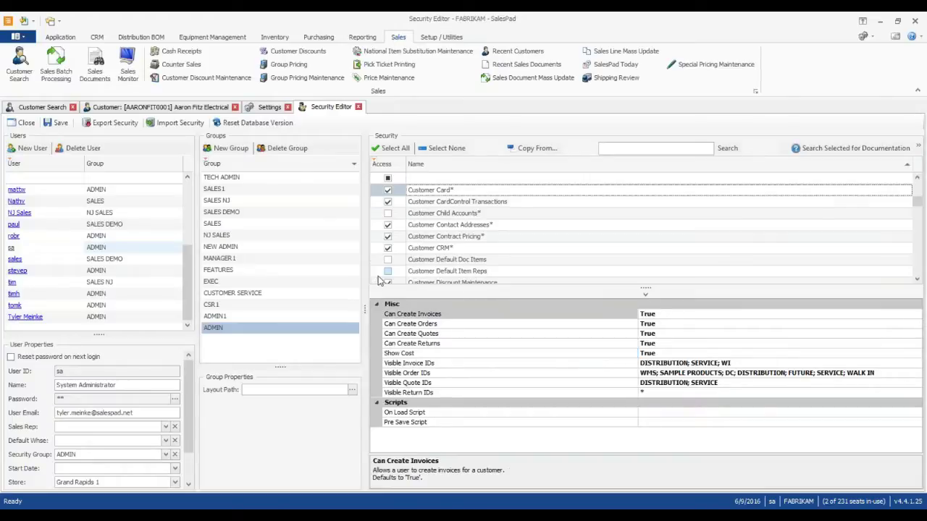
{"action": "left_click", "coordinate": [558, 238]}
{"action": "scroll", "coordinate": [535, 253], "scroll_direction": "down", "scroll_amount": 3}
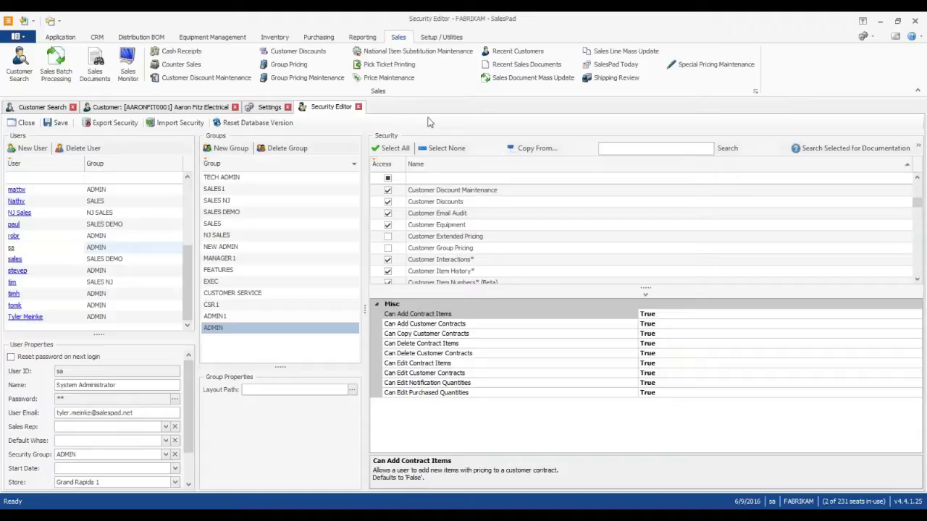
{"action": "left_click", "coordinate": [358, 108]}
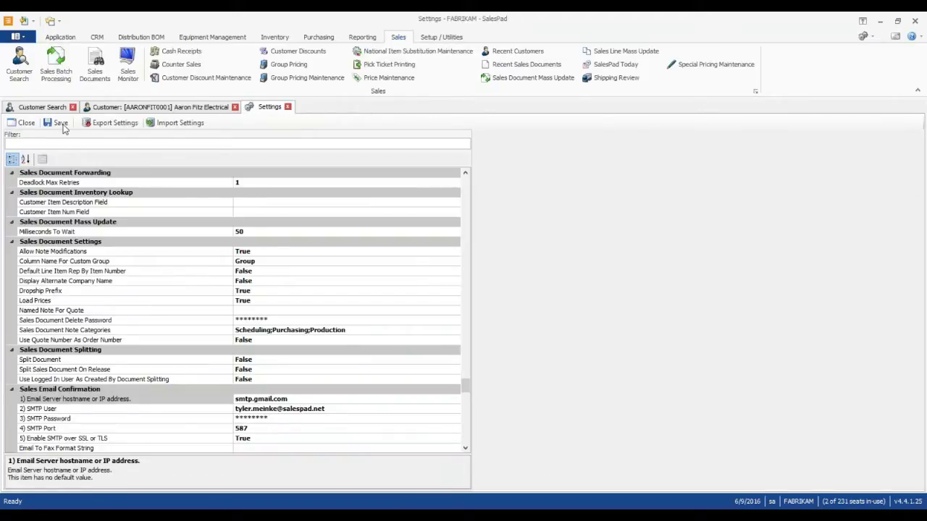
Open the Aaron's Outfitters, Inc record from the customer search results and compare it with the open Aaron Fitz Electrical record.
{"action": "left_click", "coordinate": [42, 108]}
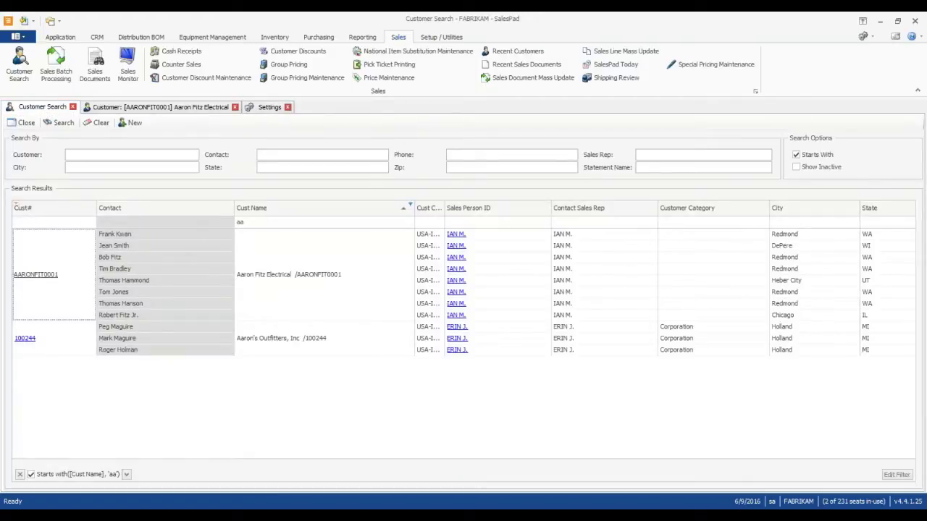
{"action": "left_click", "coordinate": [25, 339]}
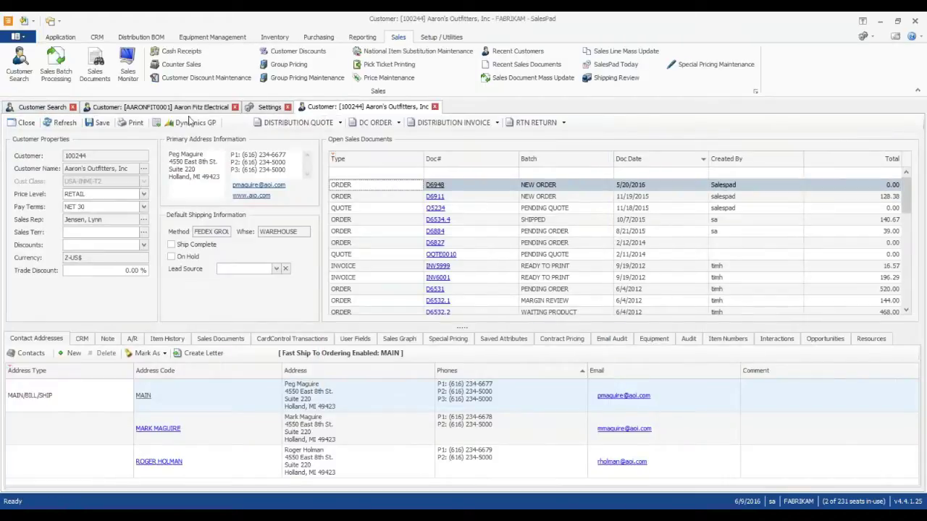
{"action": "left_click", "coordinate": [188, 108]}
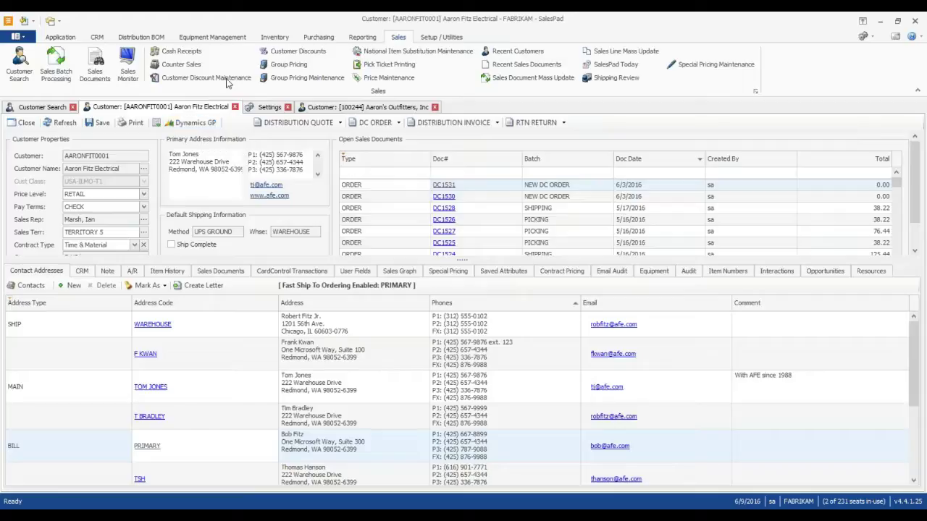
{"action": "left_click", "coordinate": [348, 108]}
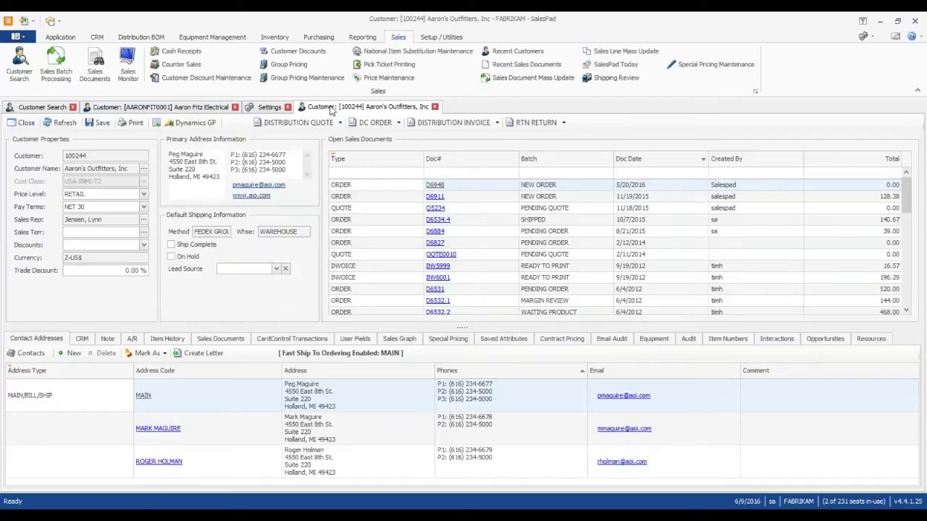
Review the window options of the Aaron's Outfitters, Inc record and close everything except the customer search.
{"action": "right_click", "coordinate": [331, 109]}
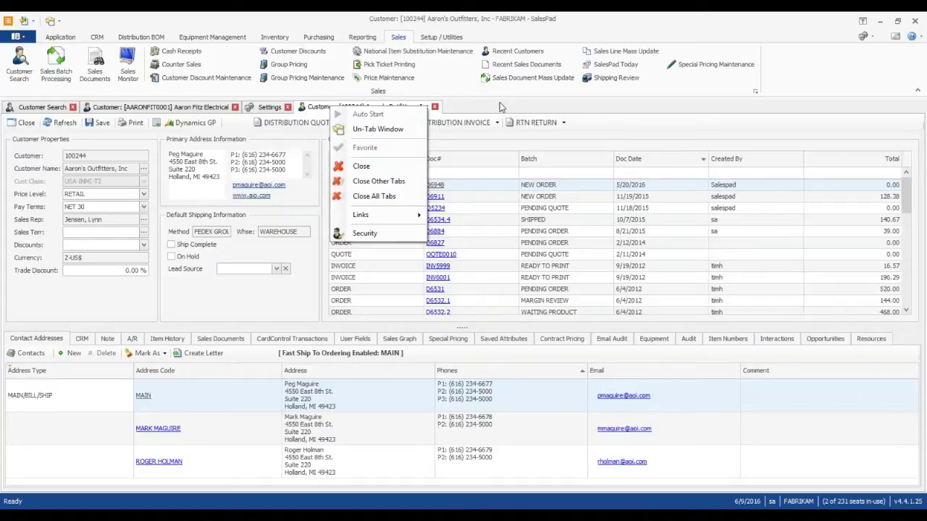
{"action": "left_click", "coordinate": [471, 106]}
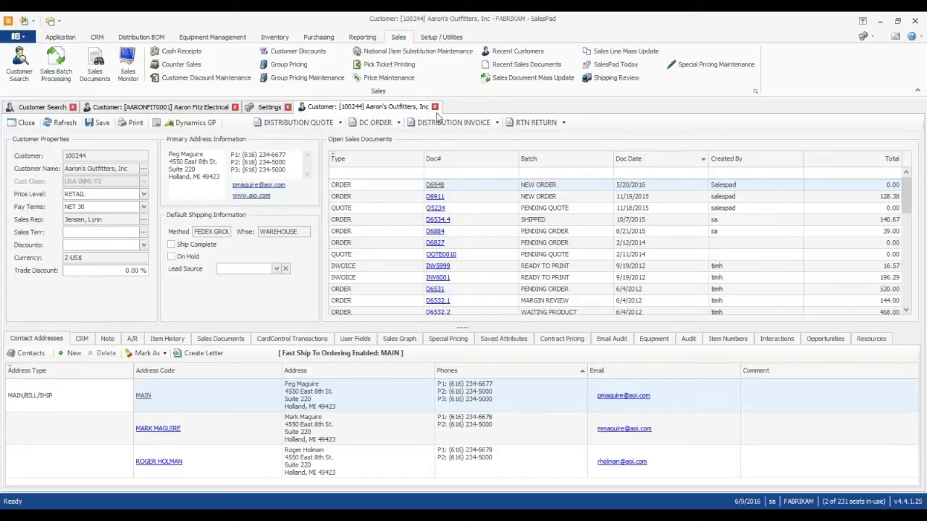
{"action": "left_click", "coordinate": [434, 106]}
{"action": "left_click", "coordinate": [288, 107]}
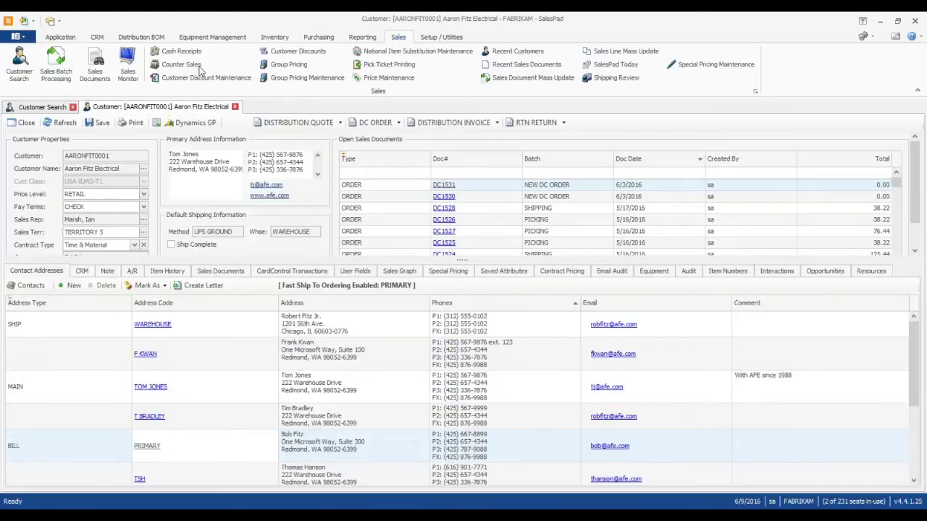
{"action": "left_click", "coordinate": [235, 107]}
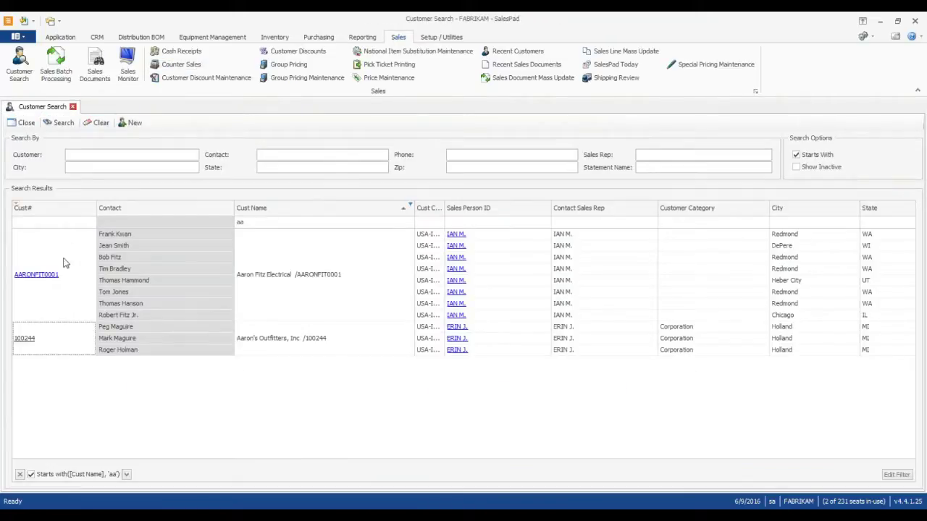
Reopen the Aaron Fitz Electrical record, dismissing its customer note, and enlarge the open sales documents area.
{"action": "left_click", "coordinate": [25, 278]}
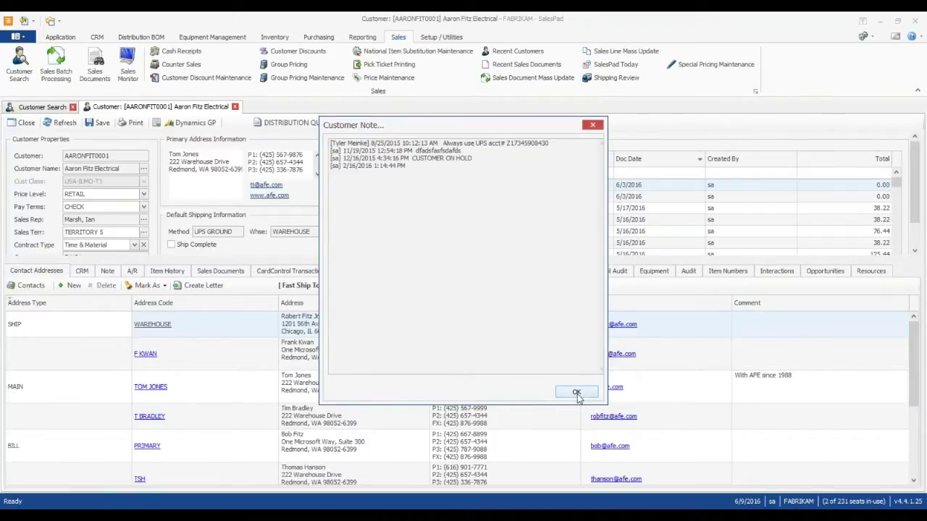
{"action": "left_click", "coordinate": [577, 392]}
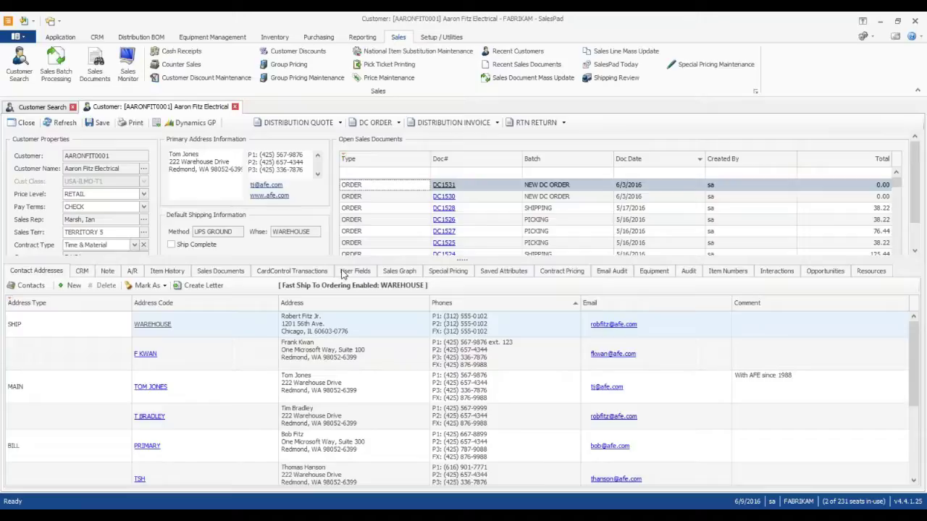
{"action": "left_click_drag", "start_coordinate": [337, 259], "coordinate": [346, 281]}
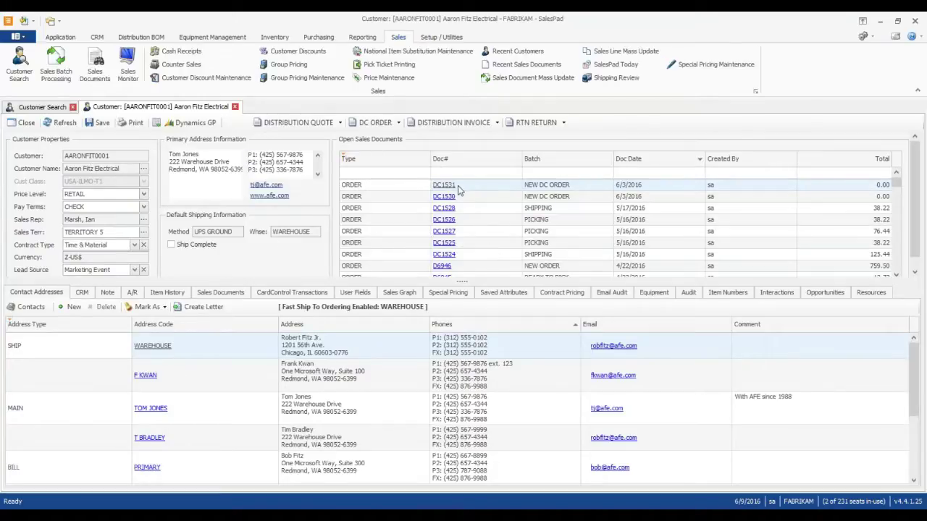
Open the first order in the customer's open sales documents to view it, and close it again.
{"action": "left_click", "coordinate": [395, 179]}
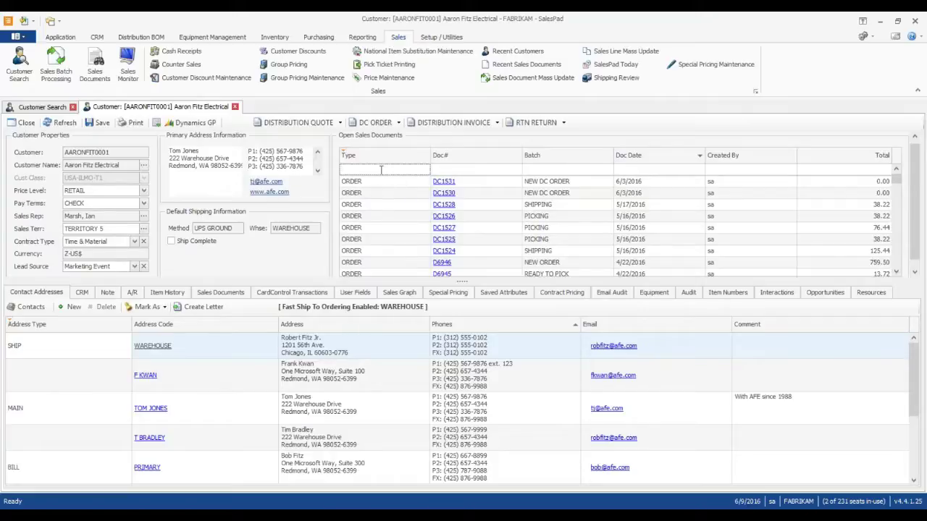
{"action": "left_click", "coordinate": [443, 182]}
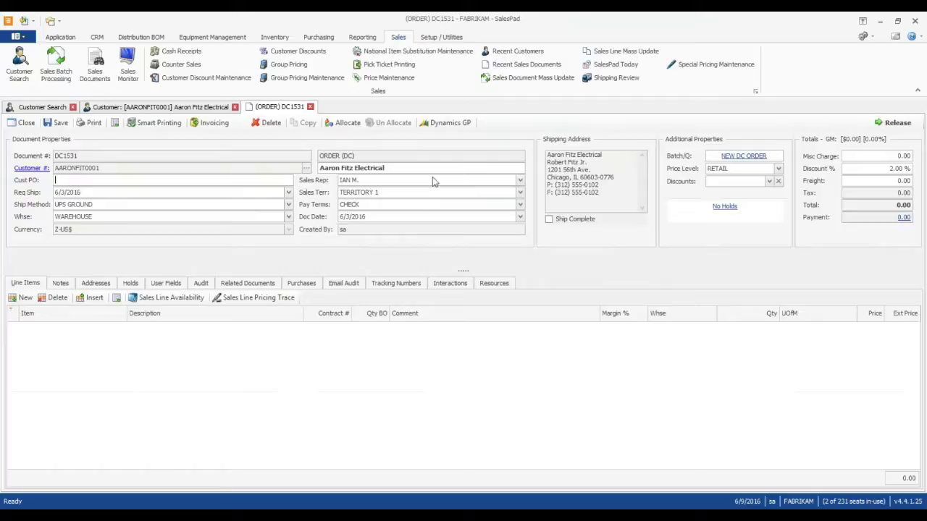
{"action": "left_click", "coordinate": [310, 107]}
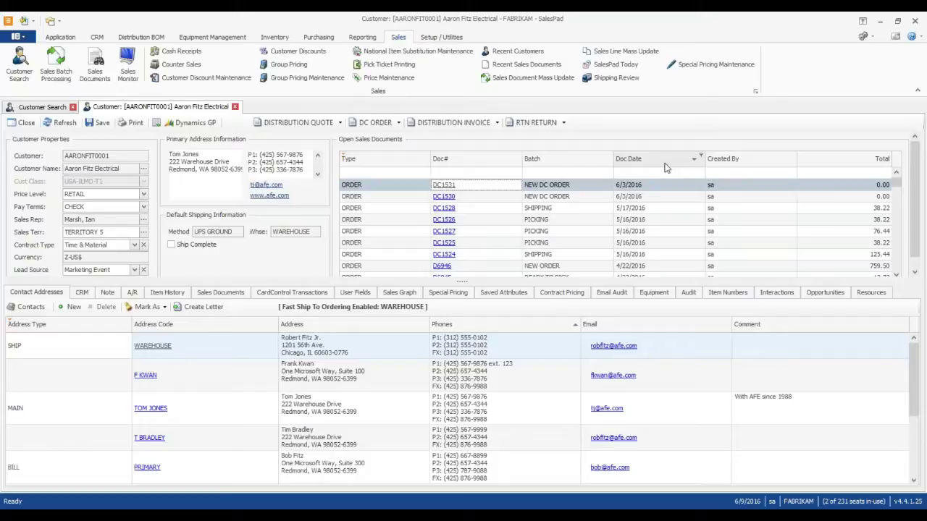
Review the column options for the Doc Date column in the open sales documents list.
{"action": "right_click", "coordinate": [665, 165]}
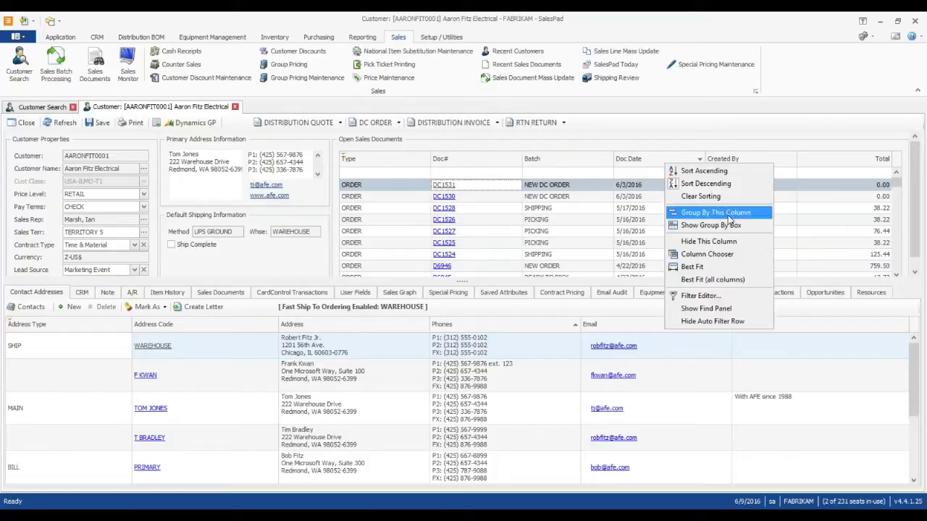
{"action": "left_click", "coordinate": [596, 140]}
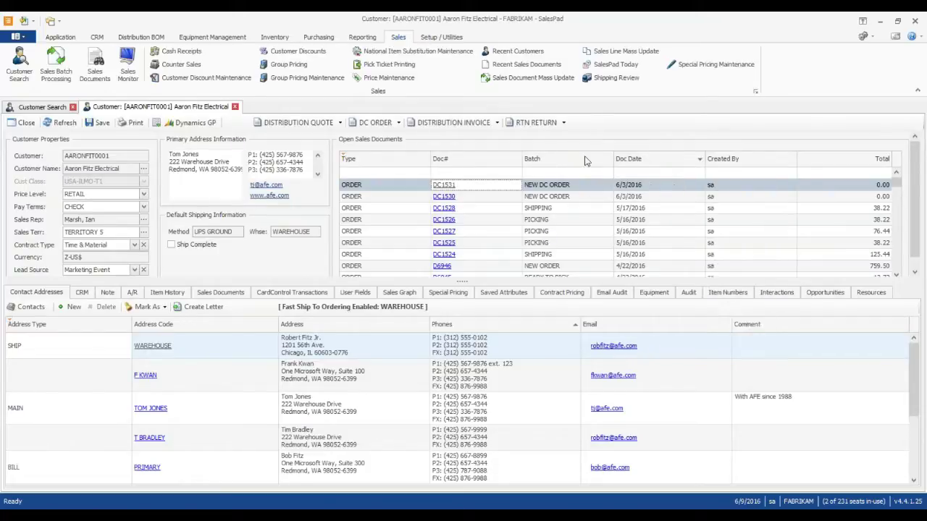
{"action": "mouse_move", "coordinate": [581, 166]}
{"action": "left_mouse_down"}
{"action": "mouse_move", "coordinate": [459, 172]}
{"action": "mouse_move", "coordinate": [471, 162]}
{"action": "mouse_move", "coordinate": [572, 158]}
{"action": "left_mouse_up"}
Enlarge the upper area of the customer record and open its layout for customization.
{"action": "left_click_drag", "start_coordinate": [394, 282], "coordinate": [400, 301]}
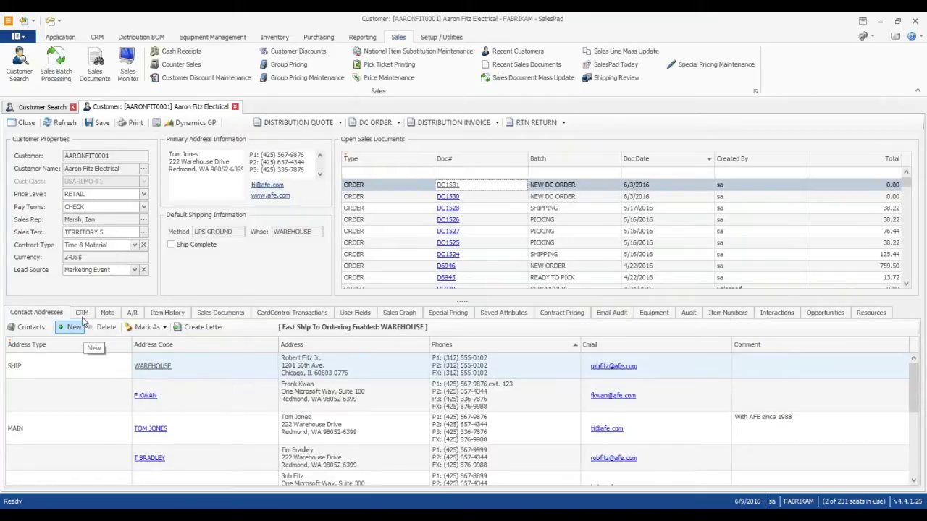
{"action": "left_click_drag", "start_coordinate": [105, 297], "coordinate": [107, 346]}
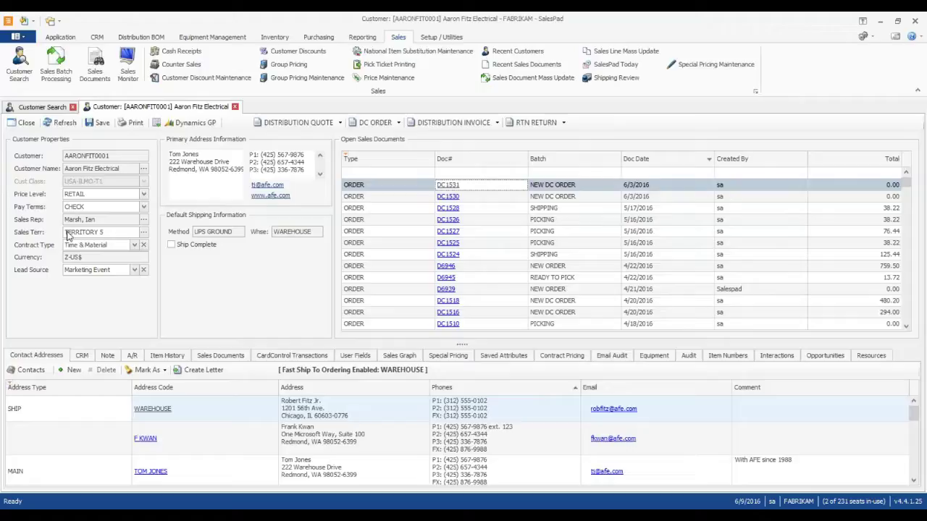
{"action": "right_click", "coordinate": [92, 296]}
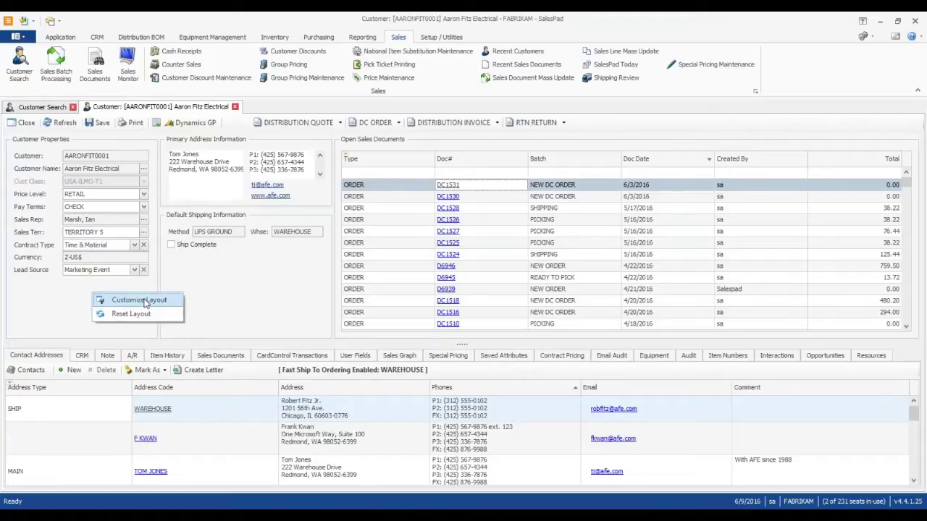
{"action": "left_click", "coordinate": [144, 303]}
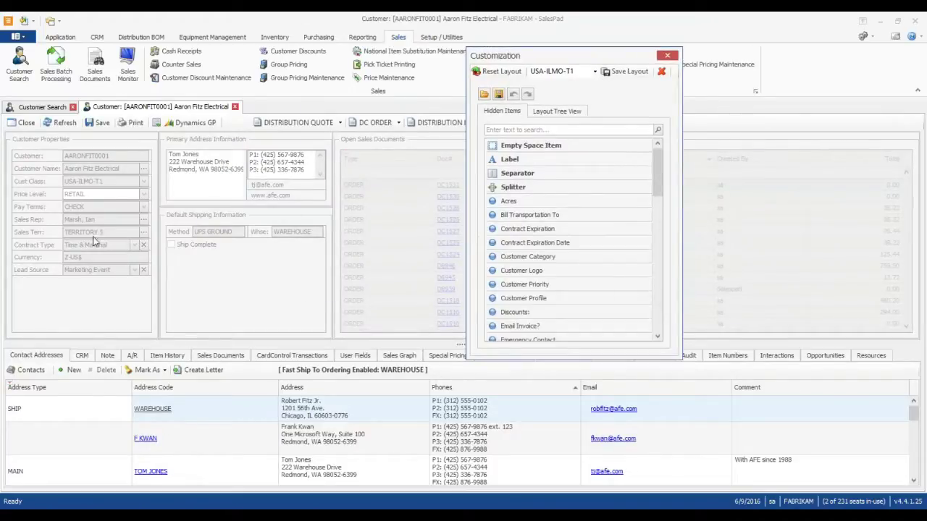
Hide the Lead Source and Currency fields in Customer Properties, add Customer Category in their place, and save the layout changes.
{"action": "left_click_drag", "start_coordinate": [50, 272], "coordinate": [517, 217]}
{"action": "left_click_drag", "start_coordinate": [322, 262], "coordinate": [521, 217]}
{"action": "left_click_drag", "start_coordinate": [521, 270], "coordinate": [122, 287]}
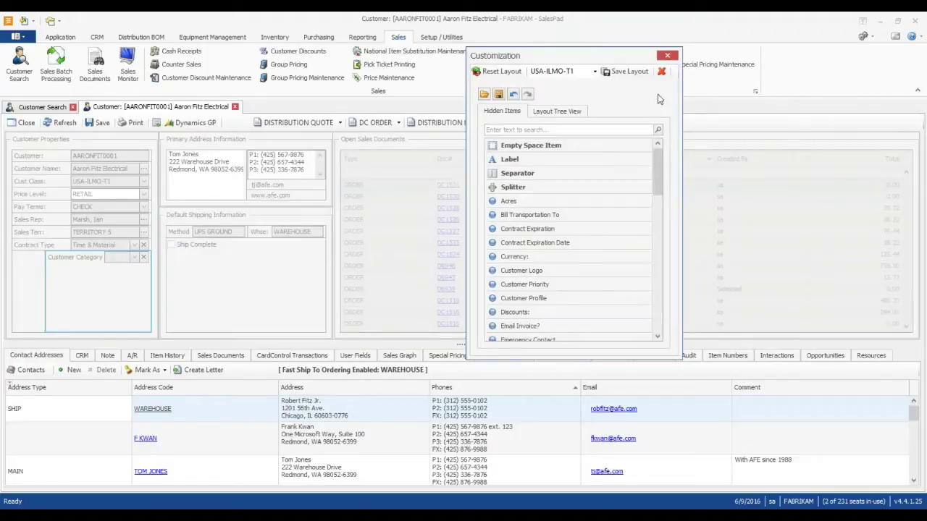
{"action": "left_click", "coordinate": [666, 57]}
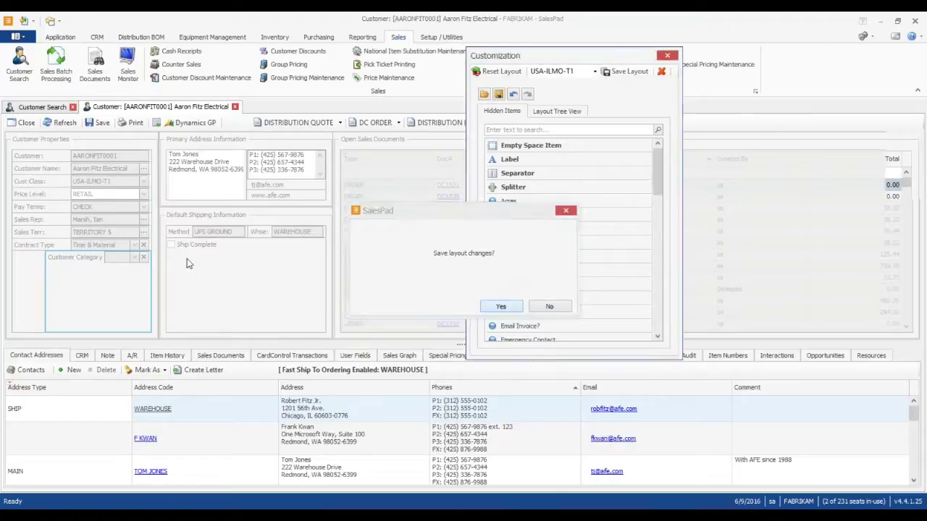
{"action": "left_click", "coordinate": [500, 306]}
{"action": "left_click_drag", "start_coordinate": [174, 343], "coordinate": [179, 317]}
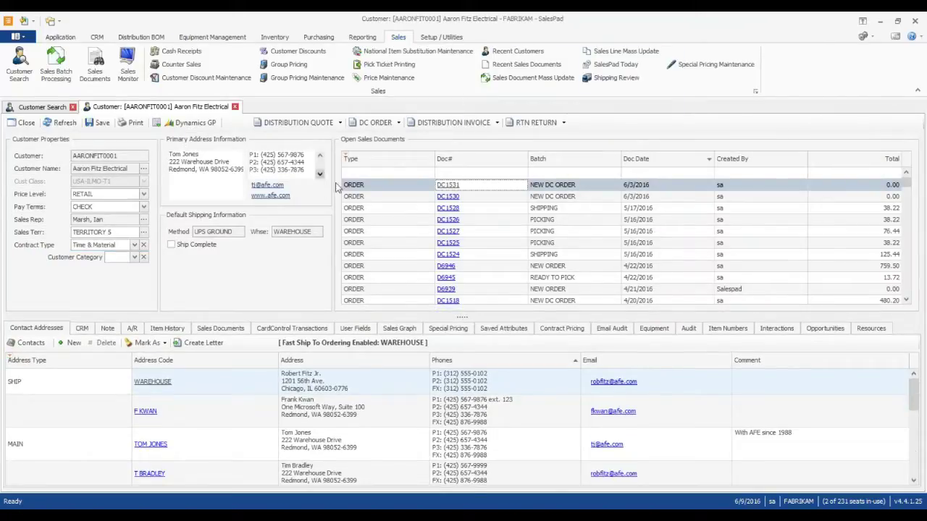
Show the customer's CRM tasks and contact log and give them more room in the record.
{"action": "left_click", "coordinate": [82, 329]}
{"action": "left_click_drag", "start_coordinate": [132, 317], "coordinate": [133, 304]}
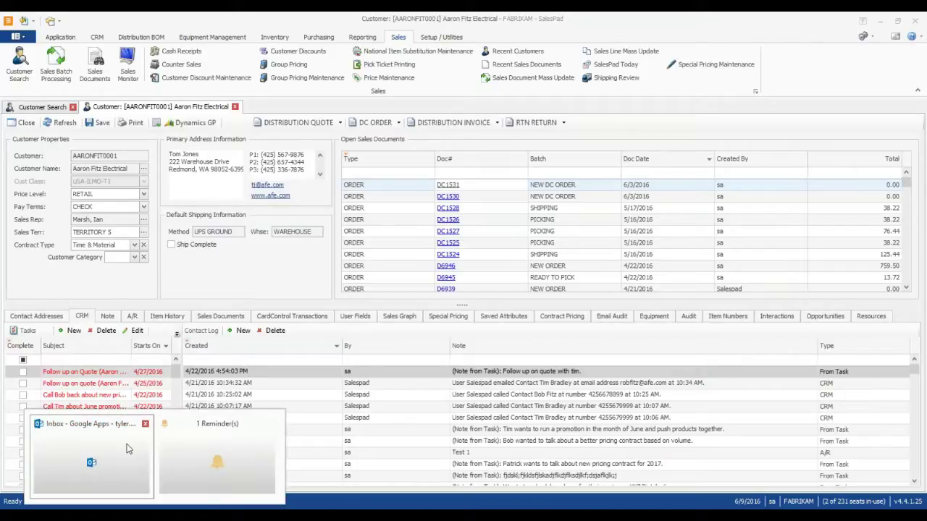
Switch to the Outlook inbox, view the SalesPad ERP add-in actions with an unread message selected, and return to SalesPad.
{"action": "left_click", "coordinate": [127, 449]}
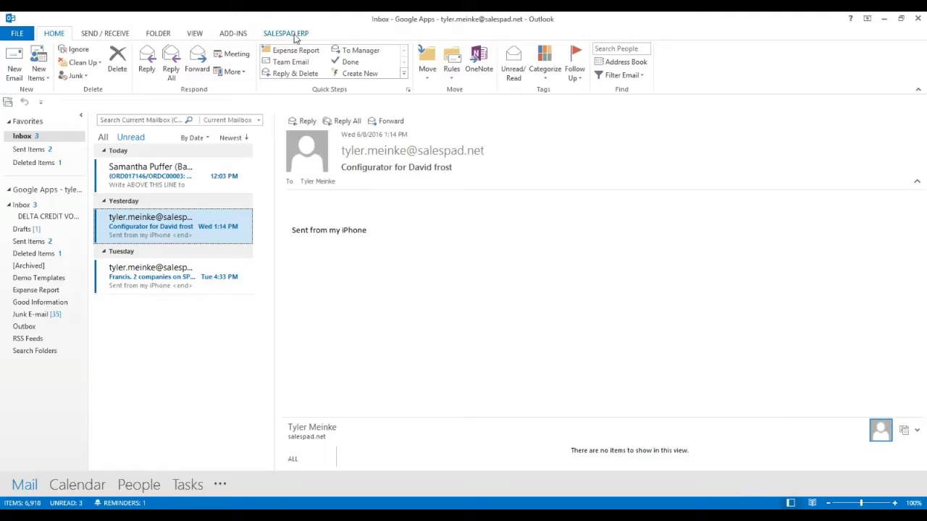
{"action": "left_click", "coordinate": [289, 35]}
{"action": "left_click", "coordinate": [159, 274]}
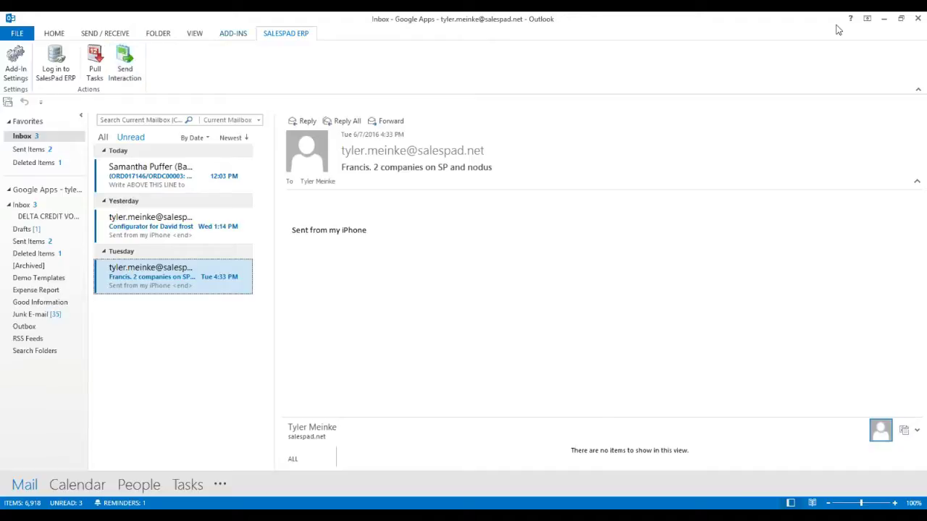
{"action": "left_click", "coordinate": [883, 22]}
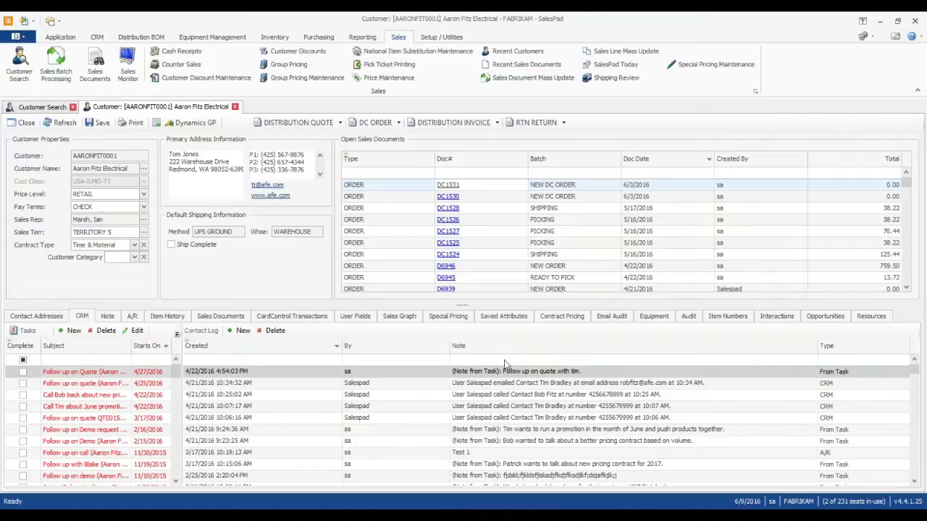
Browse the customer's contact log and filter its notes for "*pricing".
{"action": "left_click", "coordinate": [512, 397]}
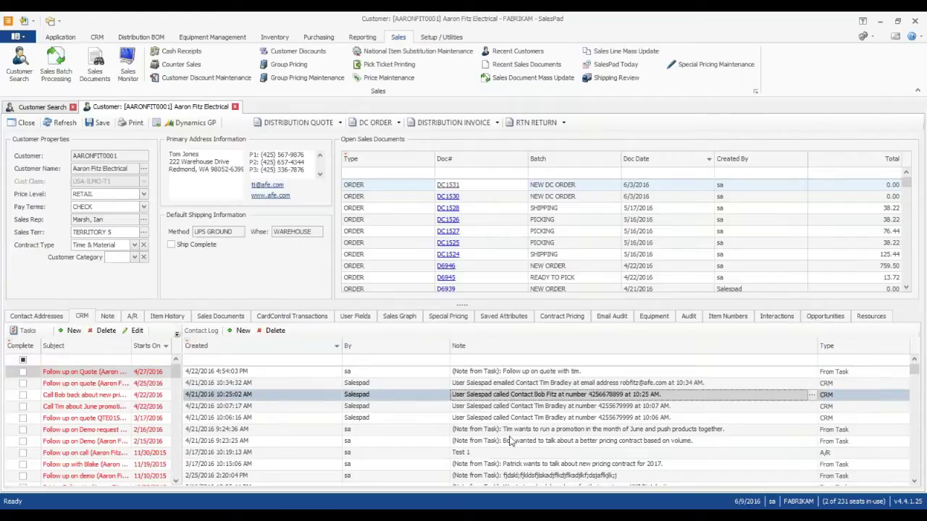
{"action": "scroll", "coordinate": [916, 388], "scroll_direction": "down", "scroll_amount": 10}
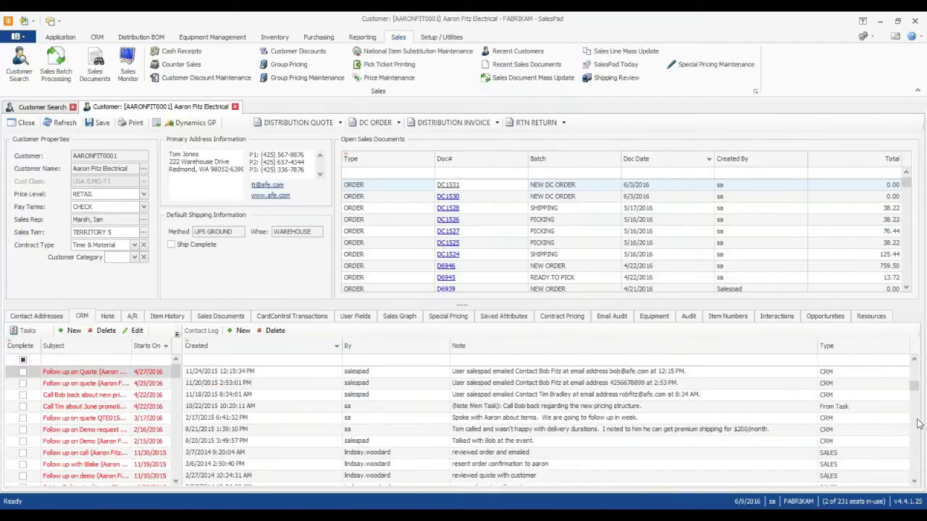
{"action": "scroll", "coordinate": [916, 456], "scroll_direction": "down", "scroll_amount": 5}
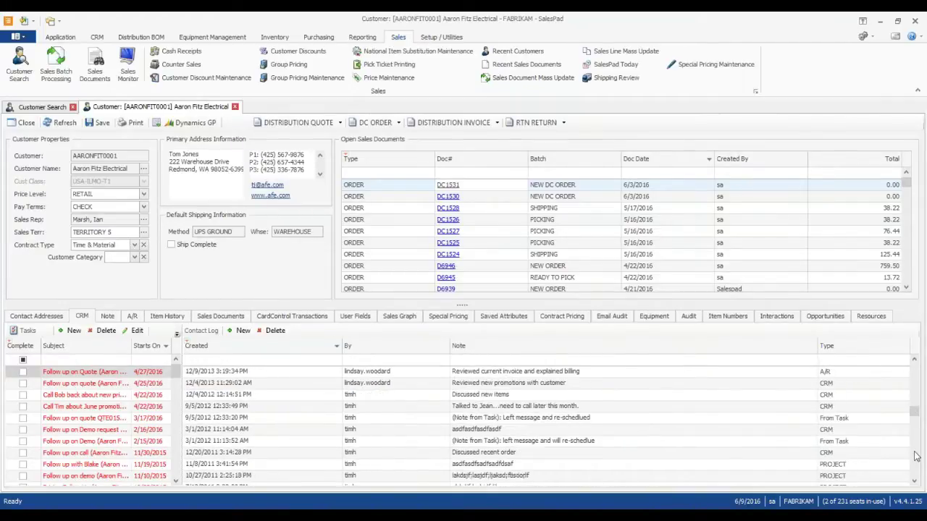
{"action": "left_click", "coordinate": [517, 359]}
{"action": "type", "text": "*pricing"}
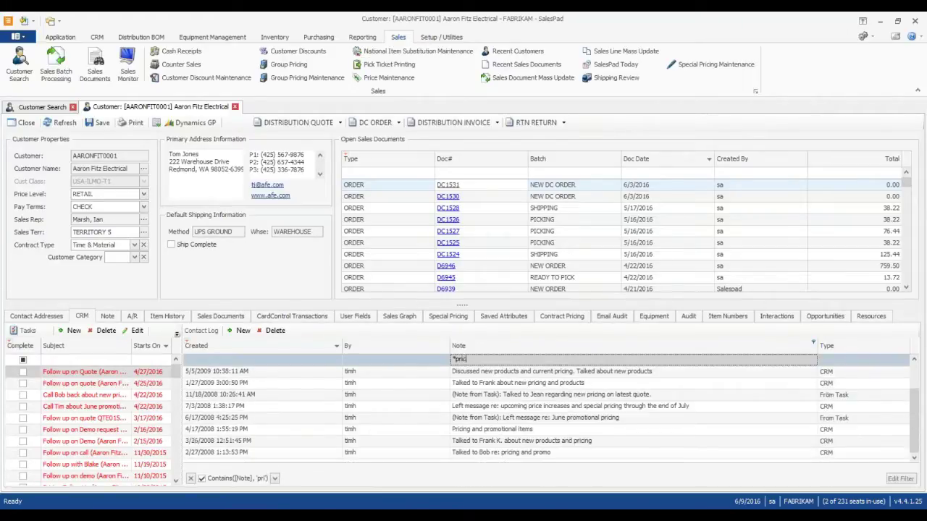
{"action": "left_click", "coordinate": [509, 395]}
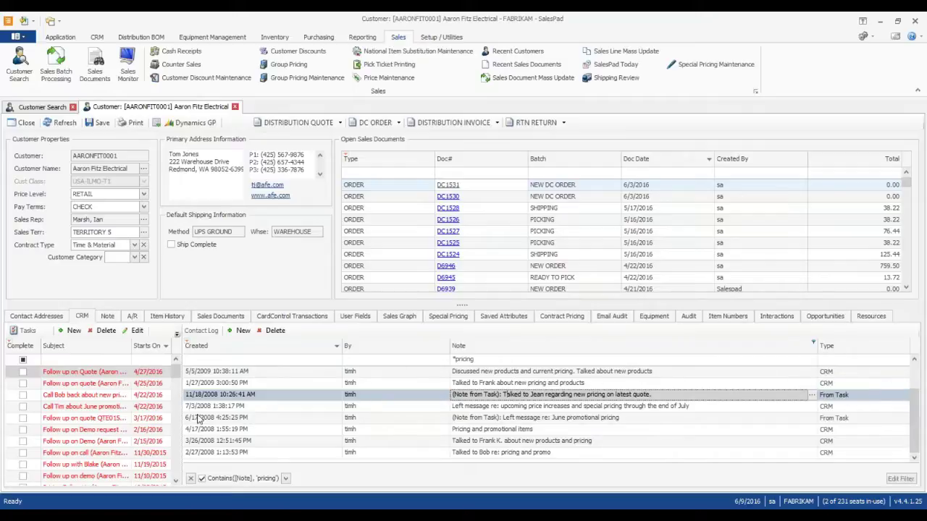
Clear the note filter from the contact log.
{"action": "left_click", "coordinate": [191, 479]}
{"action": "left_click", "coordinate": [505, 362]}
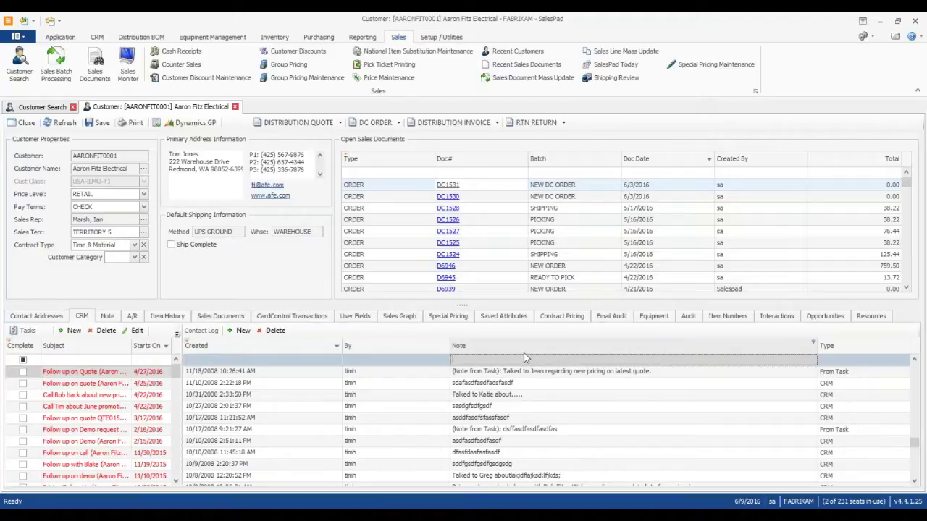
{"action": "left_click", "coordinate": [515, 383]}
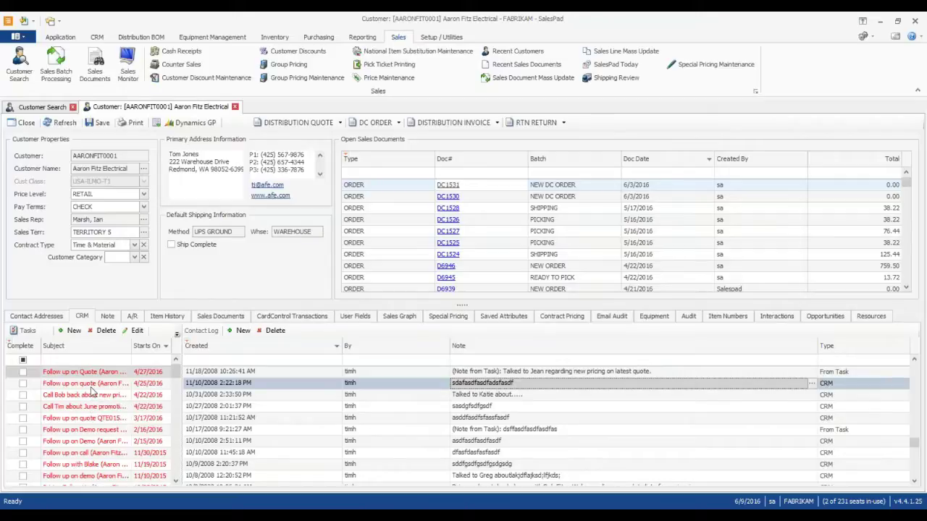
Select the second follow-up task, view the tasks and calendar in SalesPad Today, and close it to return to the customer record.
{"action": "left_click", "coordinate": [91, 388]}
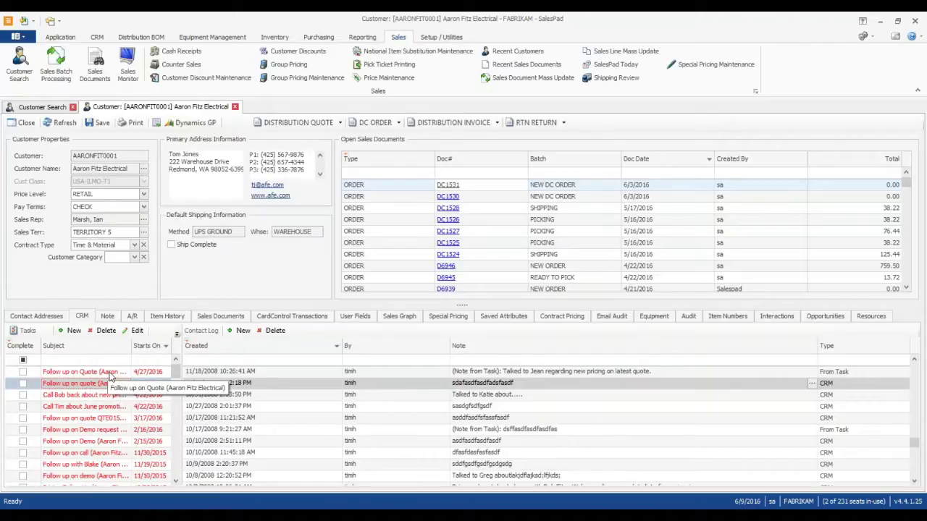
{"action": "left_click", "coordinate": [66, 38]}
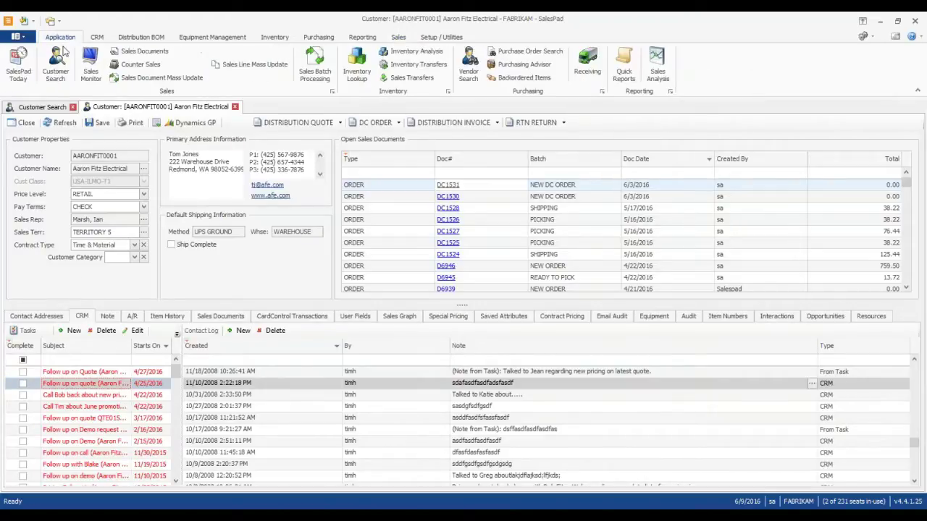
{"action": "left_click", "coordinate": [22, 72]}
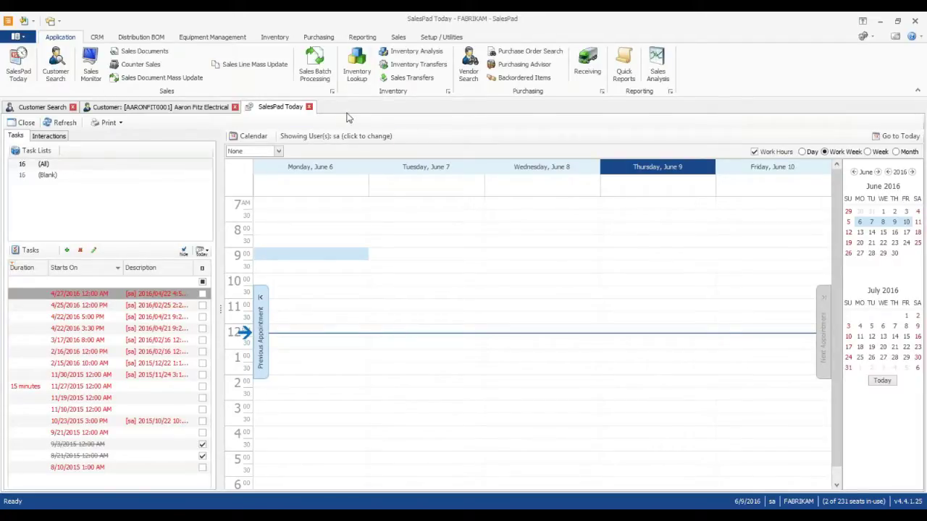
{"action": "left_click", "coordinate": [309, 107]}
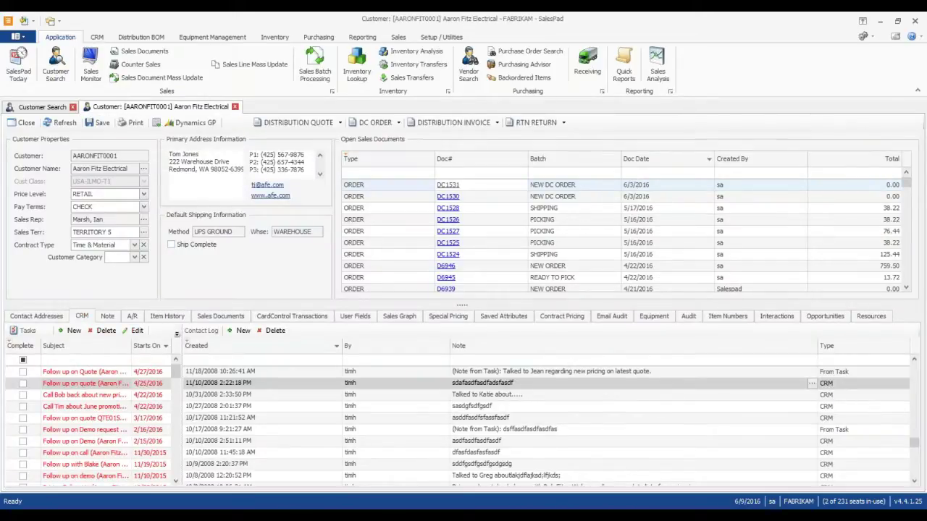
View the customer's notes and the A/R overview, enlarging the lower area to show all receivables figures.
{"action": "left_click", "coordinate": [107, 317]}
{"action": "left_click", "coordinate": [133, 319]}
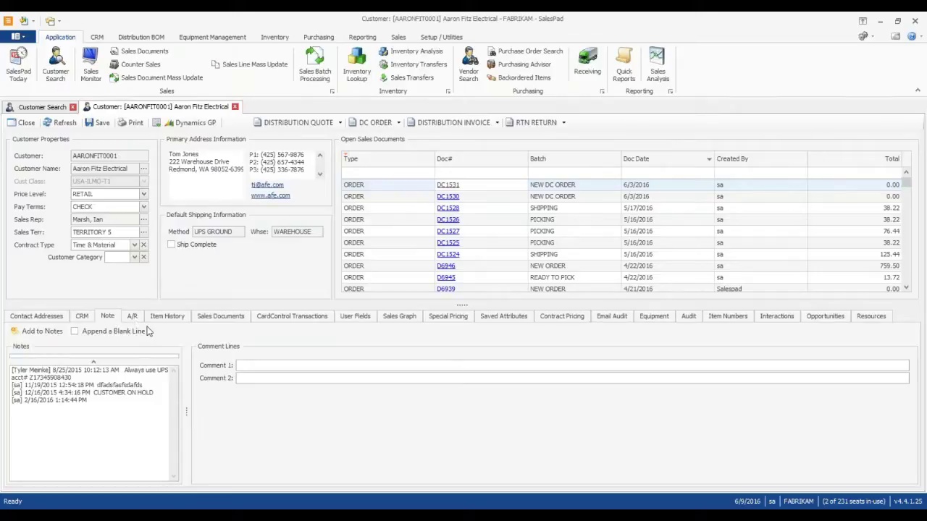
{"action": "left_click_drag", "start_coordinate": [152, 289], "coordinate": [151, 271]}
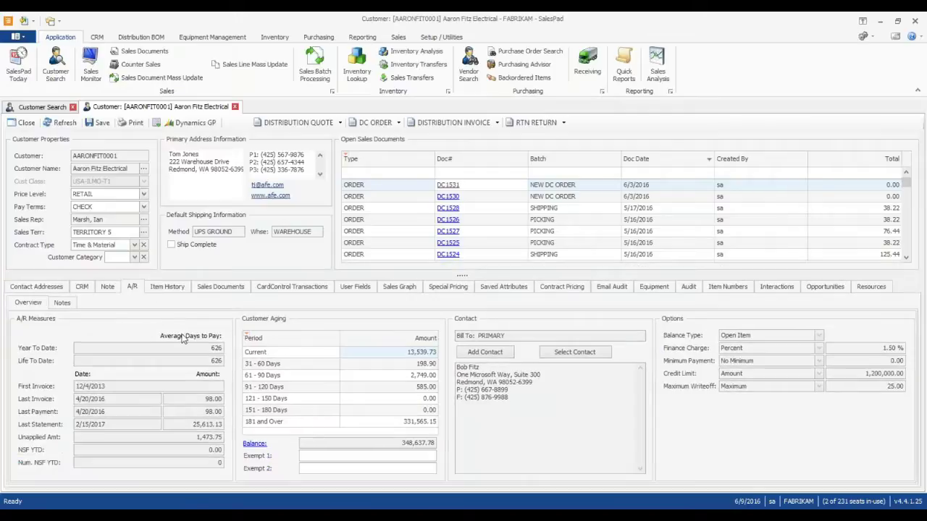
{"action": "left_click_drag", "start_coordinate": [203, 274], "coordinate": [210, 239]}
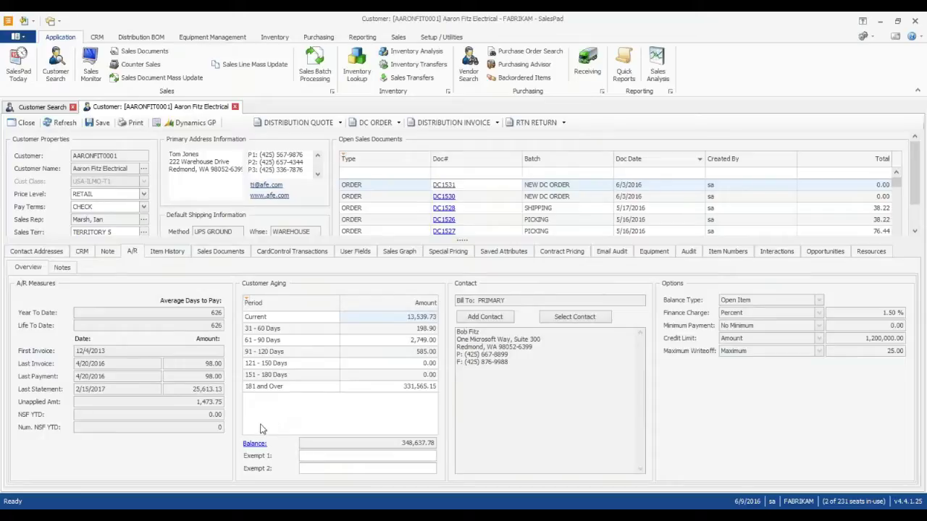
Open the A/R detail behind the customer's balance, sort the documents by due date, and close the detail window.
{"action": "left_click", "coordinate": [260, 449]}
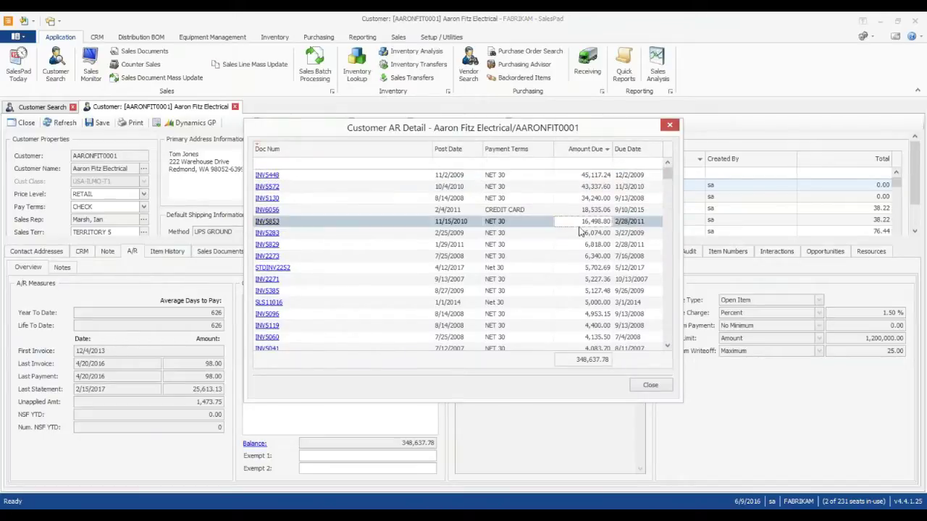
{"action": "scroll", "coordinate": [569, 239], "scroll_direction": "down", "scroll_amount": 4}
{"action": "scroll", "coordinate": [562, 246], "scroll_direction": "up", "scroll_amount": 4}
{"action": "left_click", "coordinate": [632, 154]}
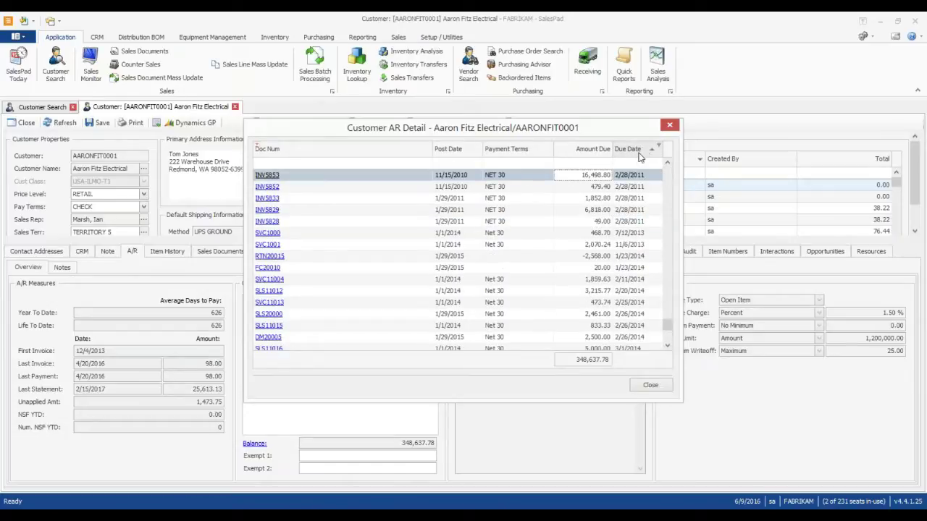
{"action": "left_click", "coordinate": [370, 223]}
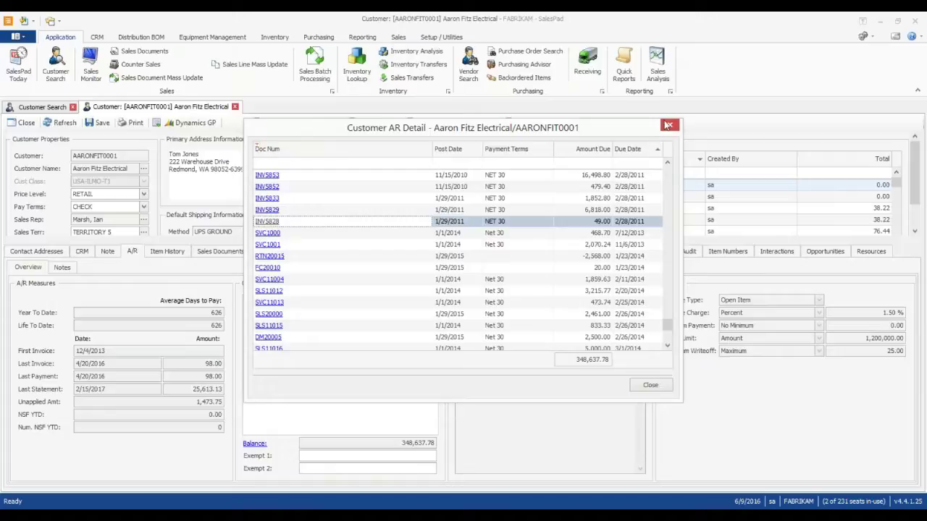
{"action": "left_click", "coordinate": [670, 127]}
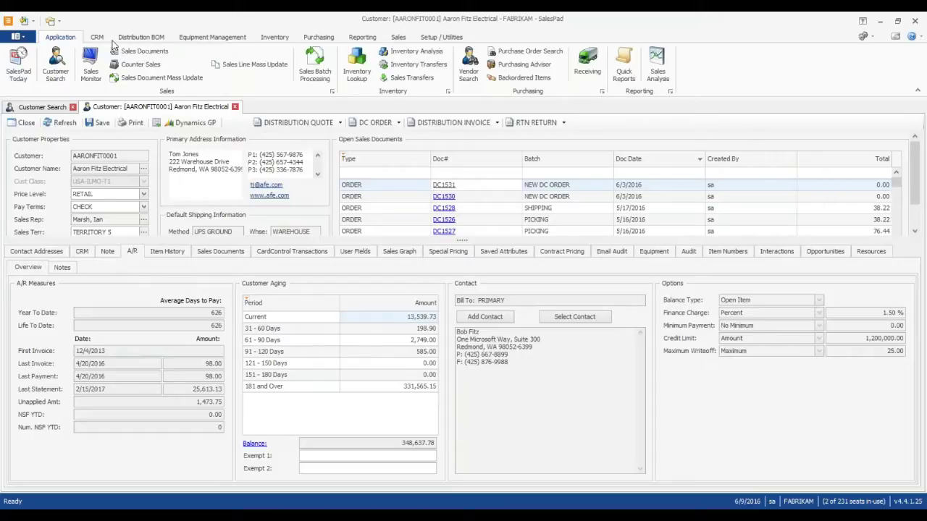
Show the customer's item history, clear its existing filter, and filter the item numbers by hd-40.
{"action": "mouse_move", "coordinate": [114, 157]}
{"action": "left_click", "coordinate": [181, 255]}
{"action": "left_click", "coordinate": [202, 255]}
{"action": "left_click", "coordinate": [175, 251]}
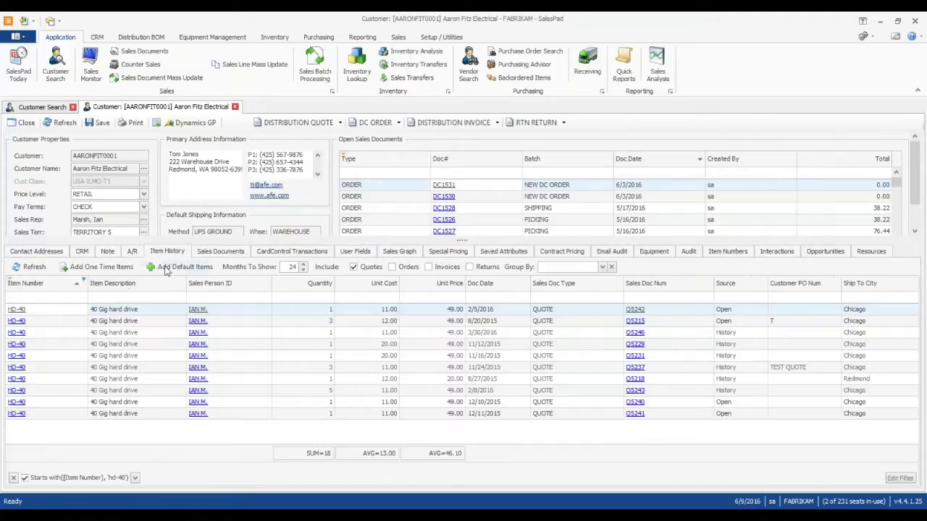
{"action": "left_click", "coordinate": [13, 479]}
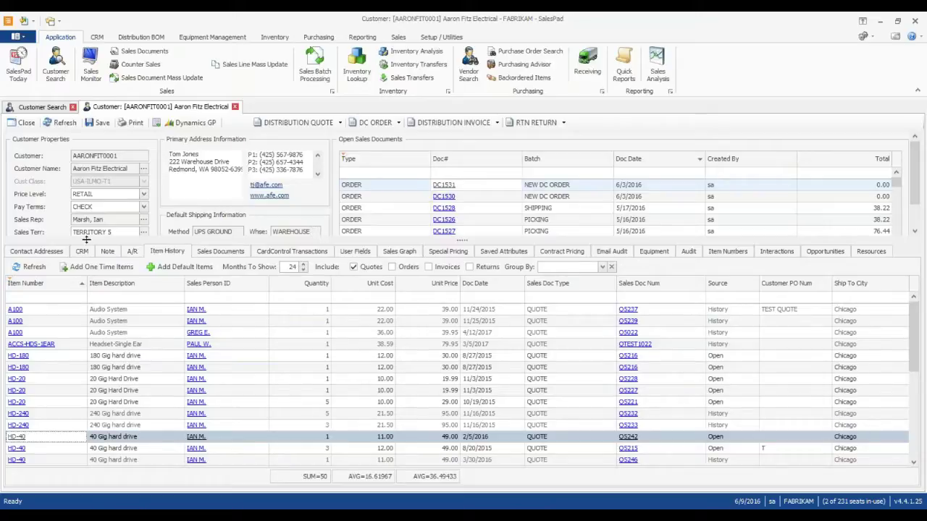
{"action": "left_click", "coordinate": [67, 302]}
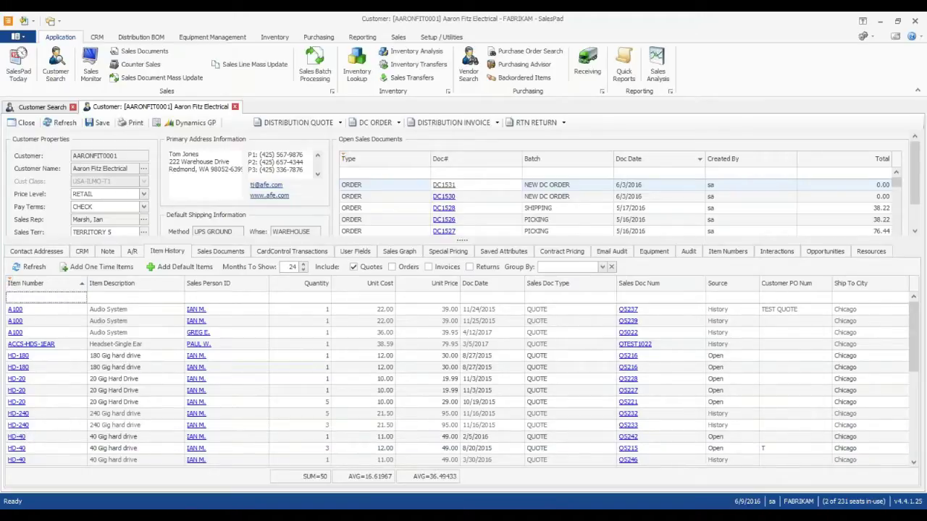
{"action": "type", "text": "hd-40"}
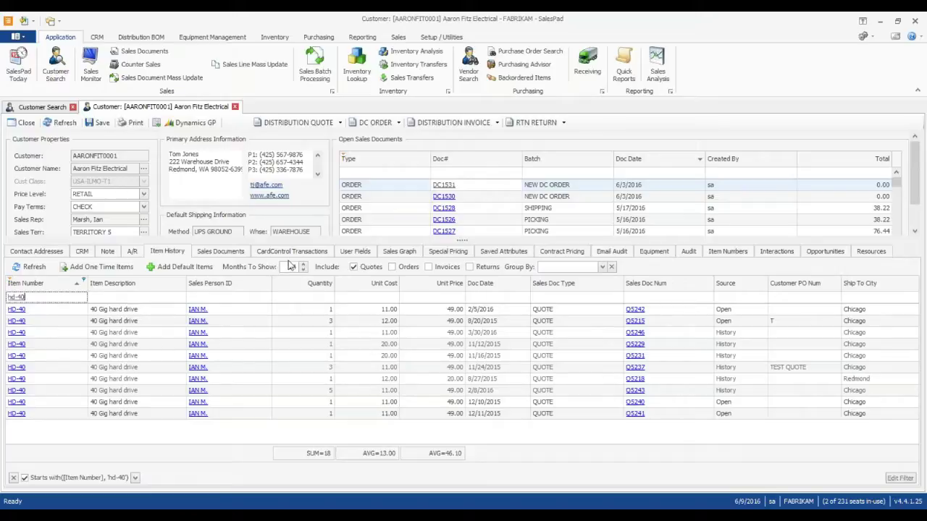
Include invoices instead of quotes in the customer's item history and enlarge the upper part of the customer record.
{"action": "left_click", "coordinate": [427, 267]}
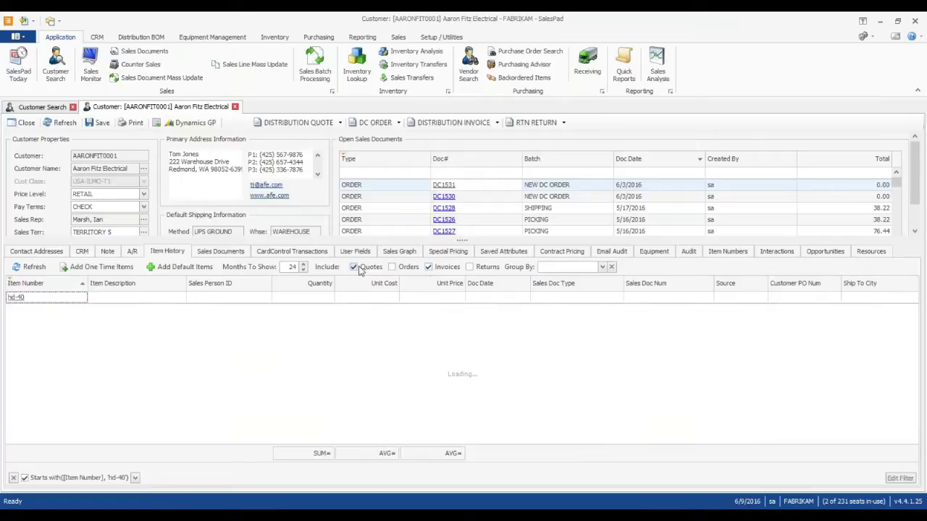
{"action": "left_click", "coordinate": [359, 269]}
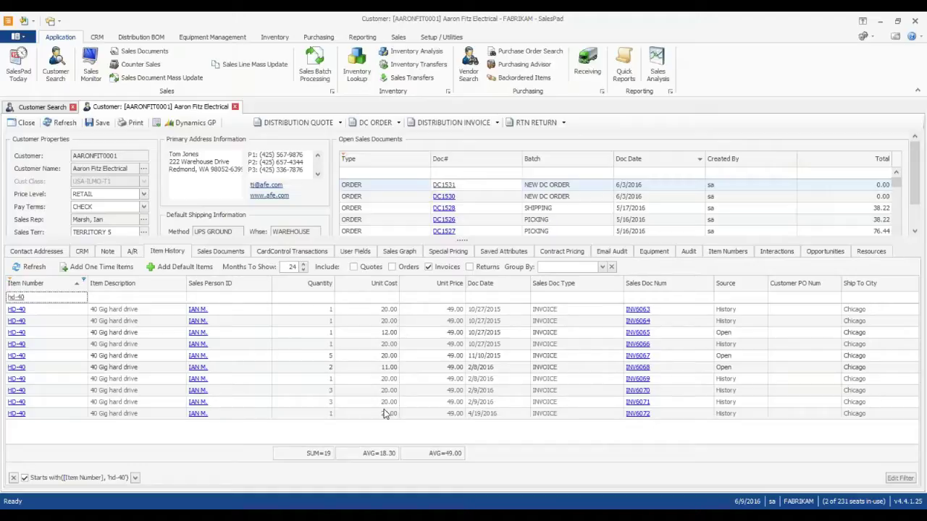
{"action": "right_click", "coordinate": [51, 287]}
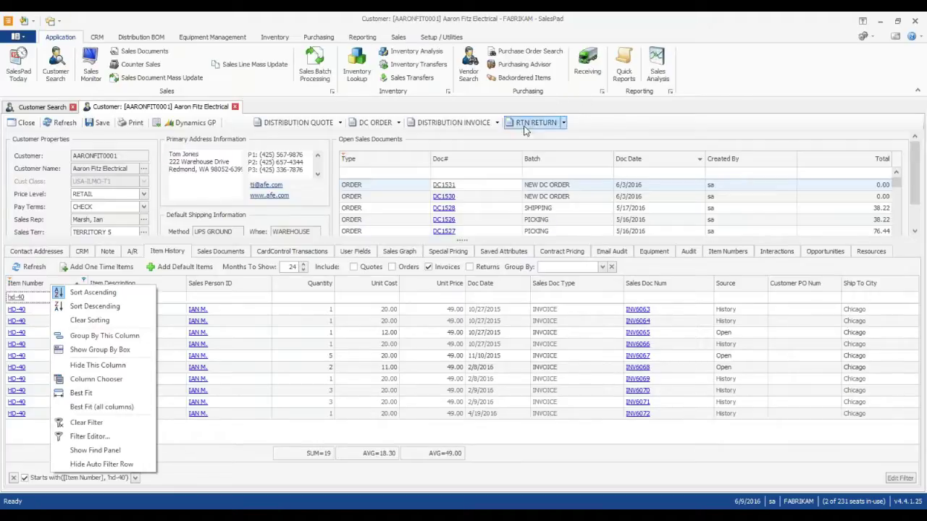
{"action": "left_click_drag", "start_coordinate": [468, 241], "coordinate": [471, 268]}
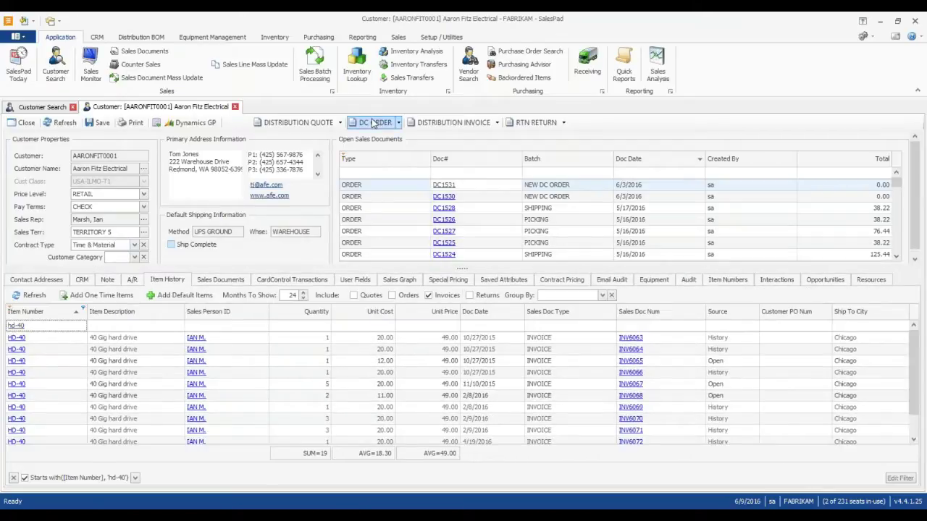
Create a DC order for the customer with an HD-40 line item and view the order's list of additional actions.
{"action": "left_click", "coordinate": [373, 124]}
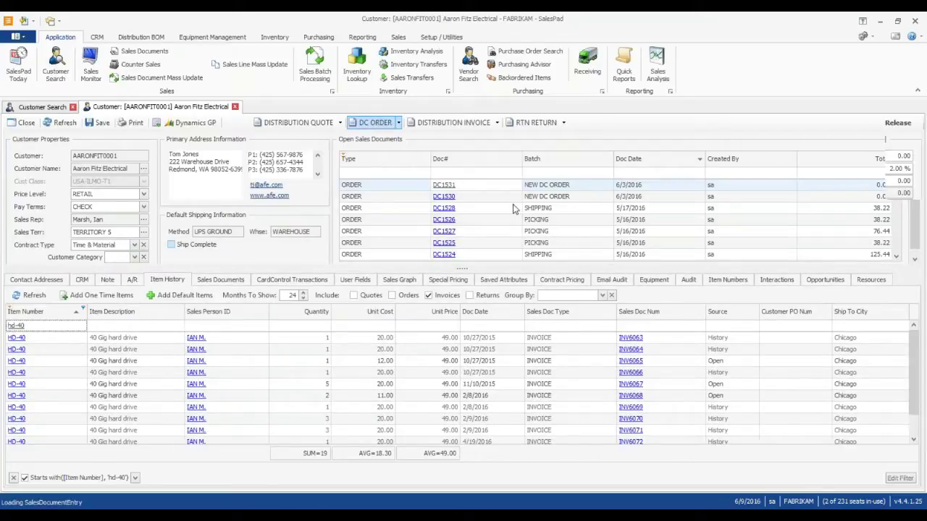
{"action": "left_click", "coordinate": [22, 297]}
{"action": "left_click", "coordinate": [64, 331]}
{"action": "type", "text": "HD-40"}
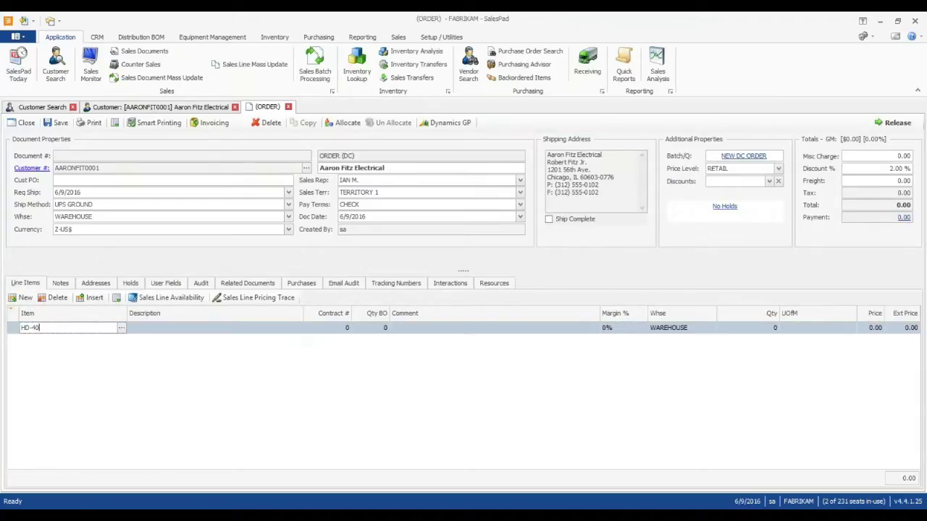
{"action": "key", "text": "Tab"}
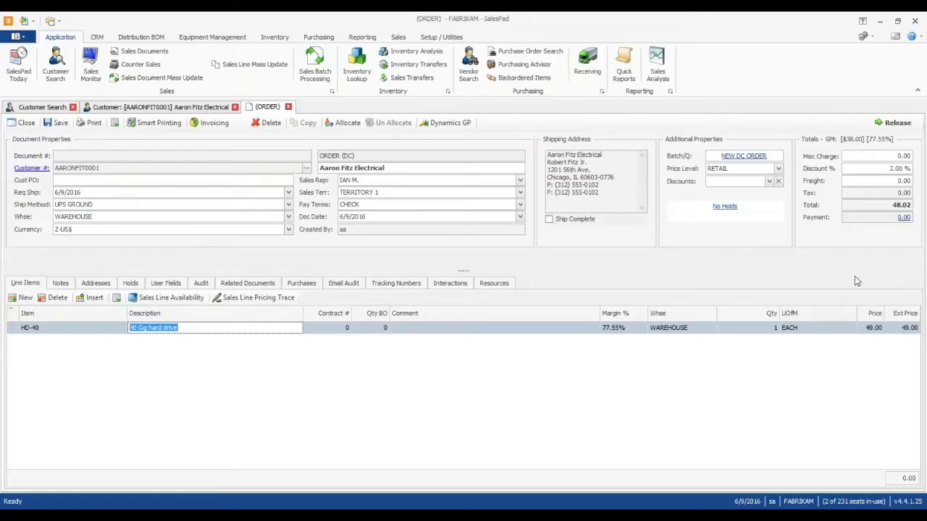
{"action": "left_click", "coordinate": [114, 123]}
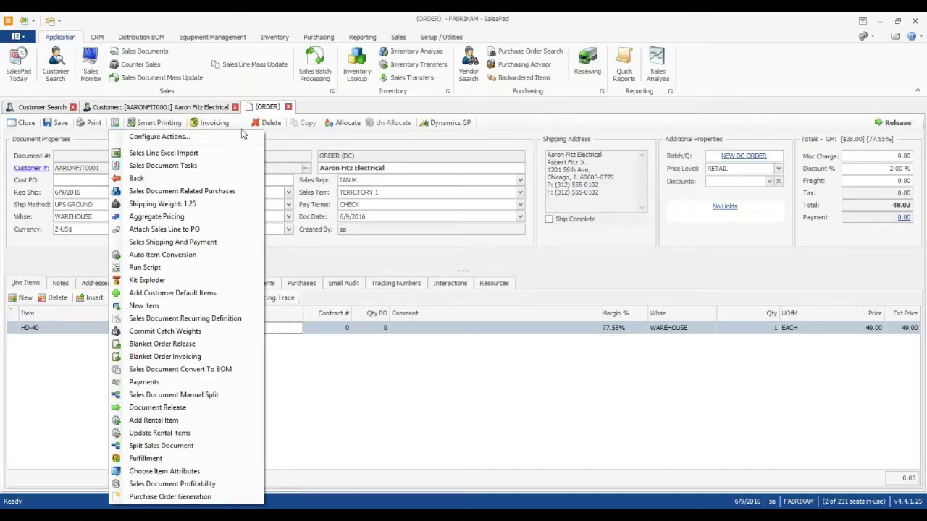
{"action": "left_click", "coordinate": [458, 256]}
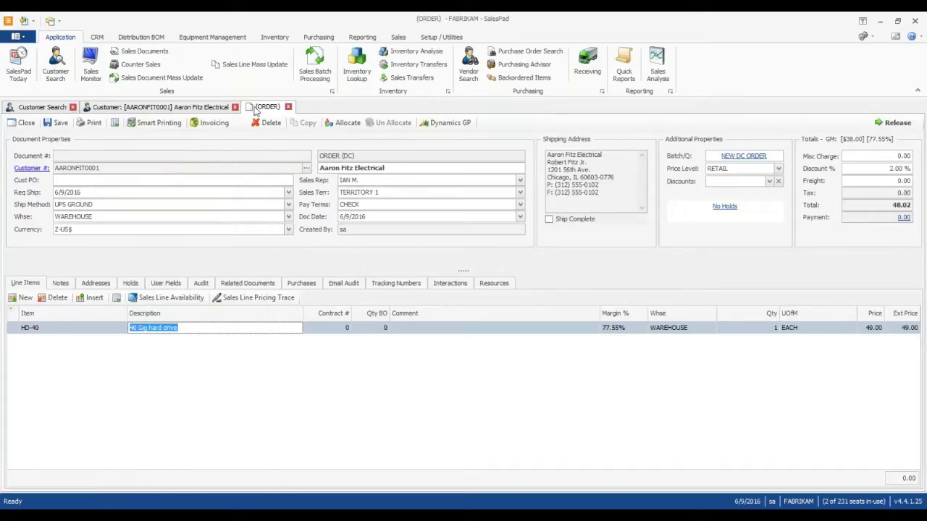
Return to the customer record and clear the hd-40 filter from the item history.
{"action": "left_click", "coordinate": [178, 111]}
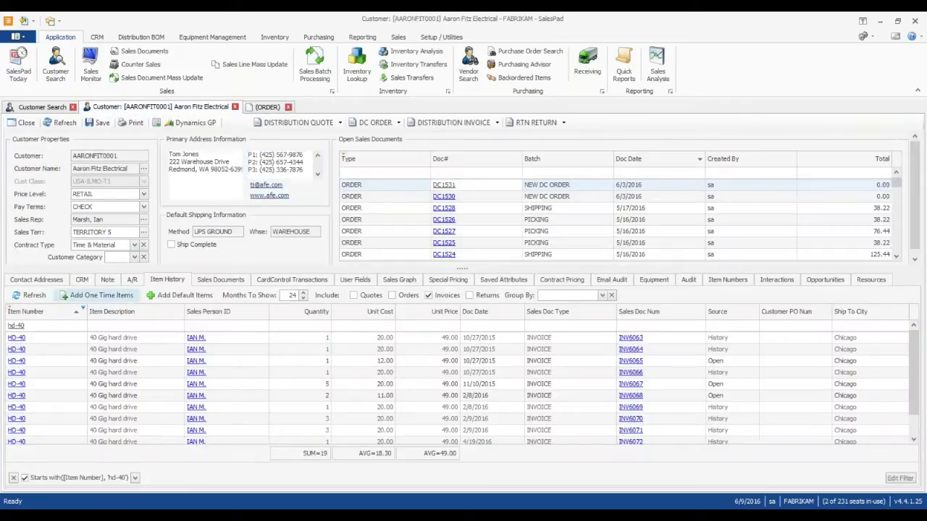
{"action": "left_click", "coordinate": [13, 478]}
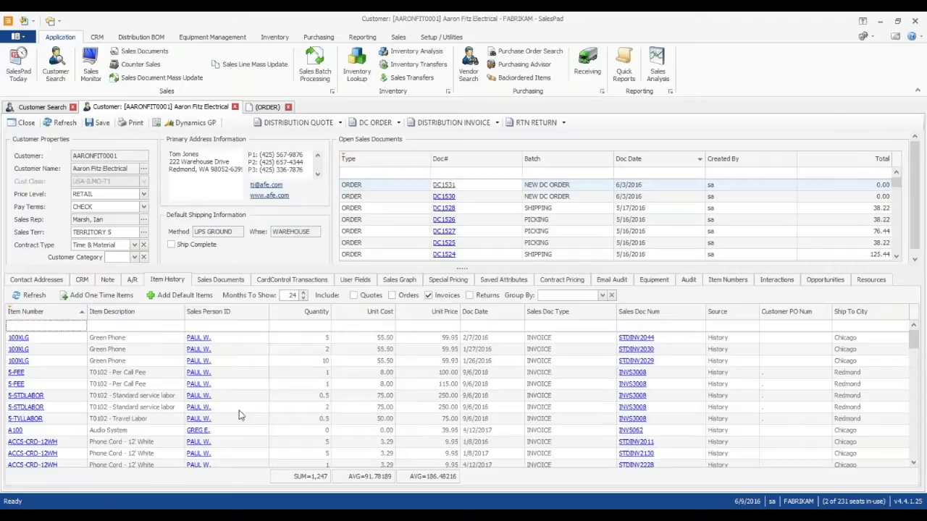
View the customer's sales documents and user fields, resizing the lower area to enlarge the customer logo.
{"action": "left_click", "coordinate": [221, 280]}
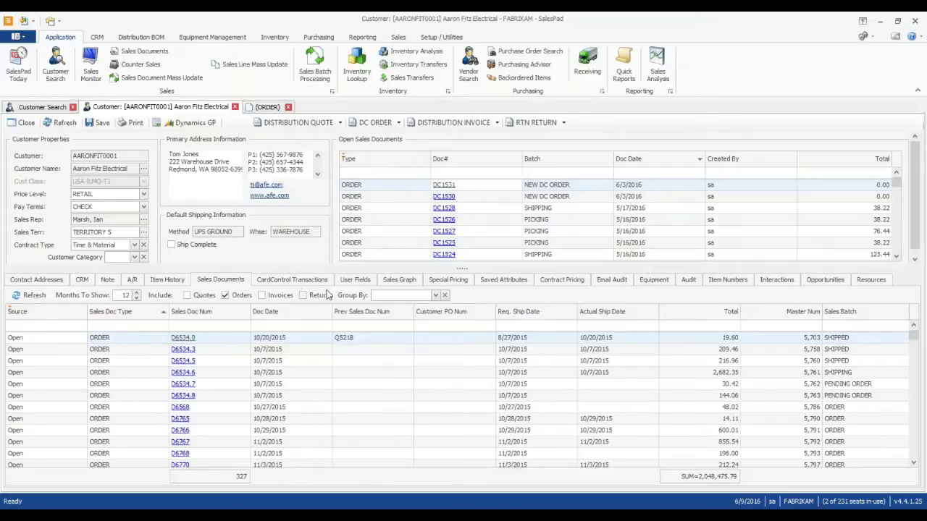
{"action": "left_click", "coordinate": [365, 281]}
{"action": "left_click_drag", "start_coordinate": [365, 271], "coordinate": [369, 312]}
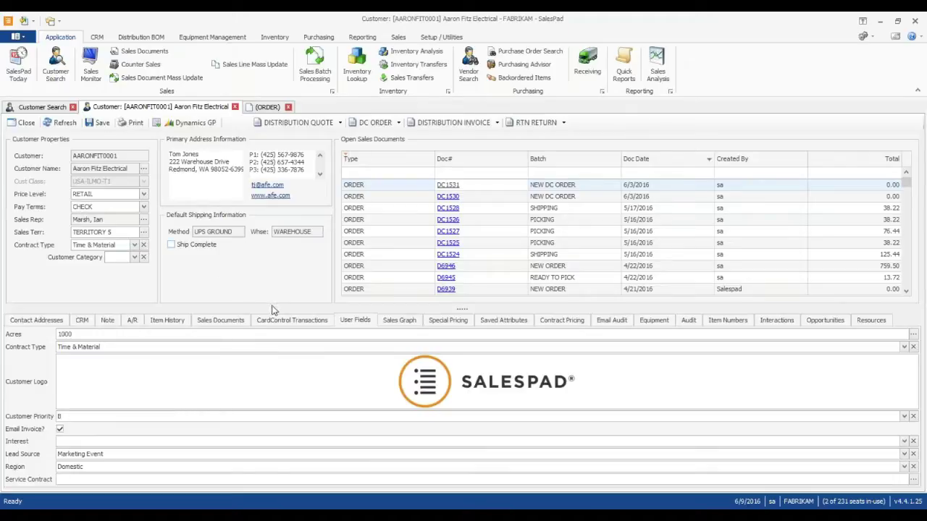
{"action": "left_click_drag", "start_coordinate": [273, 309], "coordinate": [268, 266]}
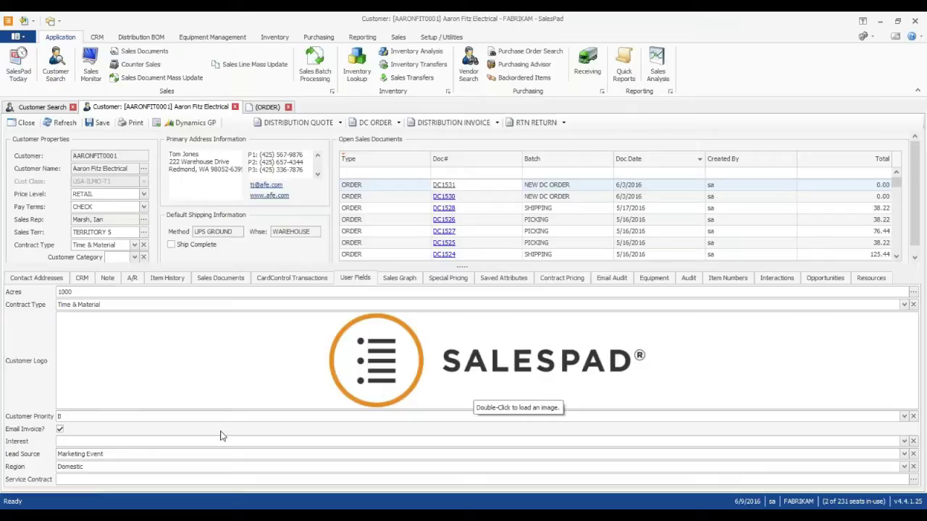
Examine the customer's sales graph with its plot options and the special pricing list.
{"action": "left_click", "coordinate": [405, 283]}
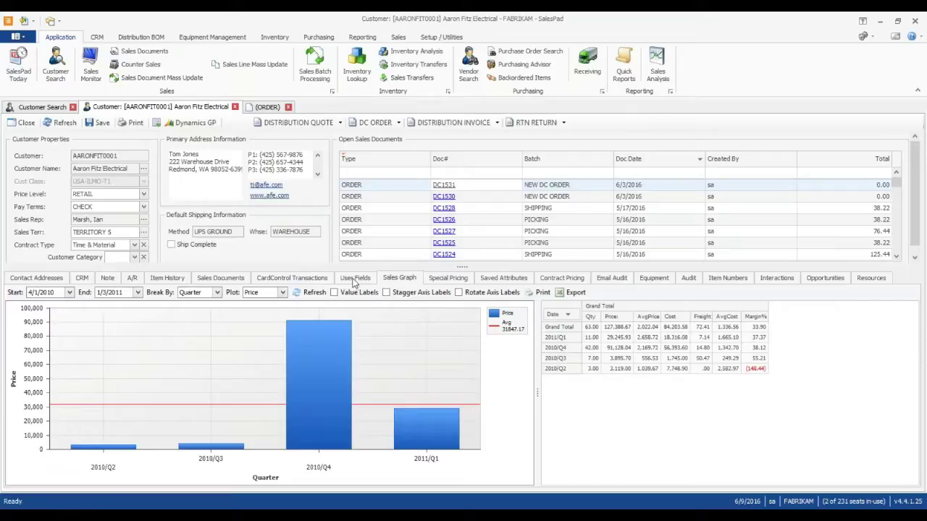
{"action": "left_click", "coordinate": [456, 282]}
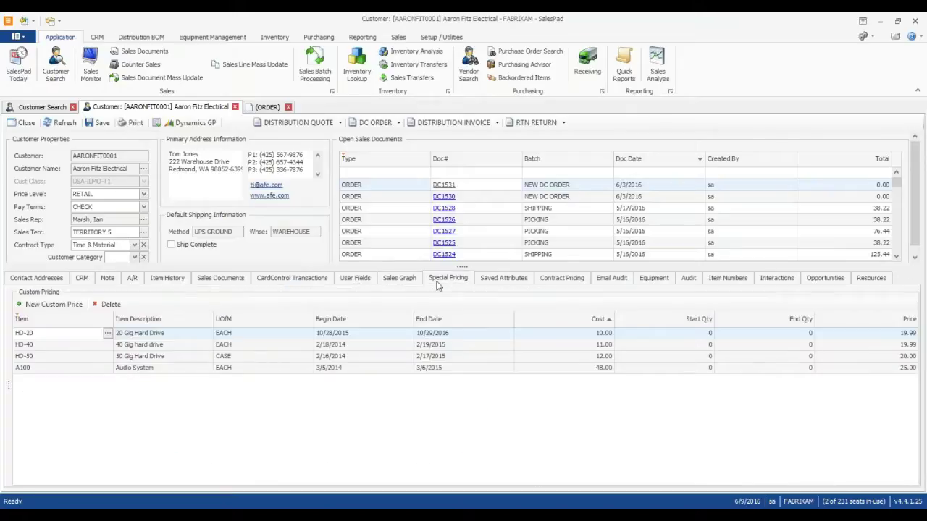
{"action": "left_click", "coordinate": [396, 281]}
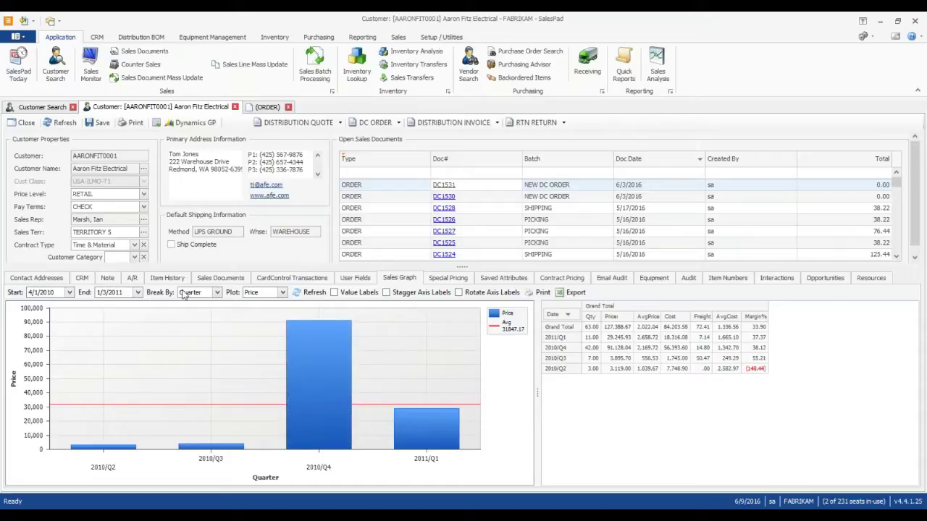
{"action": "left_click", "coordinate": [259, 293]}
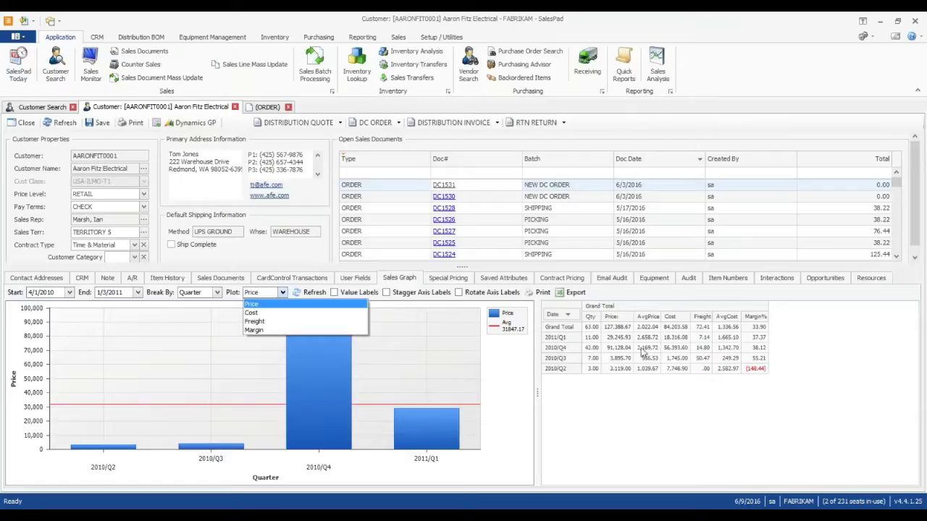
{"action": "left_click", "coordinate": [802, 451]}
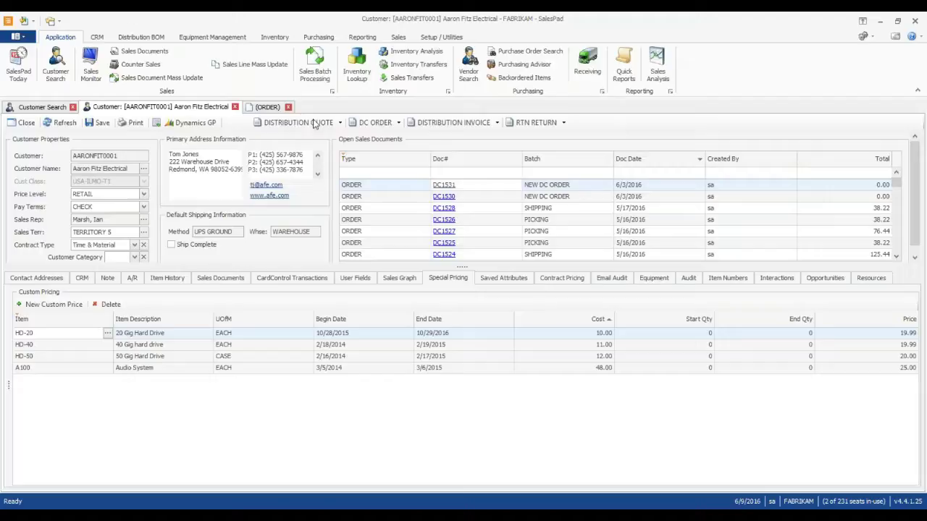
Open Inventory Lookup and search all inventory items without any criteria.
{"action": "left_click", "coordinate": [268, 39]}
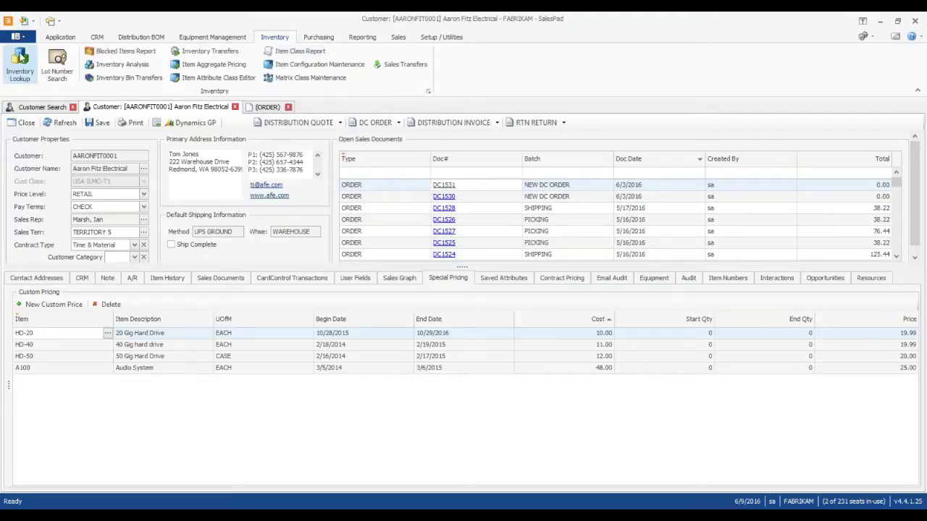
{"action": "left_click", "coordinate": [21, 65]}
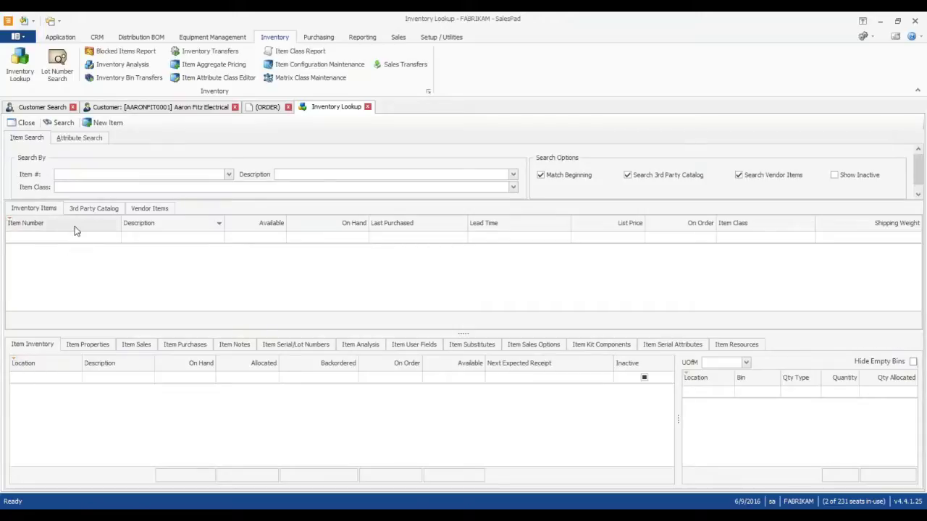
{"action": "left_click", "coordinate": [75, 174]}
{"action": "key", "text": "Return"}
{"action": "key", "text": "Return"}
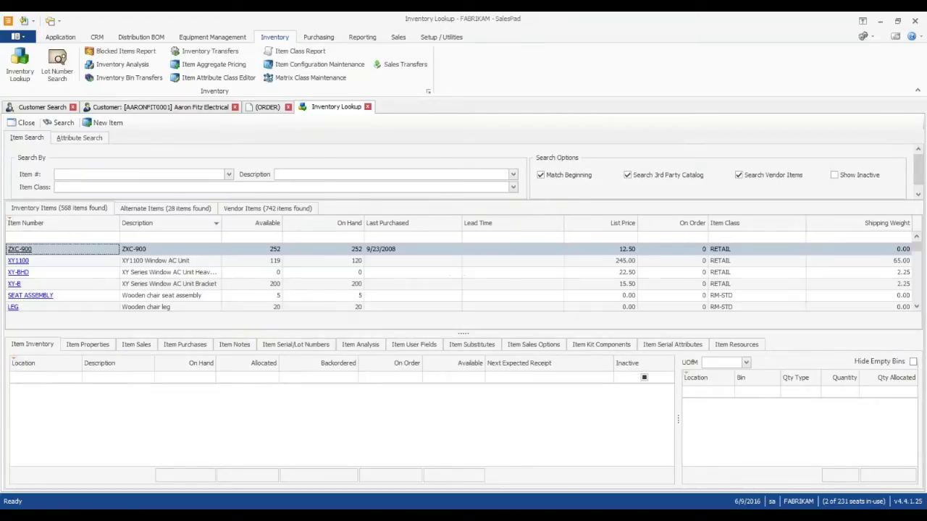
Filter the inventory items by item number hd-40 and open HD-40 in its own item search view.
{"action": "left_click", "coordinate": [72, 238]}
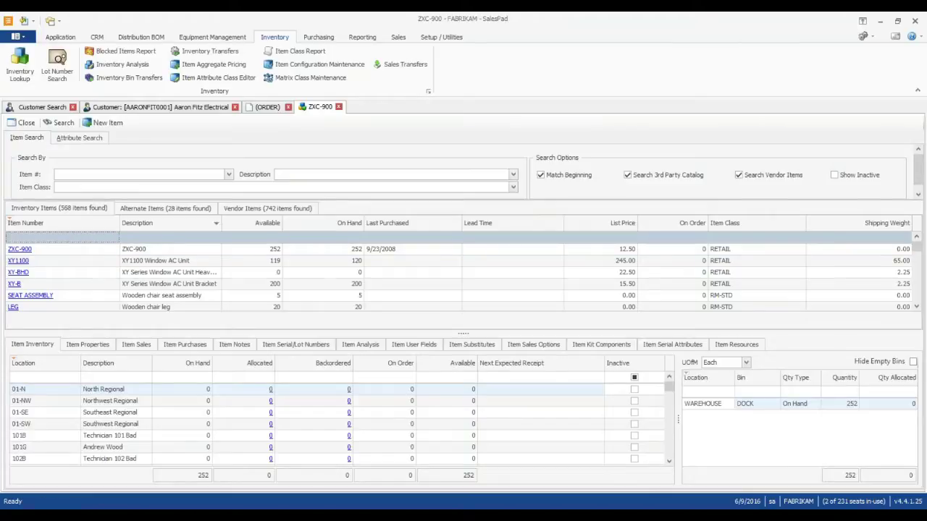
{"action": "type", "text": "hd-40"}
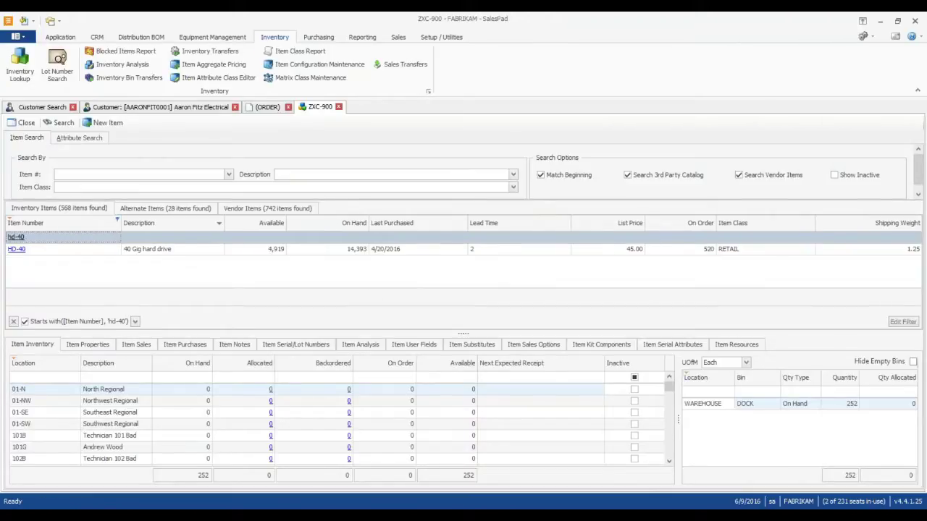
{"action": "left_click", "coordinate": [17, 249]}
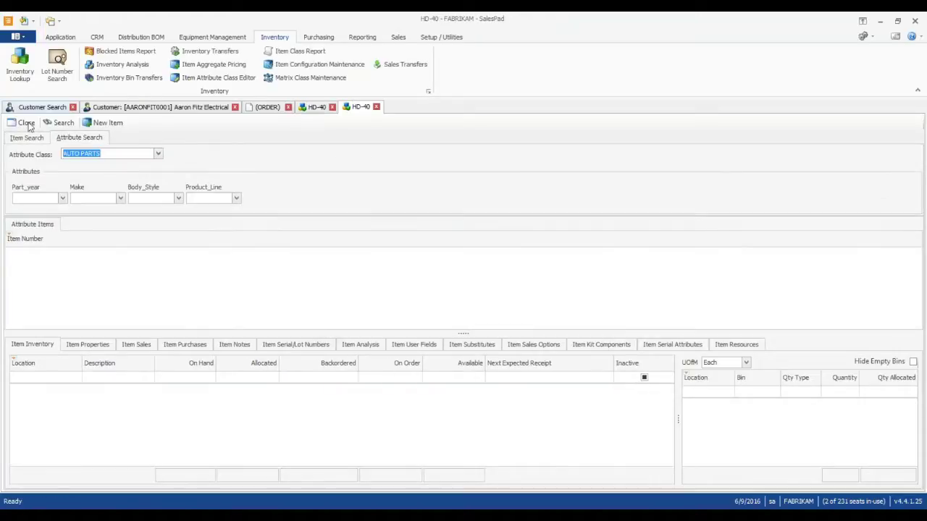
{"action": "left_click", "coordinate": [30, 138]}
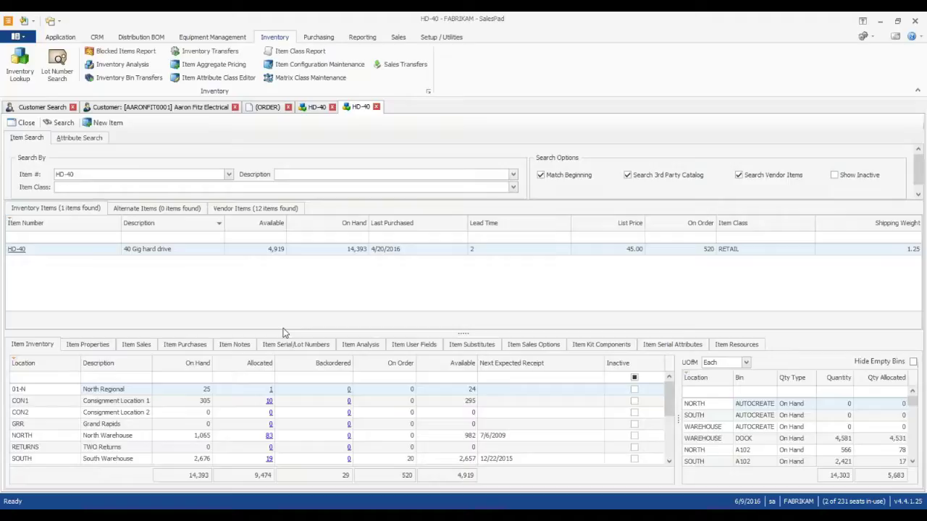
Enlarge the item inventory area and examine HD-40's quantities by location and bin.
{"action": "left_click_drag", "start_coordinate": [282, 331], "coordinate": [279, 298]}
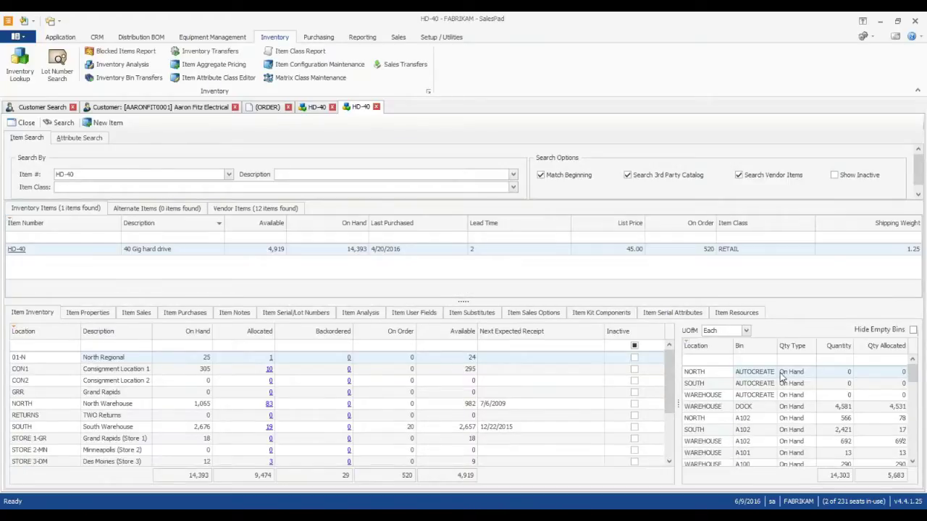
{"action": "left_click", "coordinate": [715, 373]}
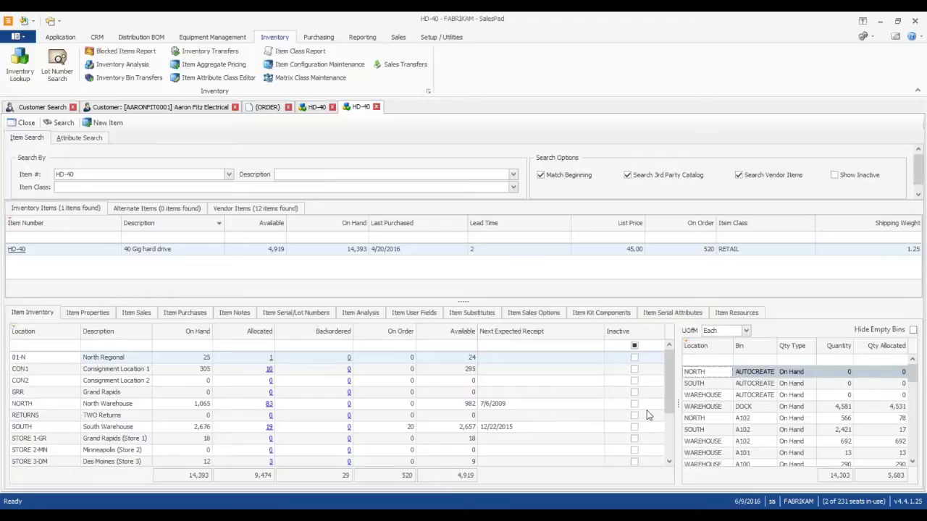
{"action": "left_click", "coordinate": [193, 476]}
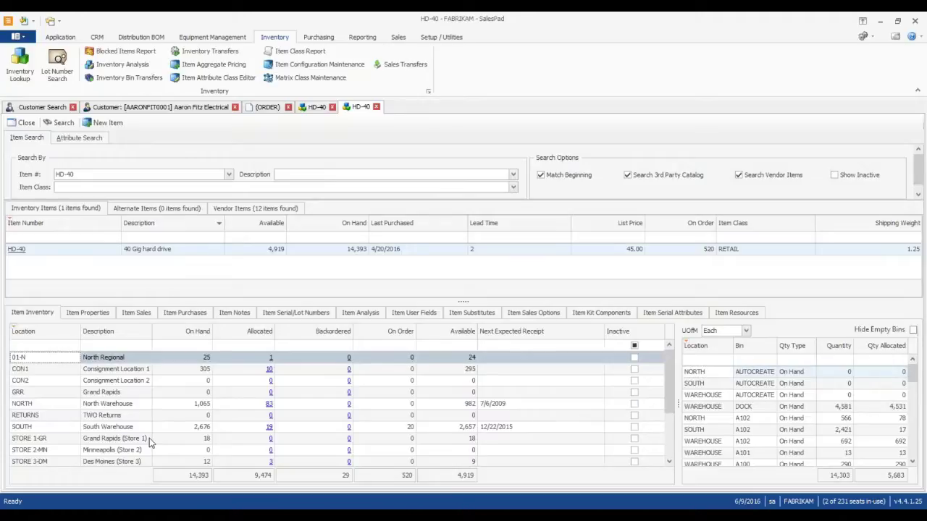
View HD-40's properties, look through its vendor, warehouse, price level, customer item and currency details in Item Maintenance, and close the window.
{"action": "left_click", "coordinate": [89, 312]}
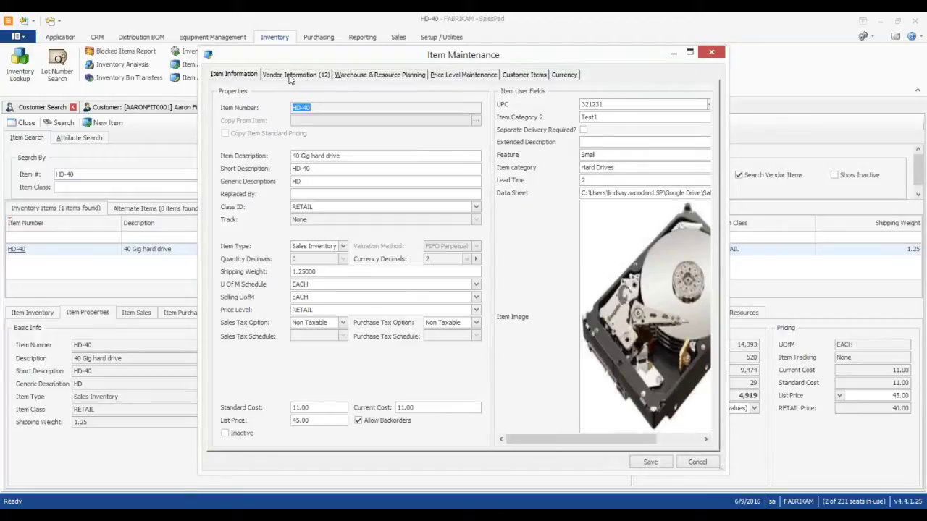
{"action": "left_click", "coordinate": [290, 76]}
{"action": "left_click", "coordinate": [354, 75]}
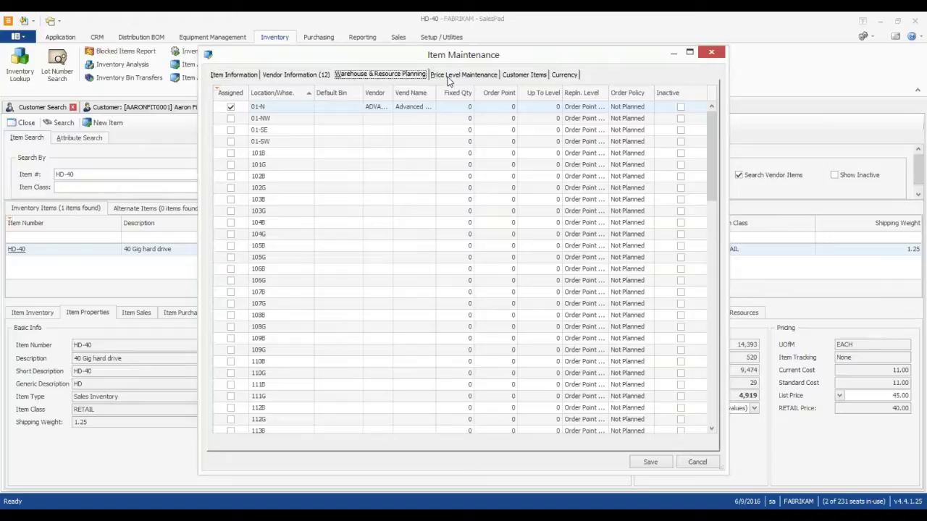
{"action": "left_click", "coordinate": [447, 77]}
{"action": "left_click", "coordinate": [536, 74]}
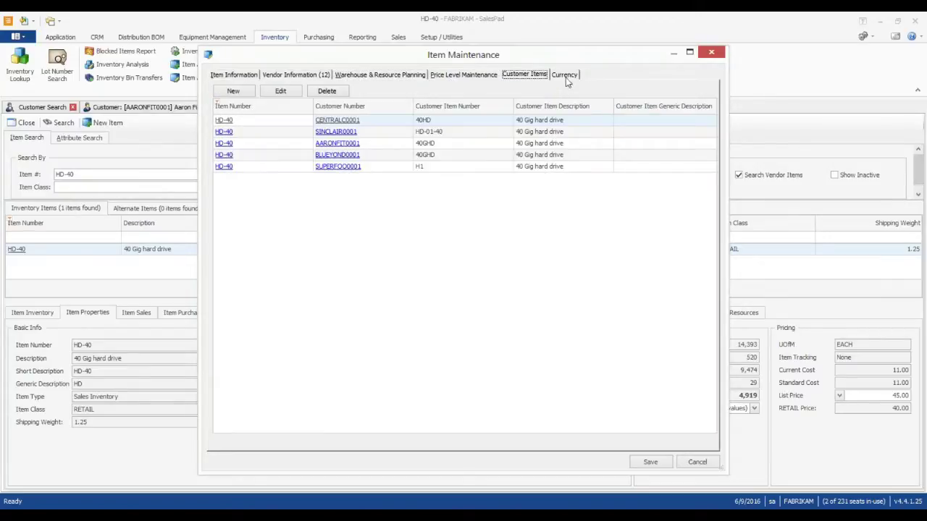
{"action": "left_click", "coordinate": [565, 75]}
{"action": "left_click", "coordinate": [711, 52]}
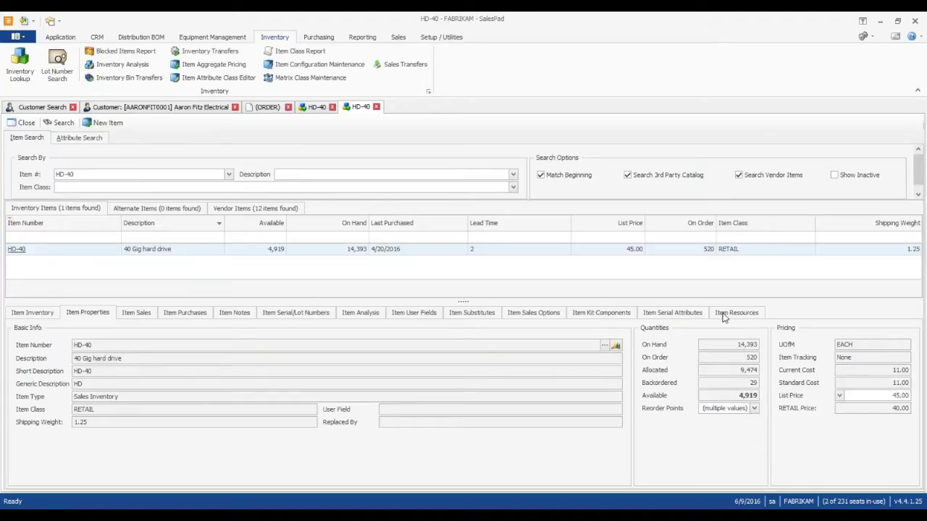
View HD-40's serial attributes and return to the open DC order.
{"action": "left_click", "coordinate": [683, 317]}
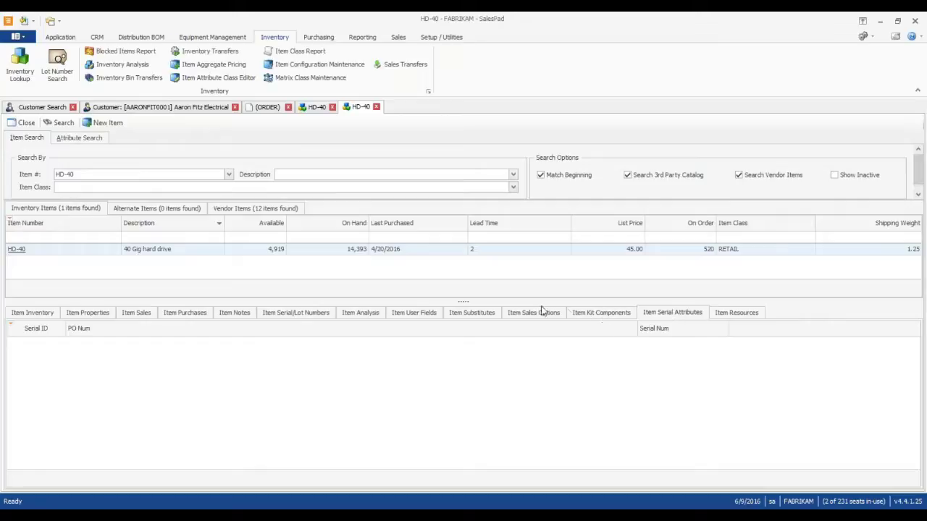
{"action": "left_click", "coordinate": [276, 112]}
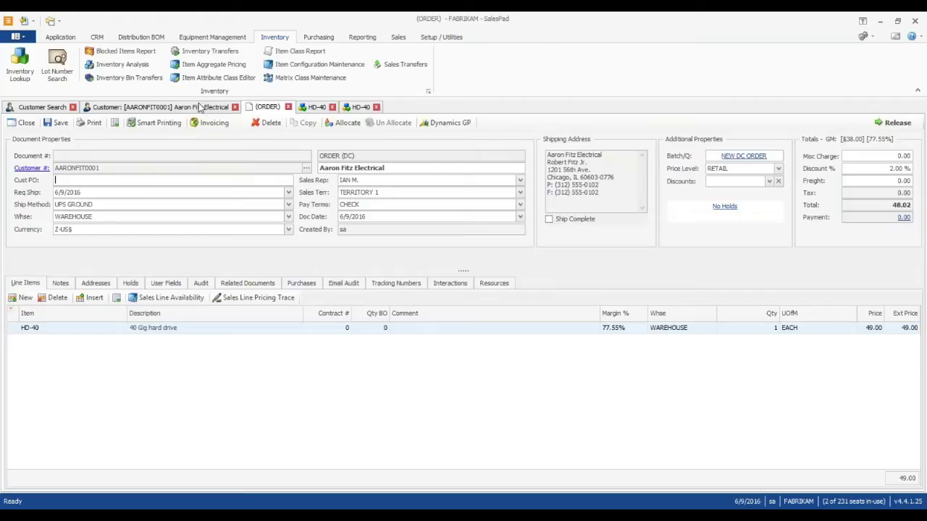
Review the customer's Email Audit list, view the body of the most recent DC Picking Ticket email, and close the preview.
{"action": "left_click", "coordinate": [200, 107]}
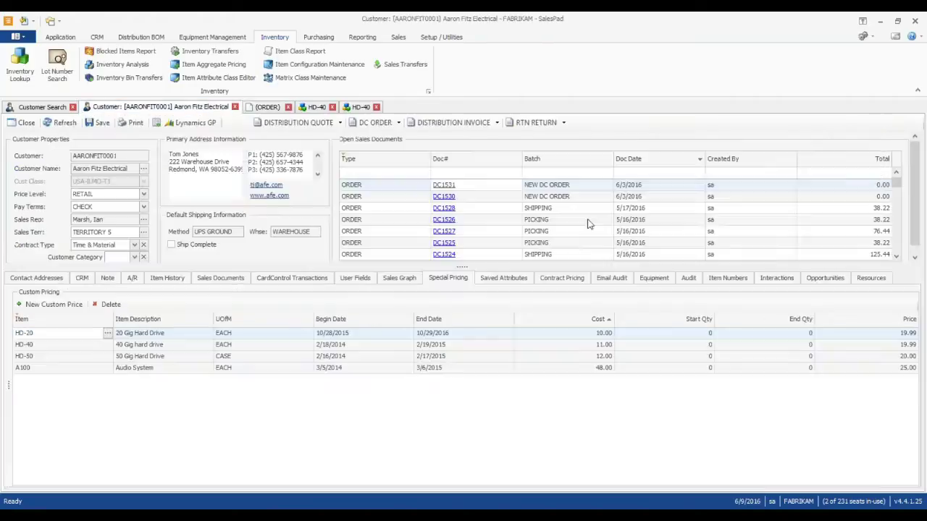
{"action": "left_click", "coordinate": [615, 280]}
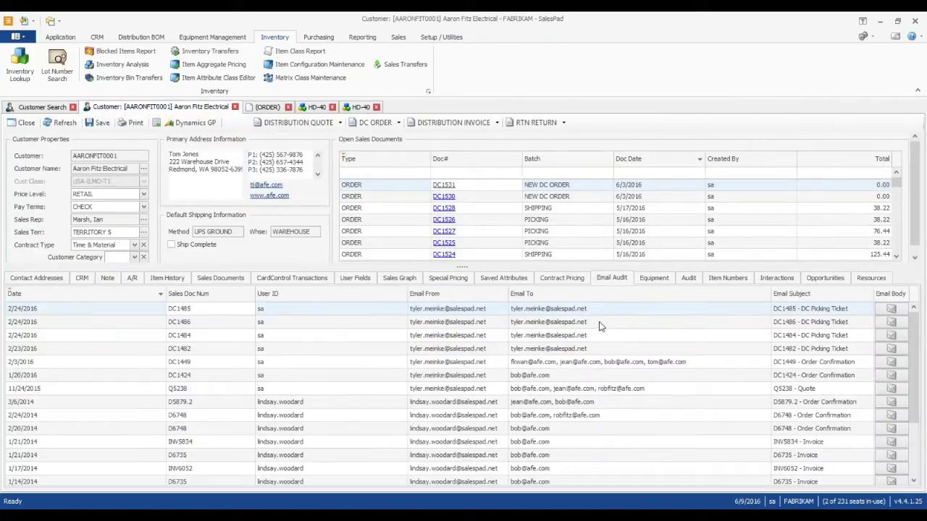
{"action": "left_click", "coordinate": [550, 337]}
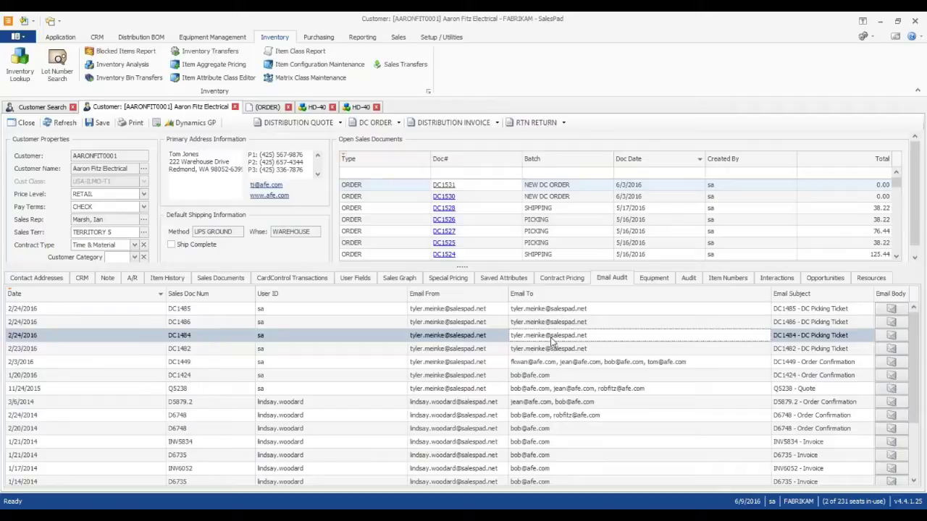
{"action": "left_click", "coordinate": [647, 406]}
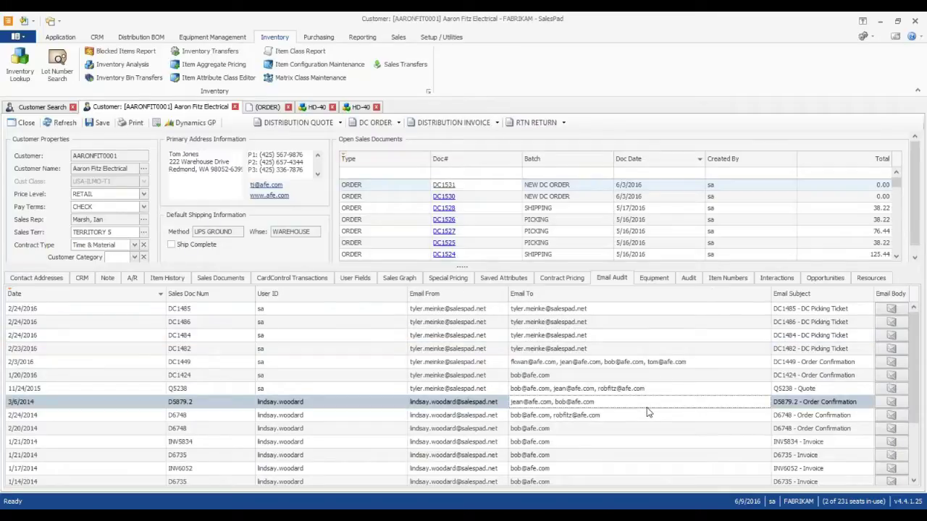
{"action": "scroll", "coordinate": [637, 410], "scroll_direction": "down", "scroll_amount": 2}
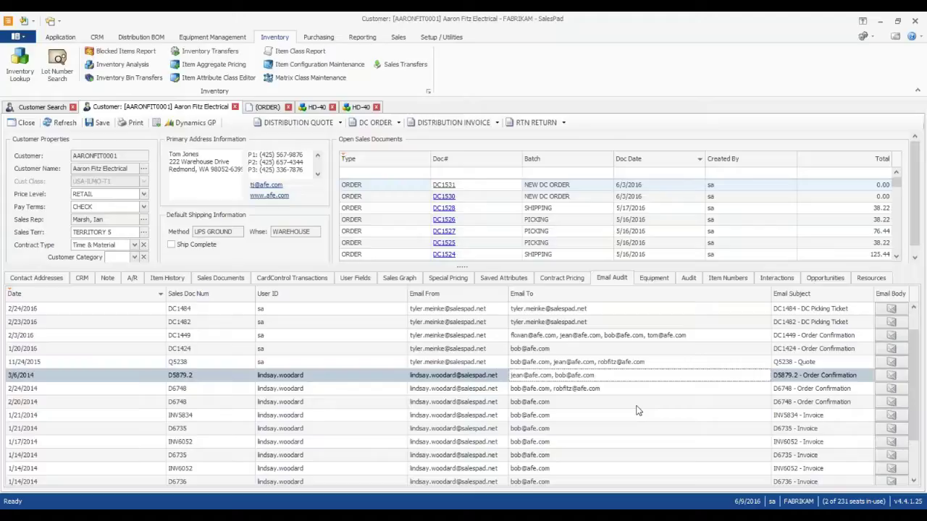
{"action": "scroll", "coordinate": [636, 409], "scroll_direction": "up", "scroll_amount": 2}
{"action": "left_click", "coordinate": [889, 310]}
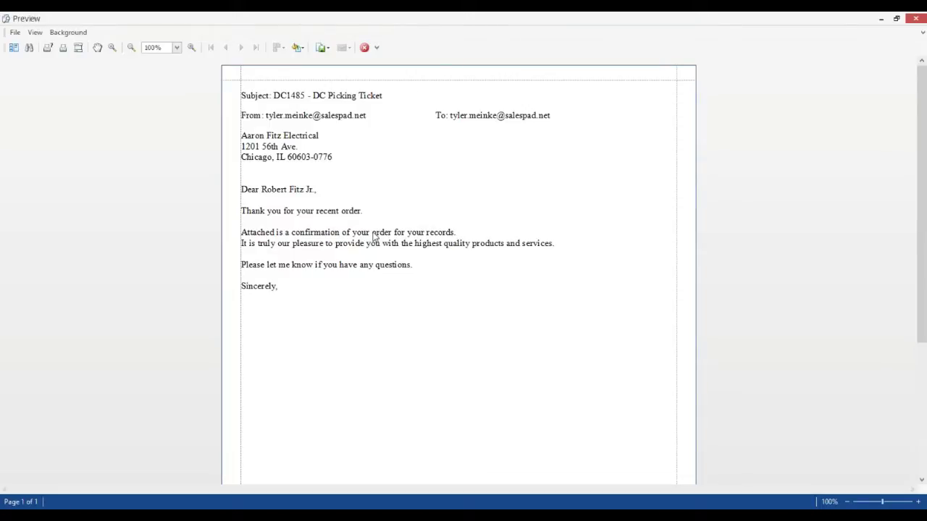
{"action": "left_click", "coordinate": [911, 20]}
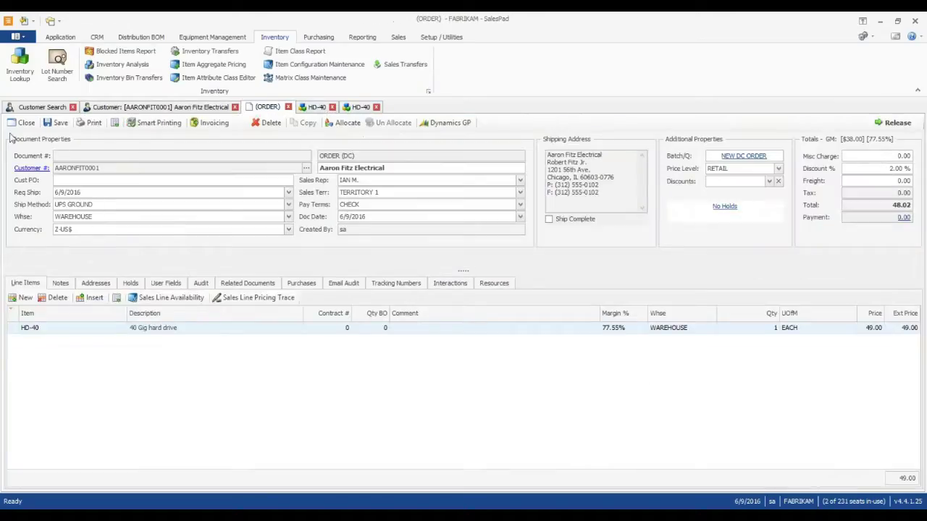
Save the open DC order, preview its Order Confirmation report, and close the preview.
{"action": "left_click", "coordinate": [57, 123]}
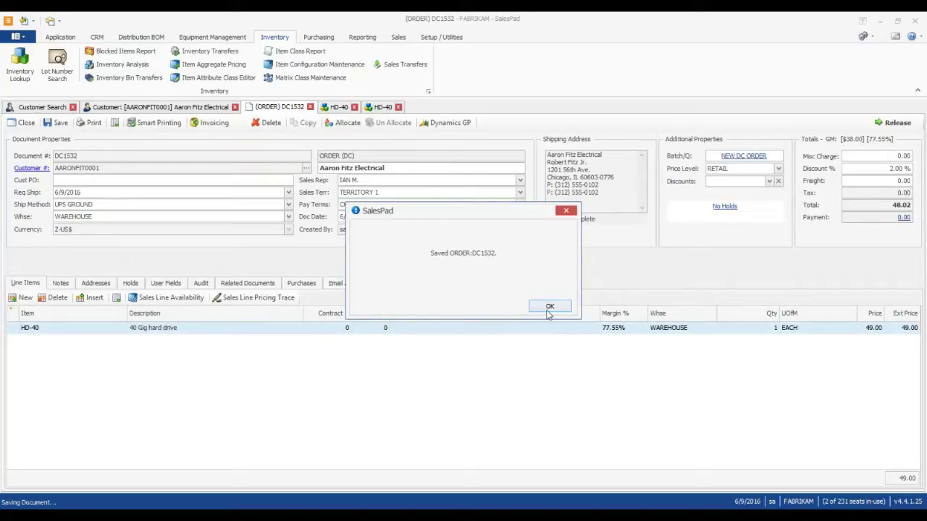
{"action": "left_click", "coordinate": [549, 307]}
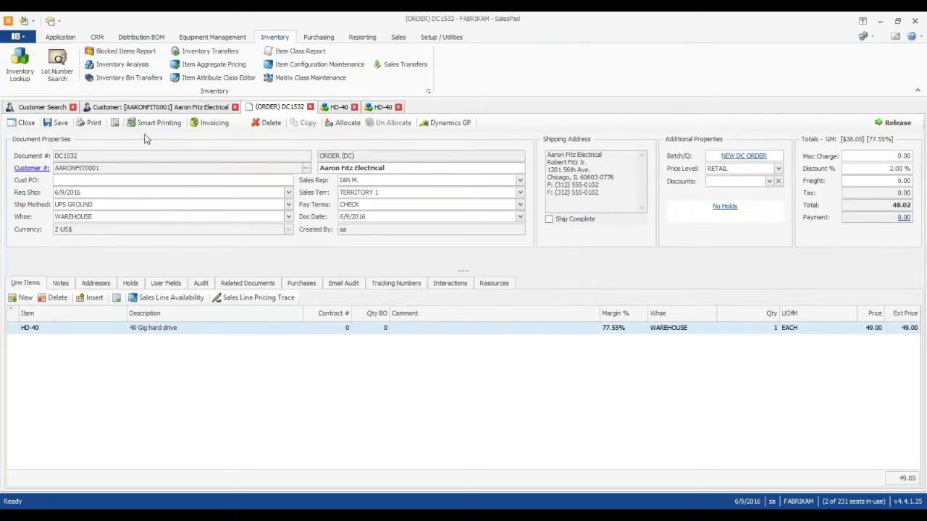
{"action": "left_click", "coordinate": [94, 124]}
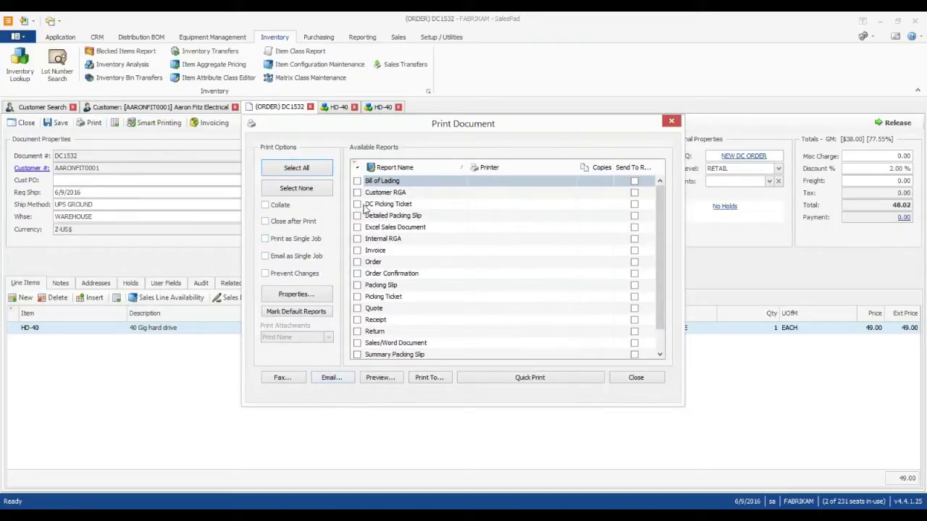
{"action": "left_click", "coordinate": [356, 273]}
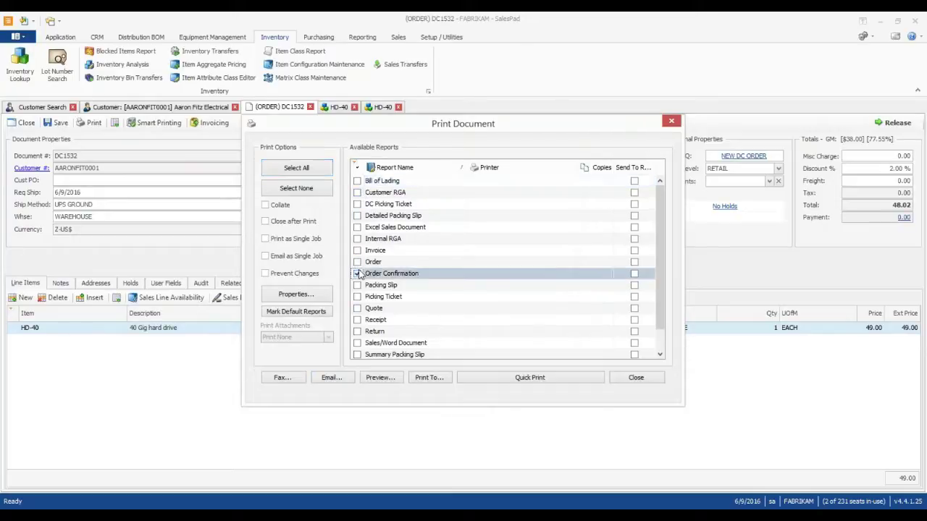
{"action": "left_click", "coordinate": [375, 379]}
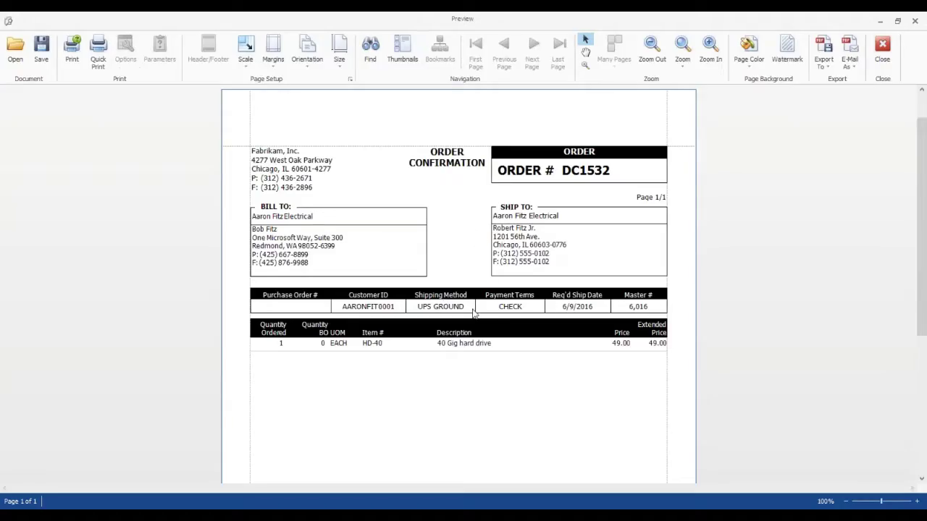
{"action": "scroll", "coordinate": [476, 310], "scroll_direction": "down", "scroll_amount": 1}
{"action": "scroll", "coordinate": [485, 310], "scroll_direction": "down", "scroll_amount": 1}
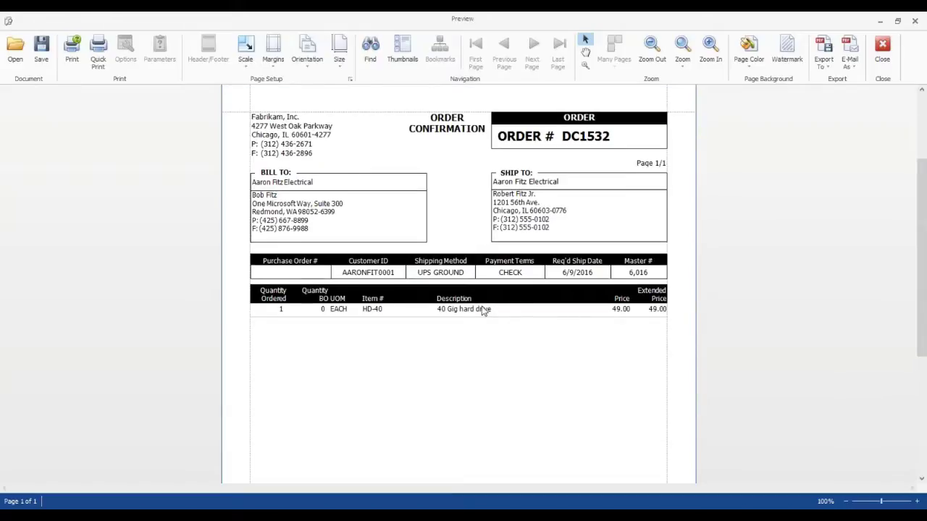
{"action": "scroll", "coordinate": [483, 309], "scroll_direction": "up", "scroll_amount": 2}
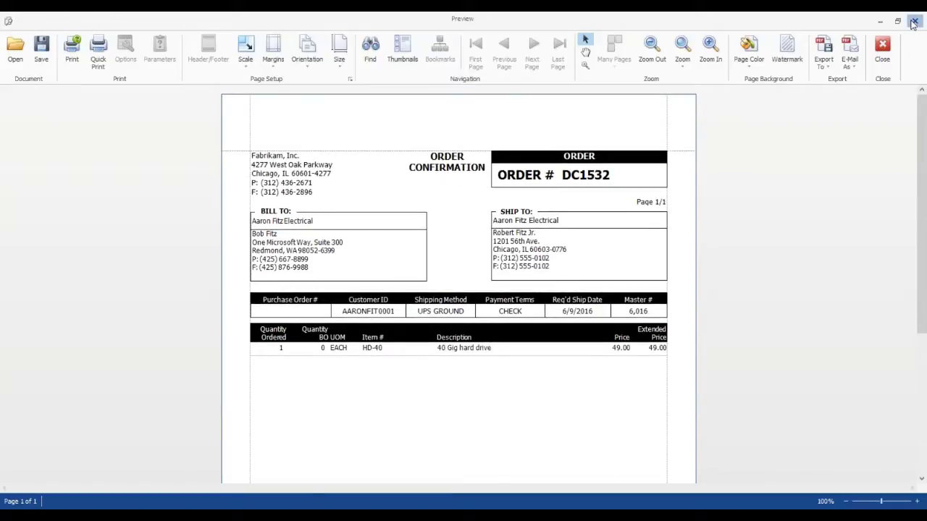
{"action": "left_click", "coordinate": [913, 23]}
Start emailing the Order Confirmation, add two more customer contacts as recipients, and close the email and print windows without sending.
{"action": "left_click", "coordinate": [330, 378]}
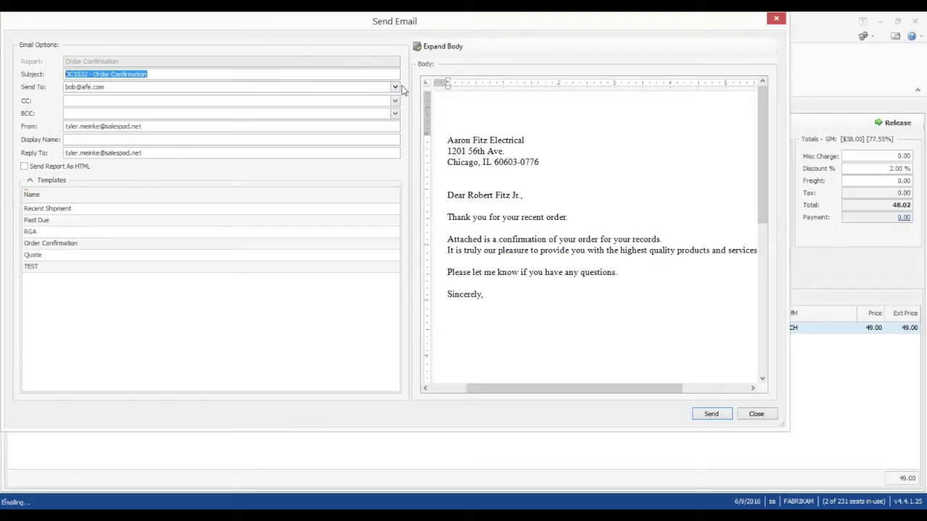
{"action": "left_click", "coordinate": [395, 87]}
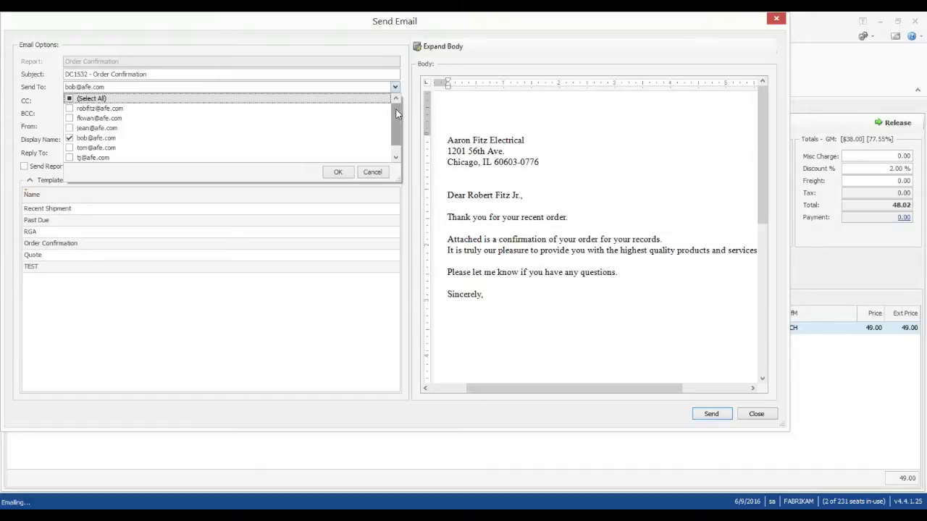
{"action": "left_click", "coordinate": [70, 118]}
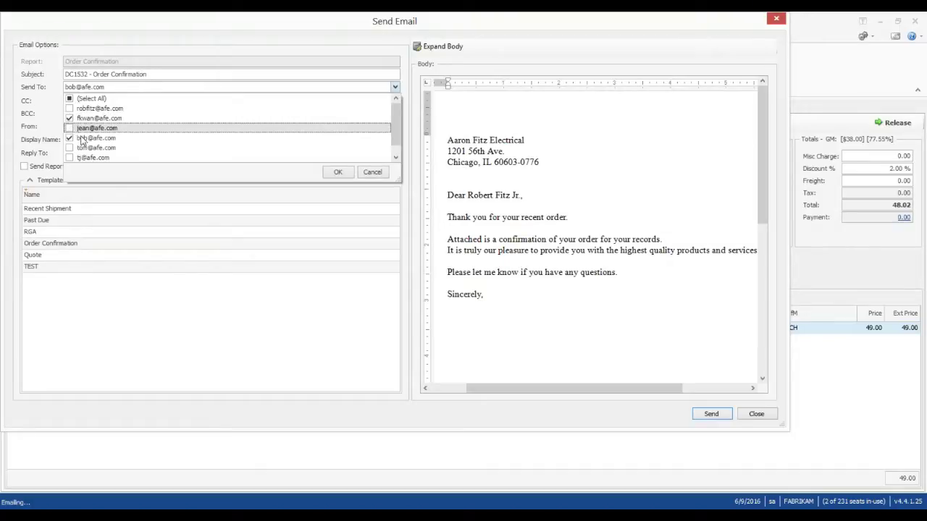
{"action": "left_click", "coordinate": [338, 172]}
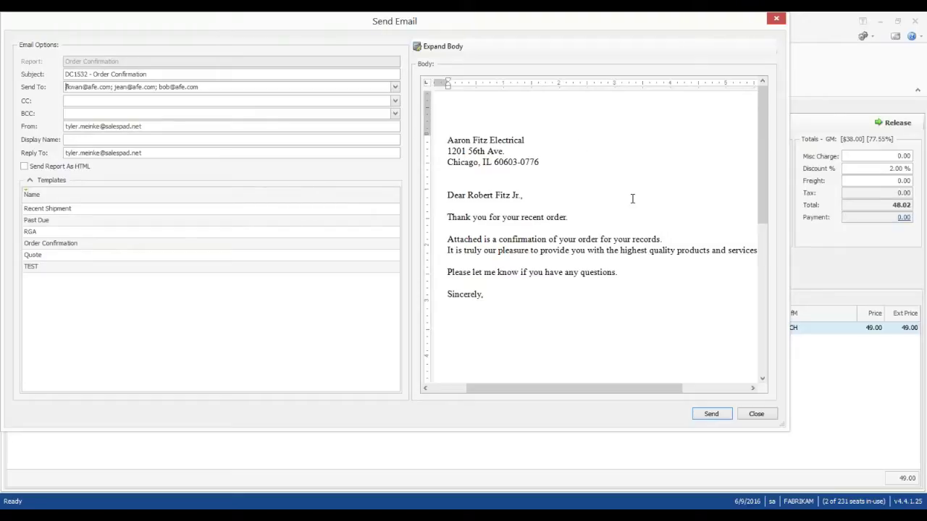
{"action": "left_click", "coordinate": [553, 250]}
{"action": "left_click", "coordinate": [777, 21]}
{"action": "left_click", "coordinate": [666, 122]}
Open Workflow Setup, enlarge the queues area, and examine the DC order's workflow rules.
{"action": "left_click", "coordinate": [446, 37]}
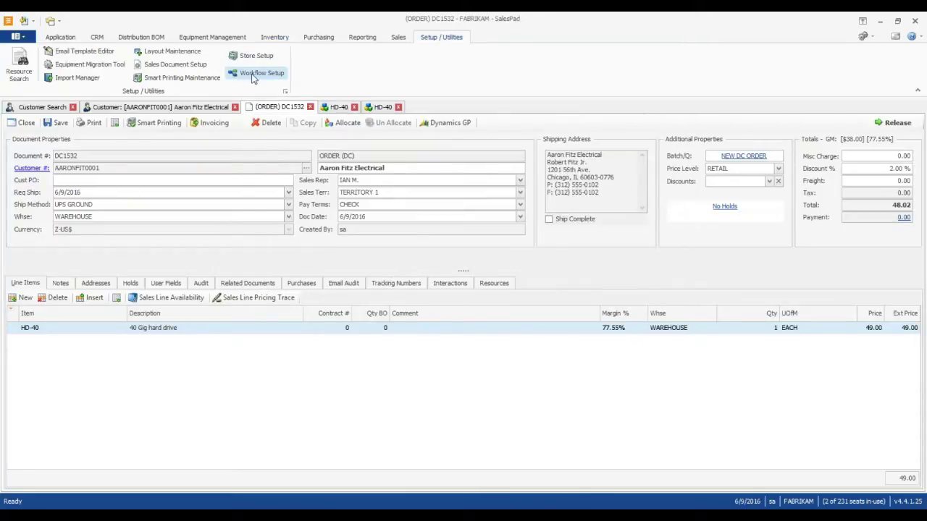
{"action": "left_click", "coordinate": [245, 78]}
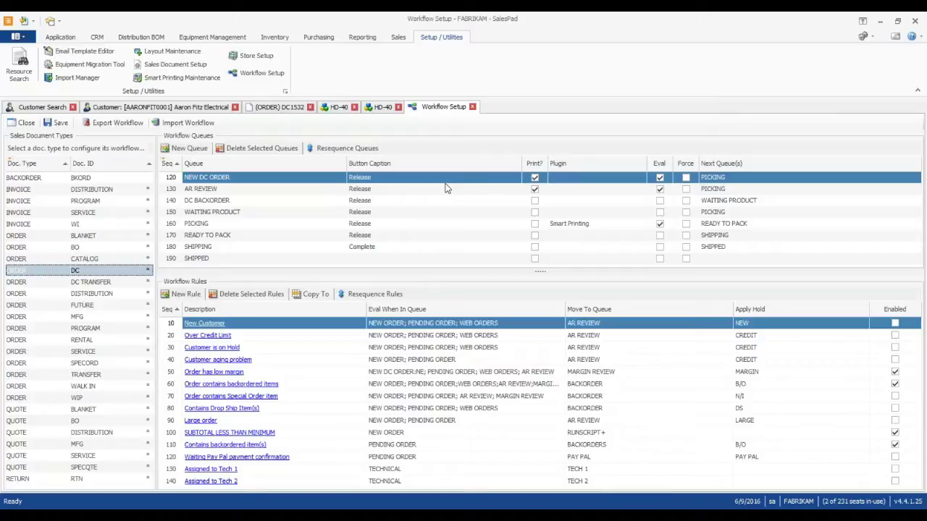
{"action": "left_click_drag", "start_coordinate": [447, 271], "coordinate": [451, 300]}
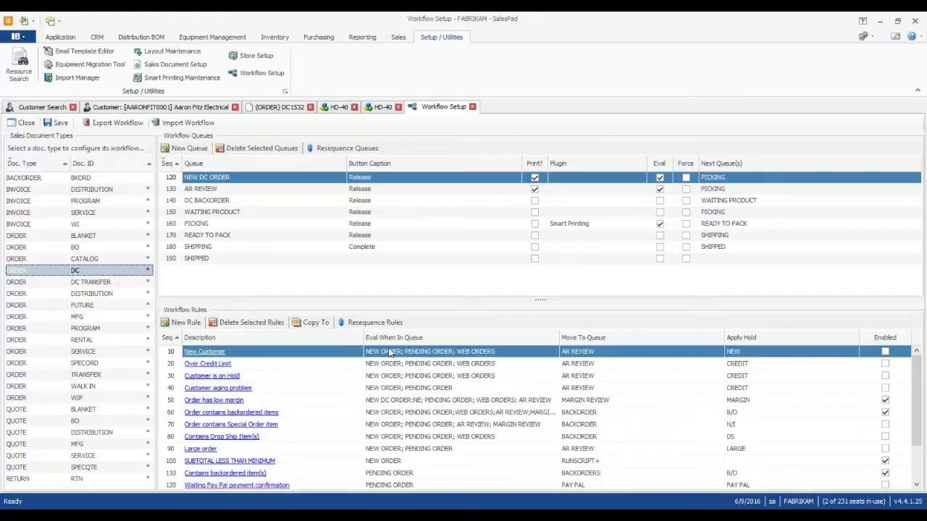
{"action": "left_click", "coordinate": [312, 367]}
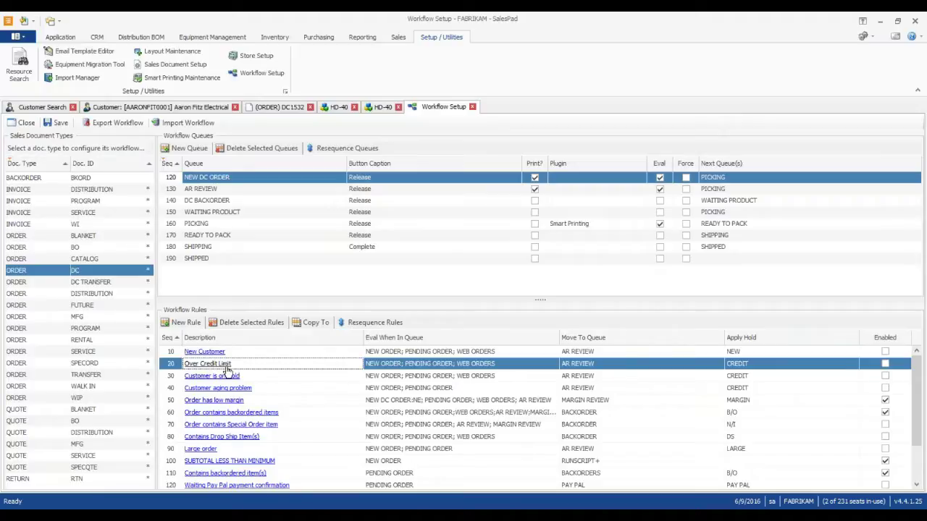
{"action": "left_click", "coordinate": [276, 376]}
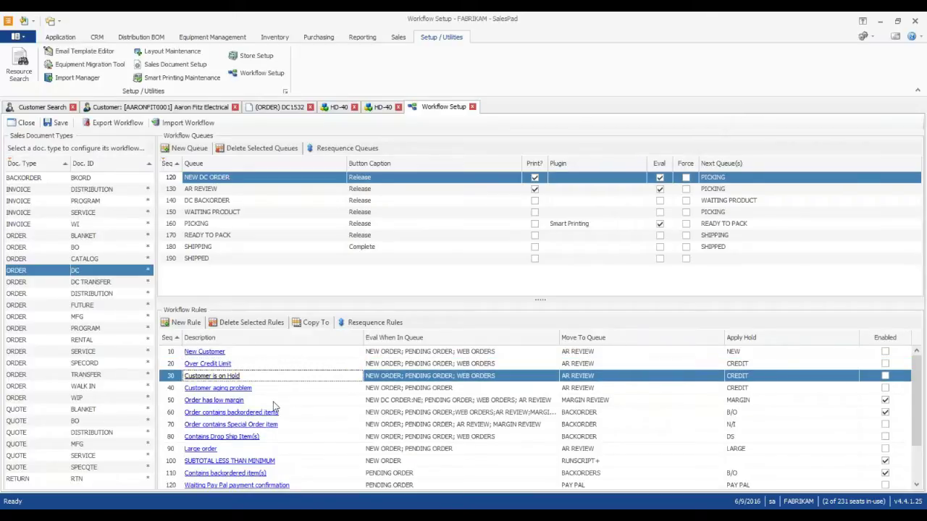
{"action": "left_click", "coordinate": [274, 401]}
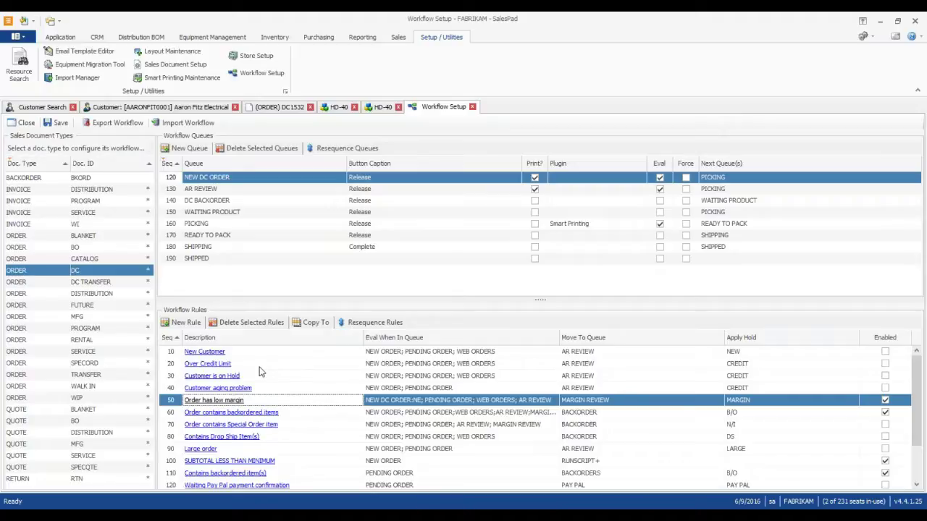
{"action": "left_click", "coordinate": [301, 427]}
{"action": "scroll", "coordinate": [303, 432], "scroll_direction": "down", "scroll_amount": 1}
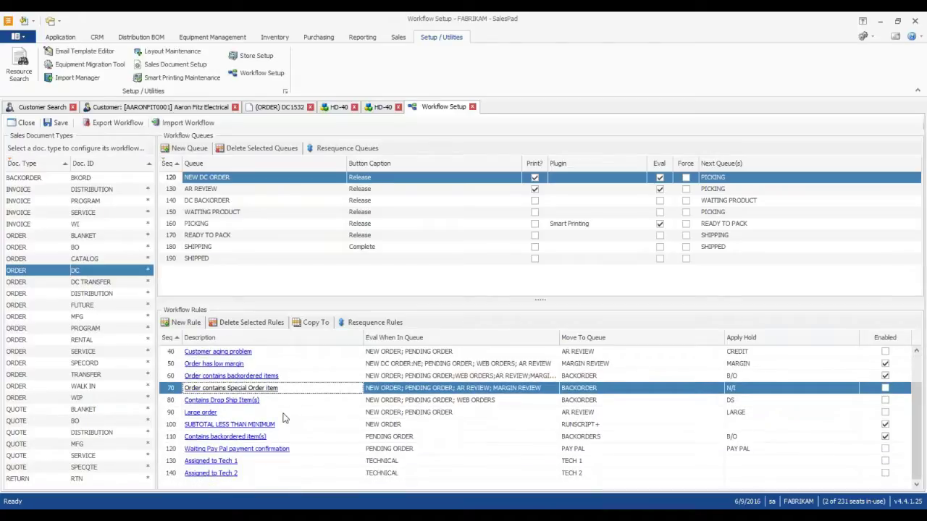
{"action": "scroll", "coordinate": [284, 419], "scroll_direction": "up", "scroll_amount": 1}
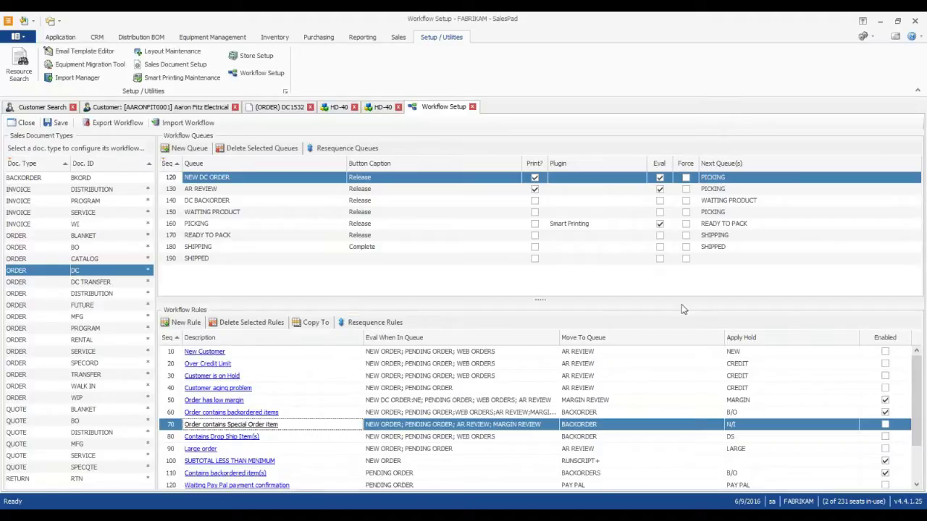
Look at the AR REVIEW and PICKING queues of the DC order workflow and give the workflow rules area more room.
{"action": "left_click", "coordinate": [230, 190]}
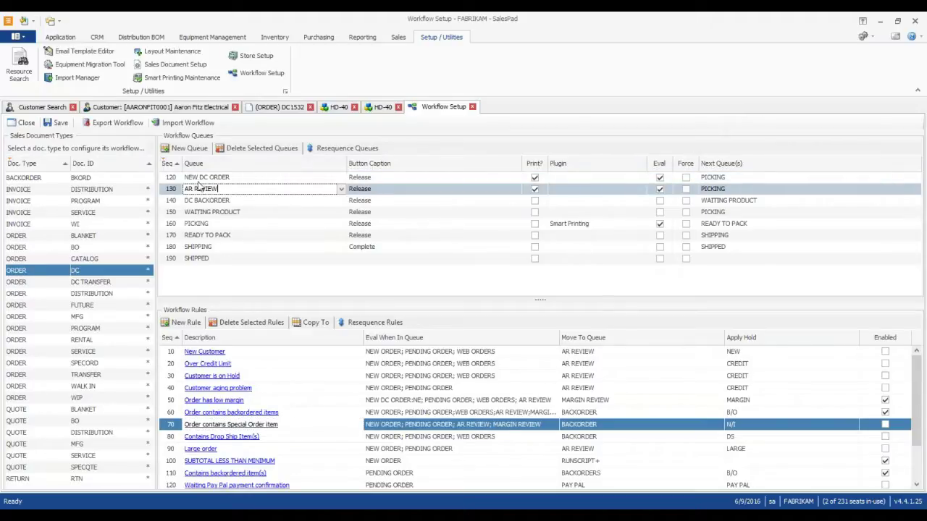
{"action": "left_click", "coordinate": [213, 224]}
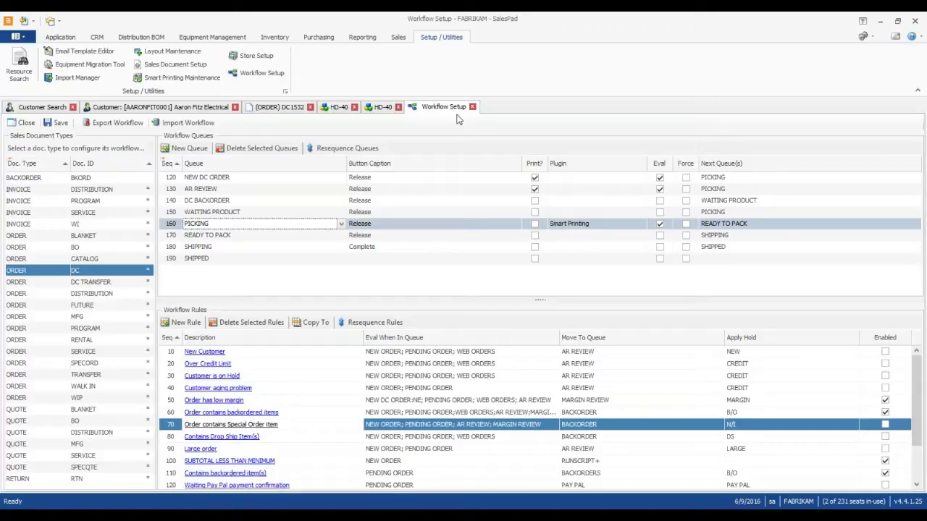
{"action": "scroll", "coordinate": [323, 43], "scroll_direction": "up", "scroll_amount": 1}
{"action": "left_click_drag", "start_coordinate": [540, 299], "coordinate": [540, 285]}
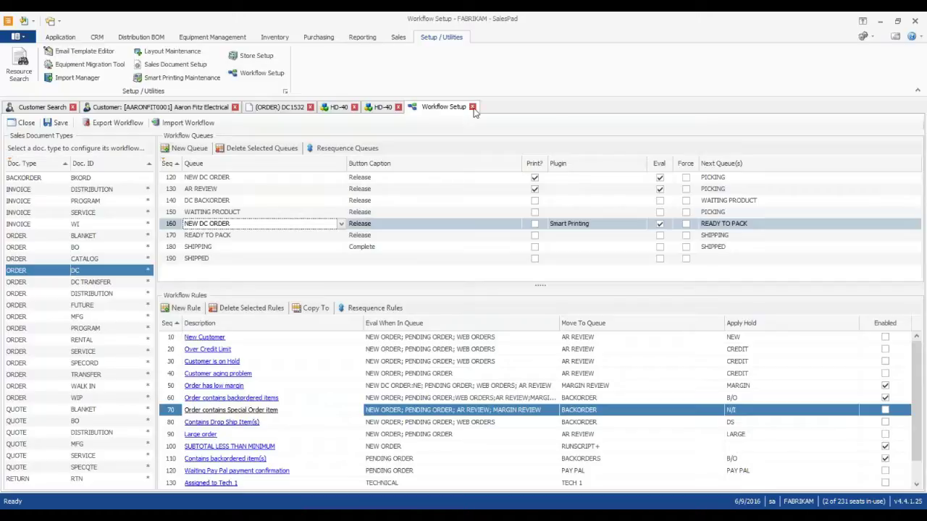
Return to the customer record, show its equipment list, and open the equipment record for serial 00007 of item 100XLG.
{"action": "left_click", "coordinate": [186, 110]}
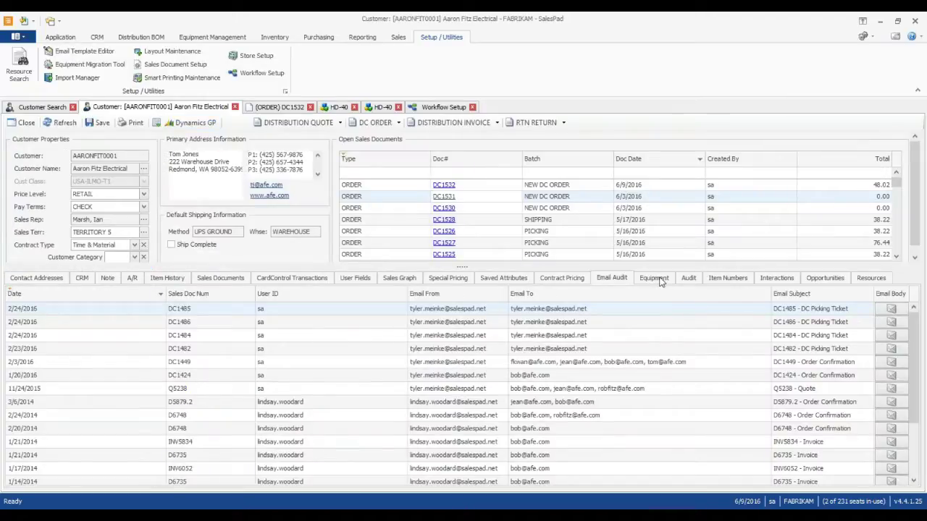
{"action": "left_click", "coordinate": [654, 278]}
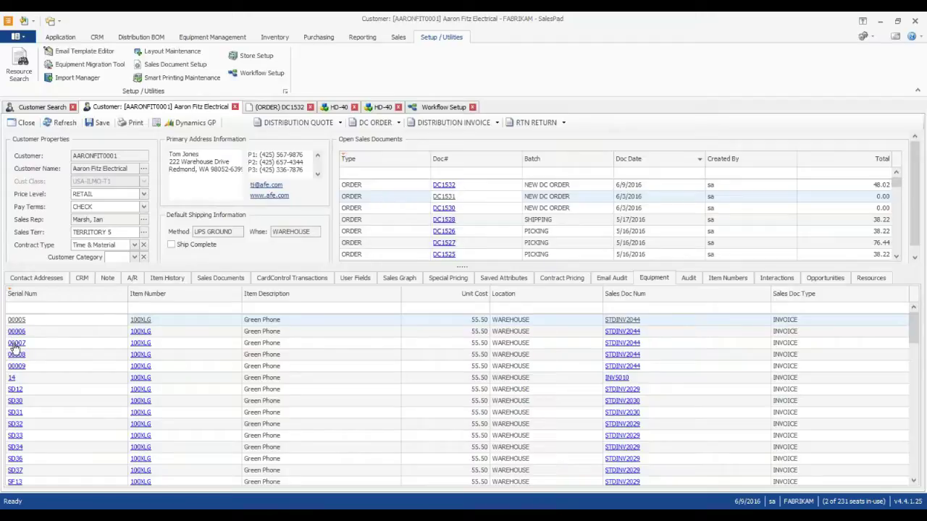
{"action": "left_click", "coordinate": [15, 343]}
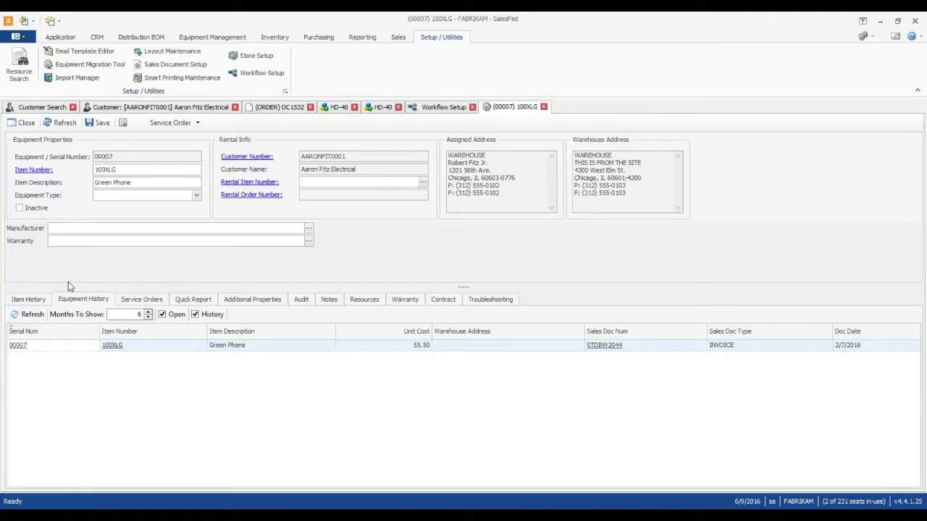
Review the equipment record's service orders, quick report, additional properties, warranty, item history and troubleshooting sections, and close the record.
{"action": "left_click", "coordinate": [155, 300]}
{"action": "left_click", "coordinate": [193, 301]}
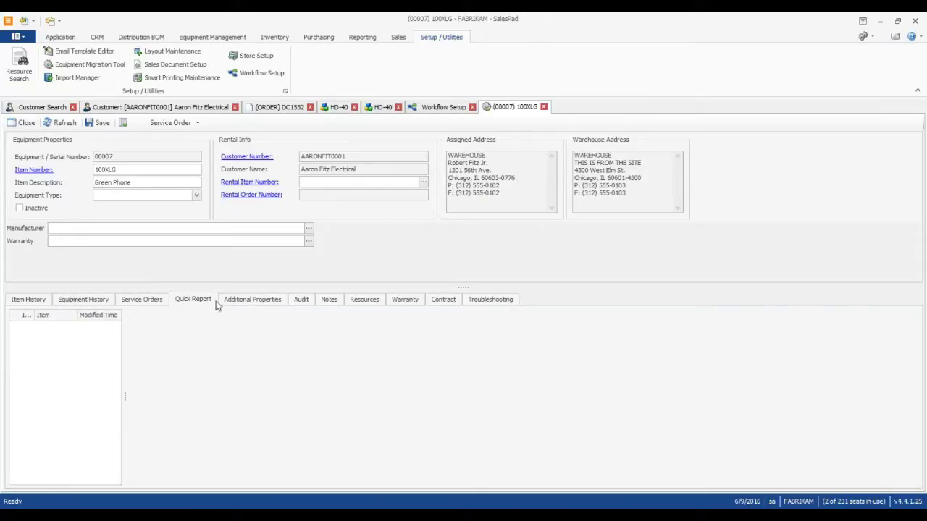
{"action": "left_click", "coordinate": [244, 301]}
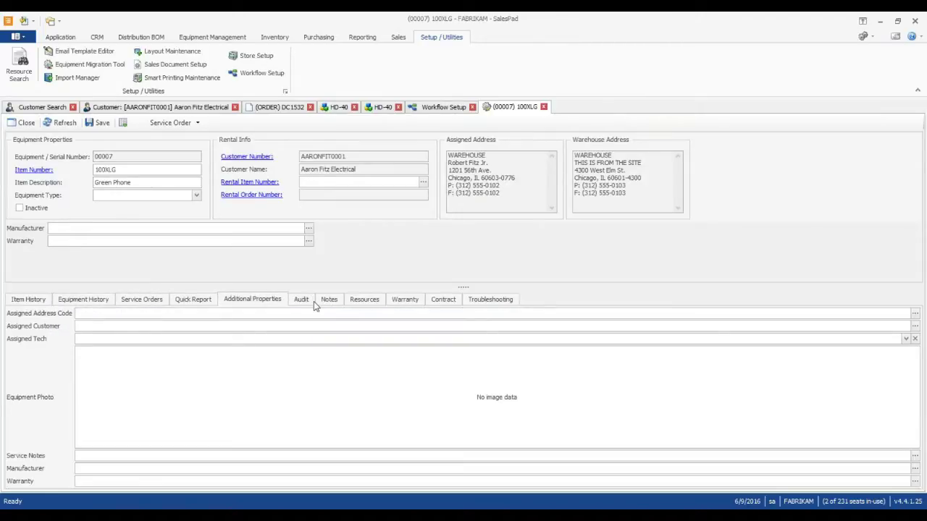
{"action": "left_click", "coordinate": [405, 300]}
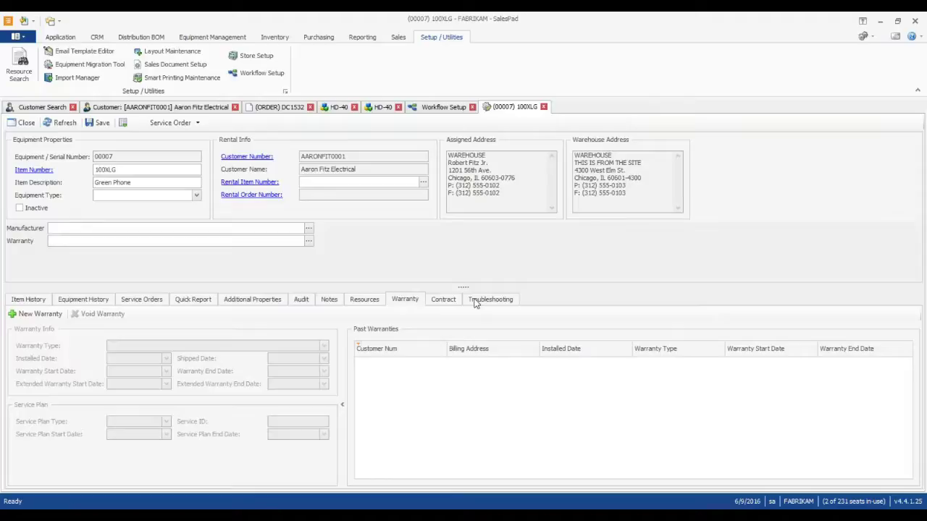
{"action": "left_click", "coordinate": [33, 299]}
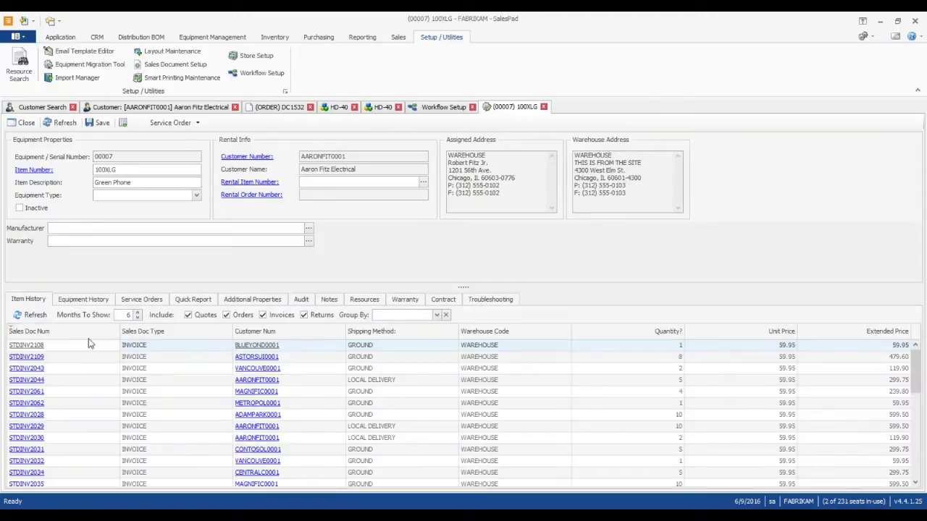
{"action": "left_click", "coordinate": [63, 369]}
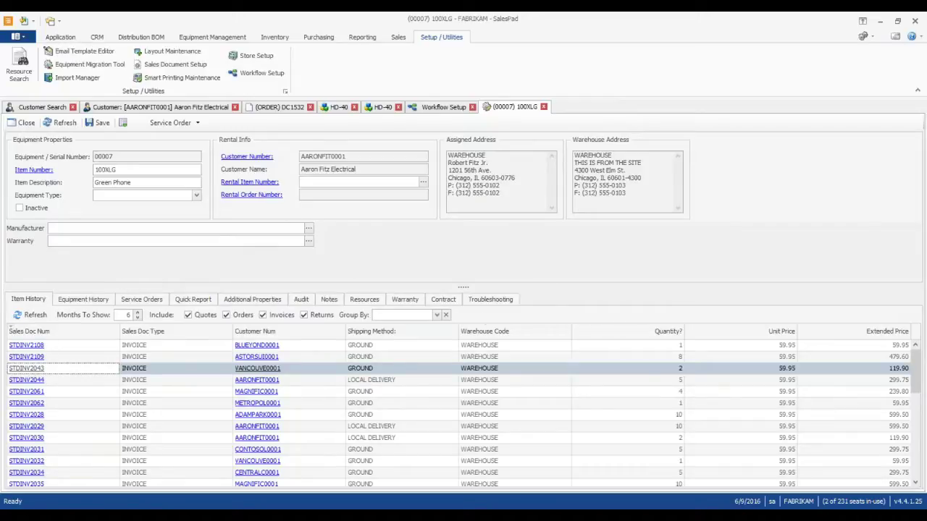
{"action": "left_click", "coordinate": [485, 300]}
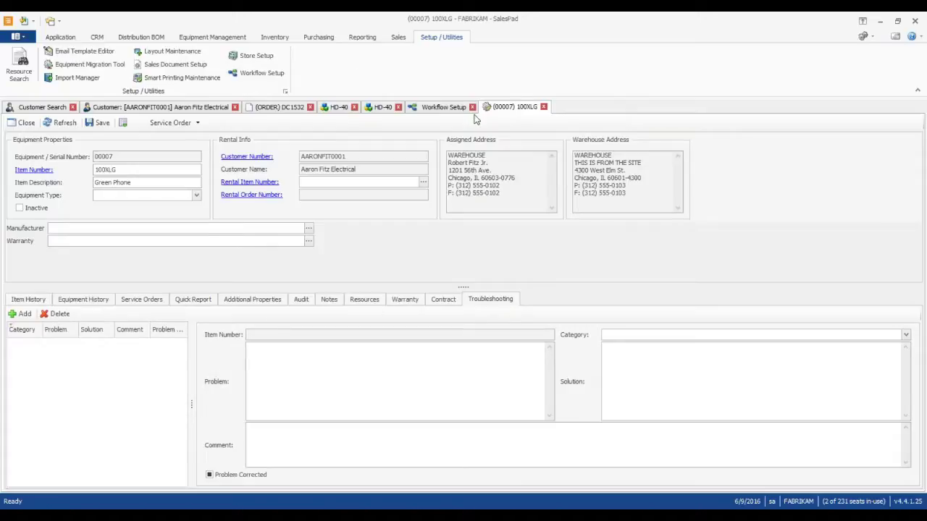
{"action": "left_click", "coordinate": [543, 106]}
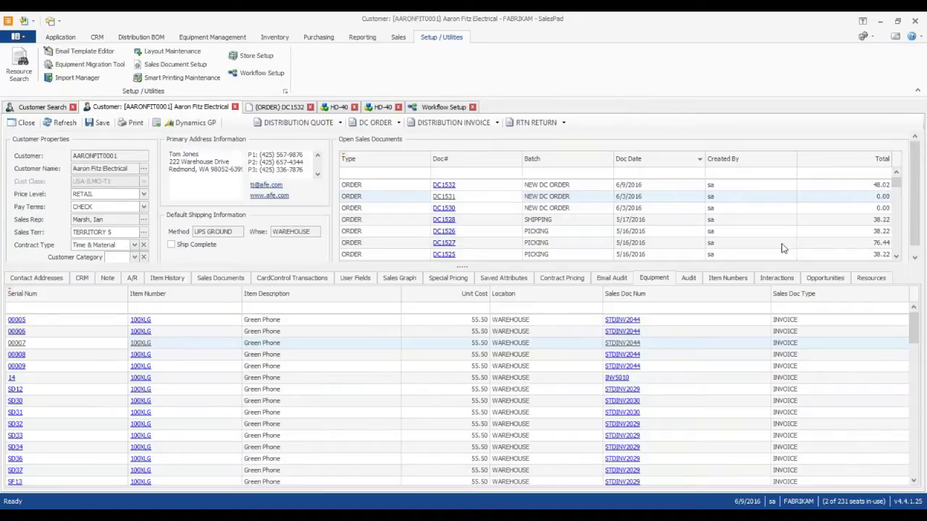
Show the customer's audit log, change the payment terms to 3% 15TH/NET 30, and save the customer record.
{"action": "left_click", "coordinate": [688, 279]}
{"action": "left_click", "coordinate": [490, 358]}
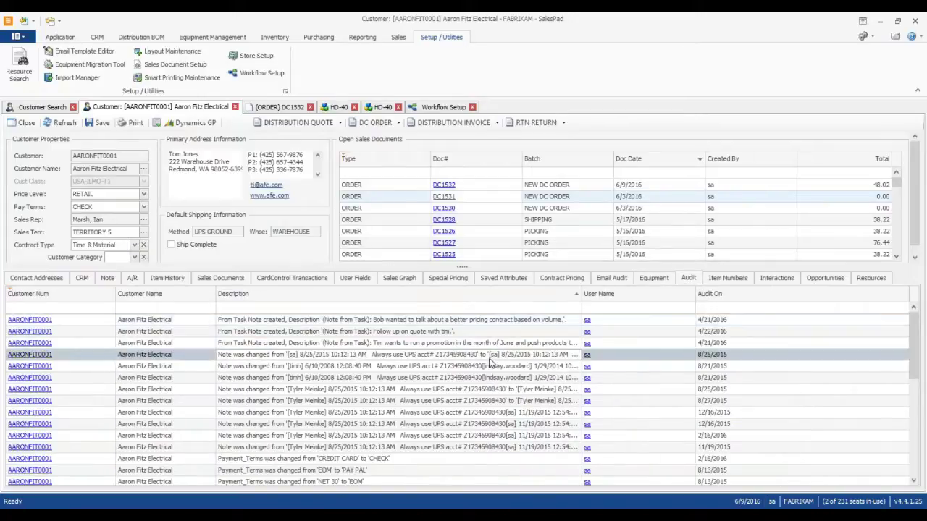
{"action": "left_click", "coordinate": [143, 207]}
{"action": "left_click", "coordinate": [132, 245]}
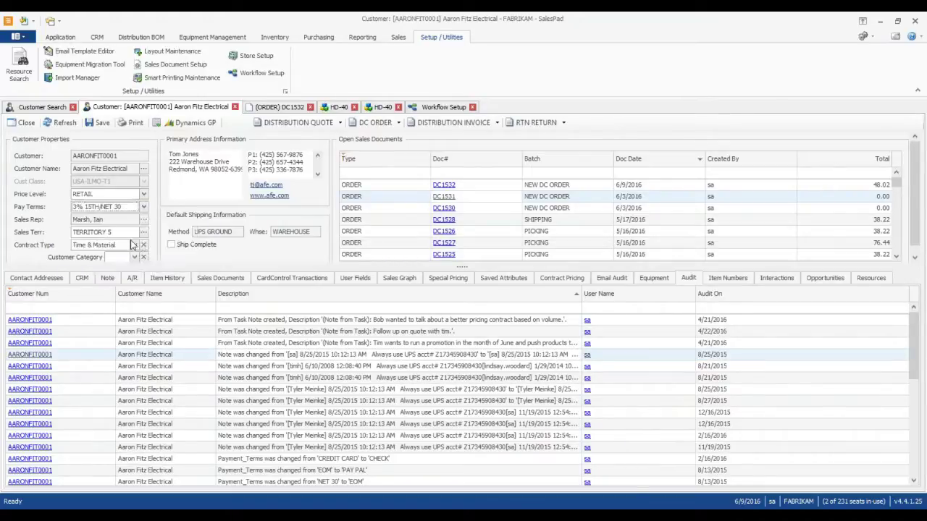
{"action": "left_click", "coordinate": [102, 123]}
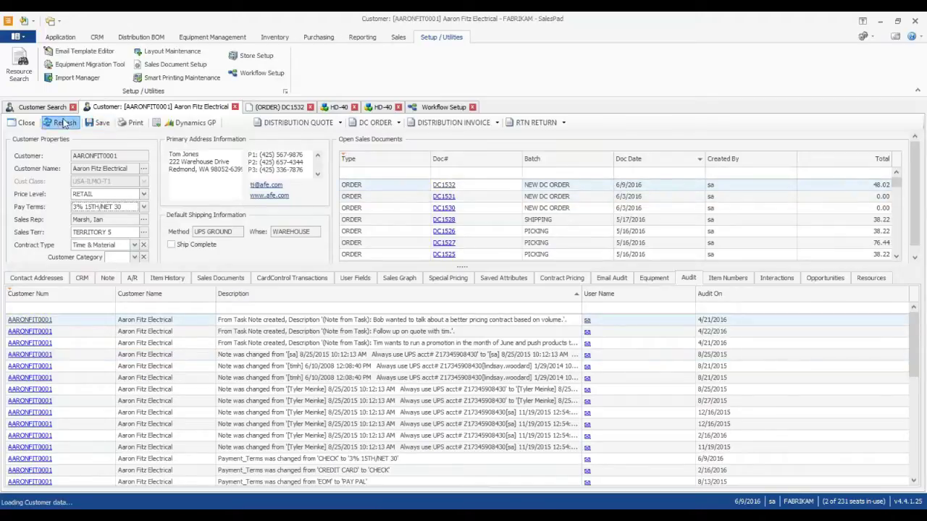
Look through the customer's audit entries for the payment terms change and enlarge the upper area of the record.
{"action": "left_click", "coordinate": [506, 322]}
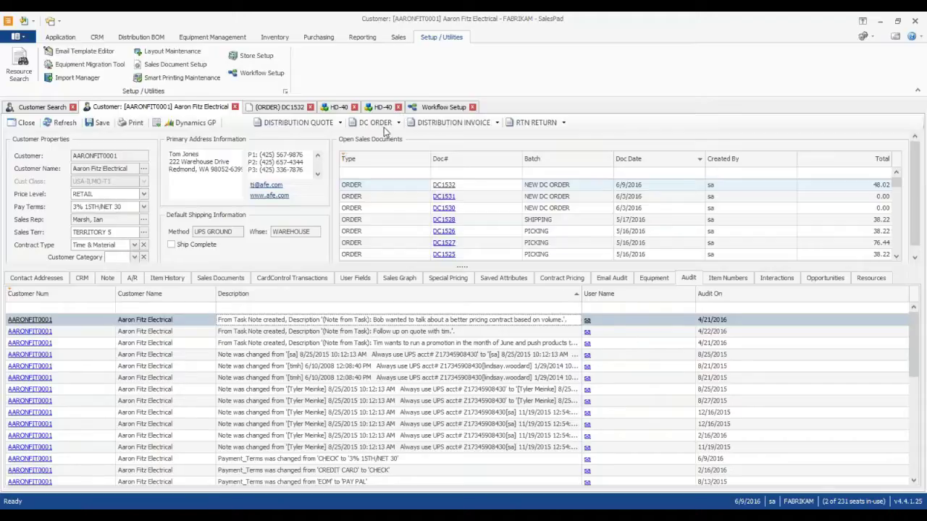
{"action": "scroll", "coordinate": [405, 403], "scroll_direction": "down", "scroll_amount": 5}
{"action": "scroll", "coordinate": [405, 404], "scroll_direction": "down", "scroll_amount": 2}
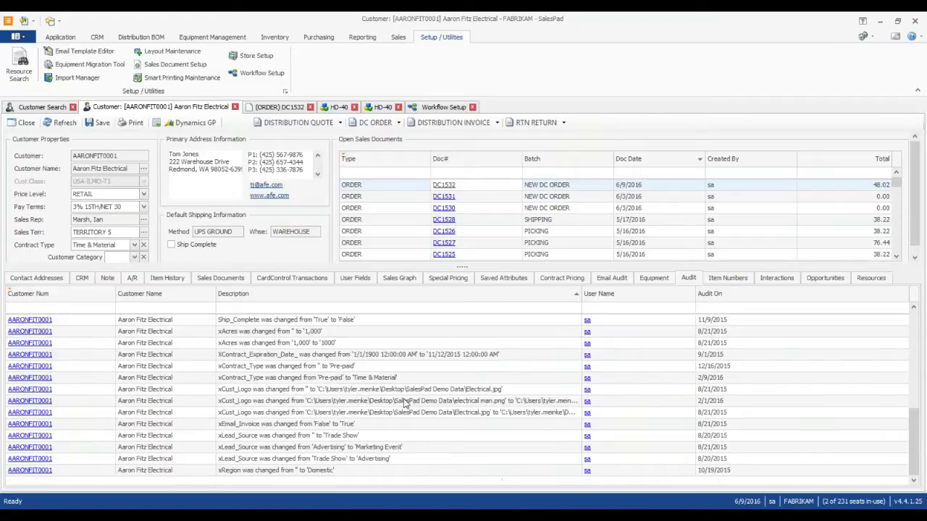
{"action": "scroll", "coordinate": [405, 403], "scroll_direction": "up", "scroll_amount": 5}
{"action": "left_click_drag", "start_coordinate": [380, 265], "coordinate": [383, 293]}
{"action": "left_click_drag", "start_coordinate": [311, 294], "coordinate": [313, 298]}
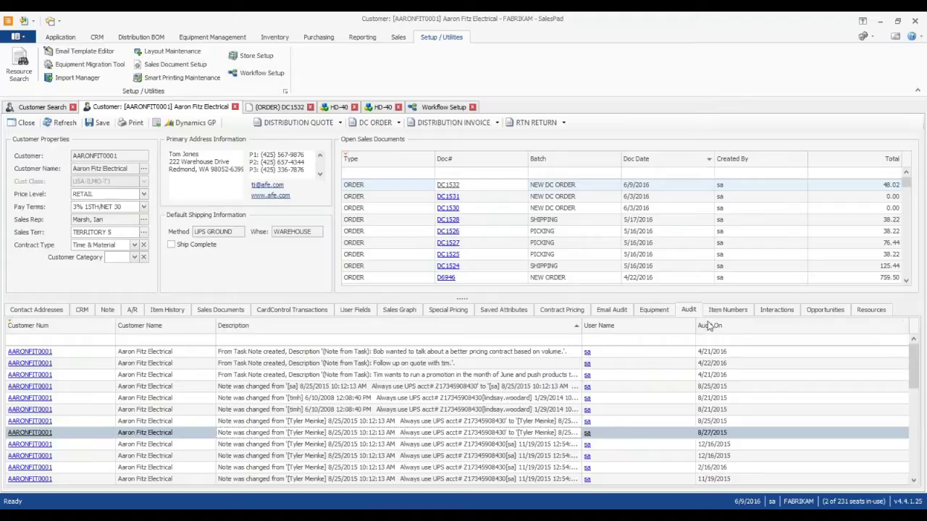
Review the customer's item numbers, interactions, opportunities and resources, and open the file selection for a new resource without choosing a file.
{"action": "left_click", "coordinate": [730, 310]}
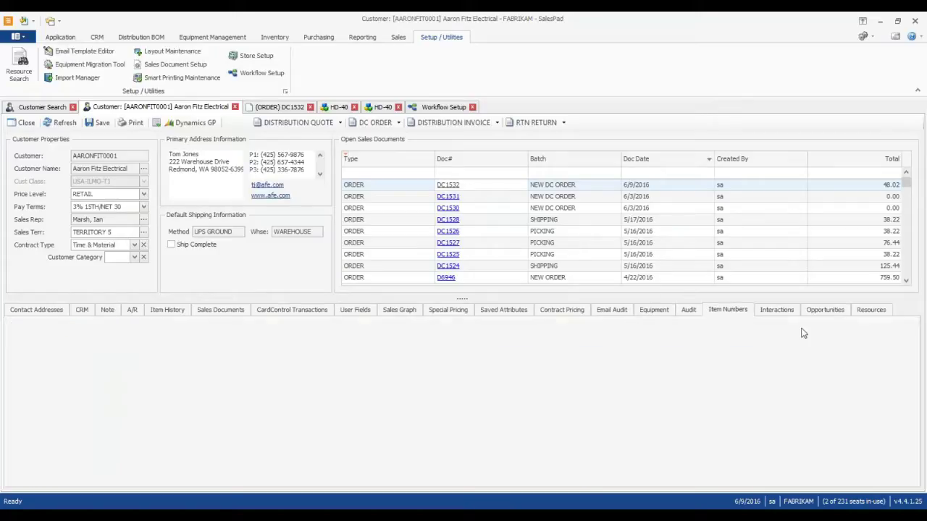
{"action": "left_click", "coordinate": [776, 310]}
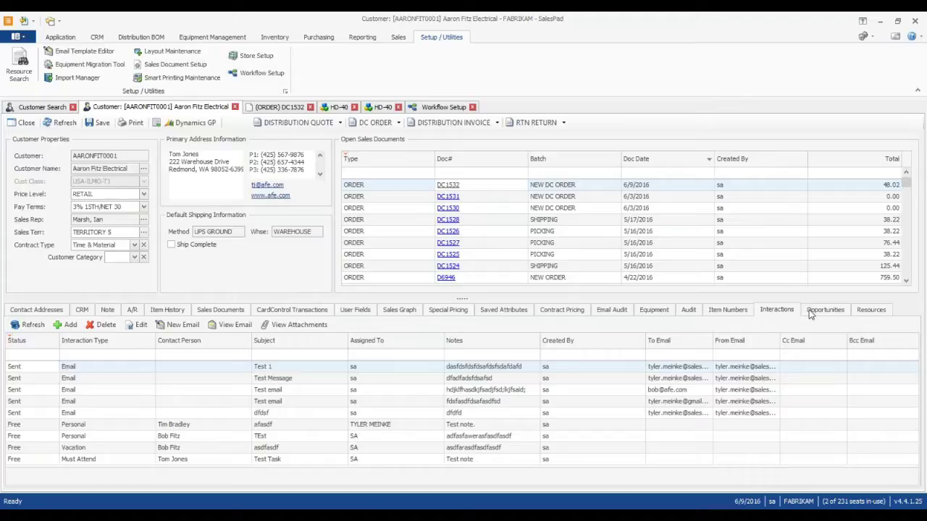
{"action": "left_click", "coordinate": [823, 311]}
{"action": "left_click", "coordinate": [872, 312]}
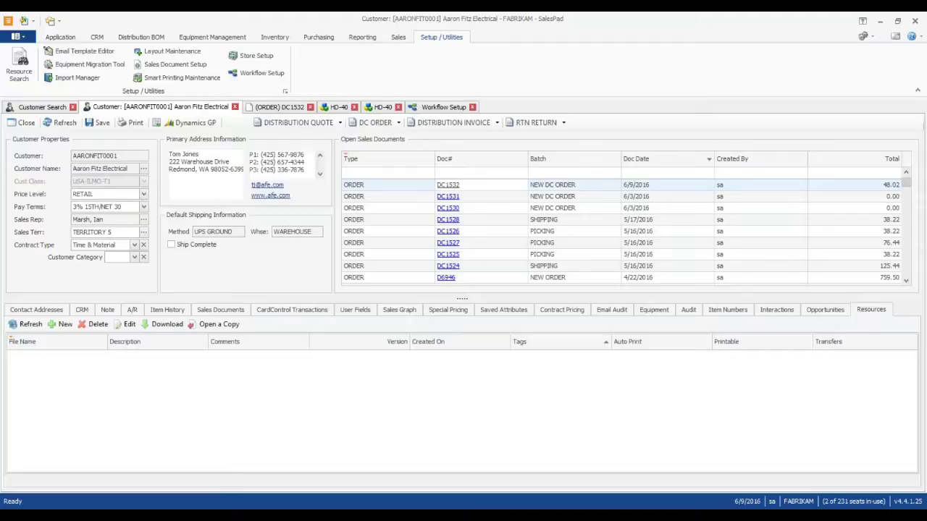
{"action": "left_click_drag", "start_coordinate": [358, 299], "coordinate": [356, 284]}
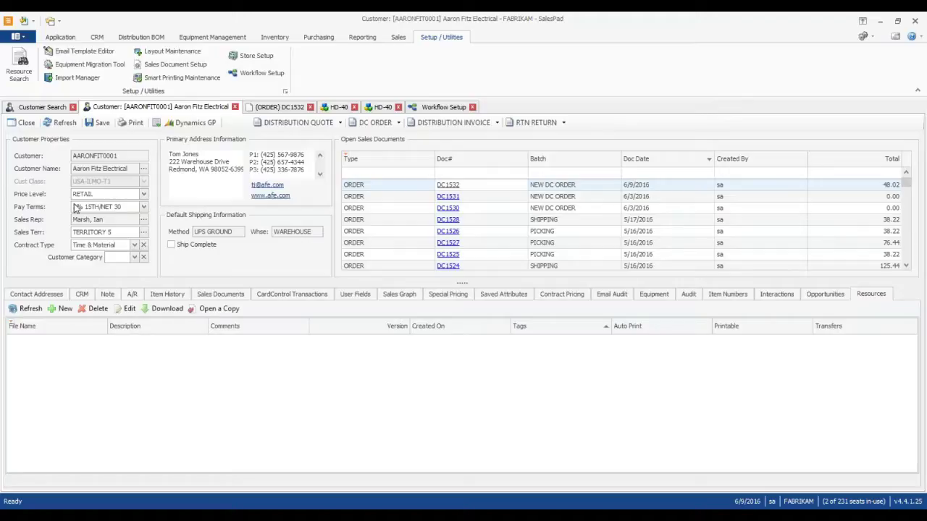
{"action": "left_click", "coordinate": [61, 308]}
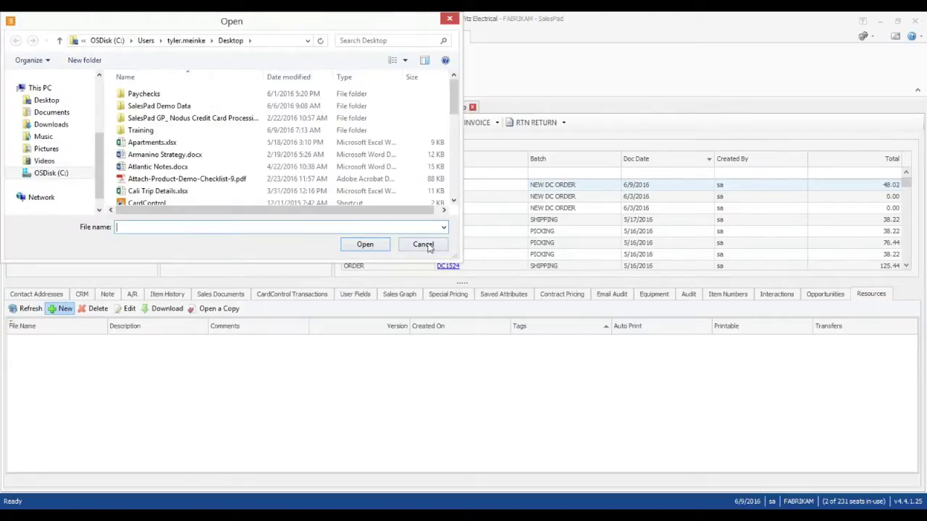
{"action": "left_click", "coordinate": [426, 244]}
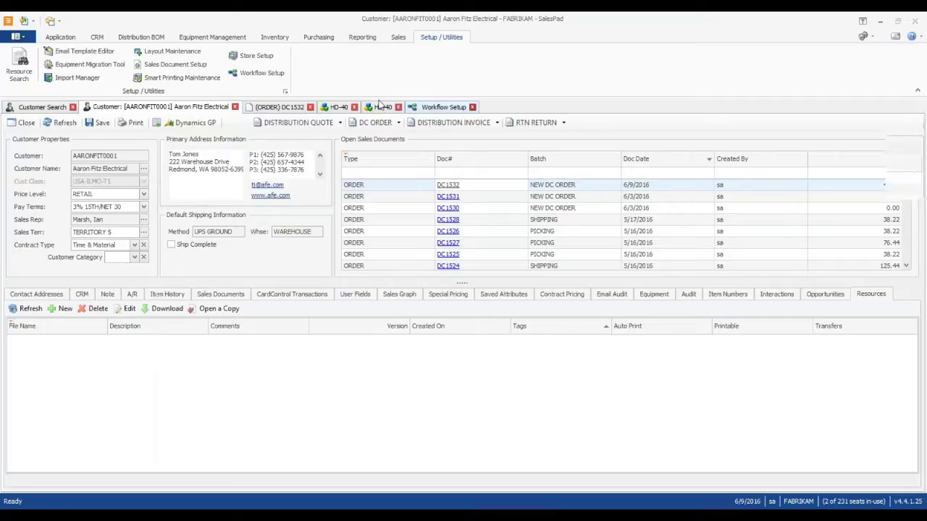
Close Workflow Setup and both HD-40 item windows, and return to the customer record.
{"action": "left_click", "coordinate": [472, 107]}
{"action": "left_click", "coordinate": [503, 307]}
{"action": "left_click", "coordinate": [398, 108]}
{"action": "left_click", "coordinate": [354, 107]}
{"action": "left_click", "coordinate": [302, 111]}
{"action": "left_click", "coordinate": [222, 108]}
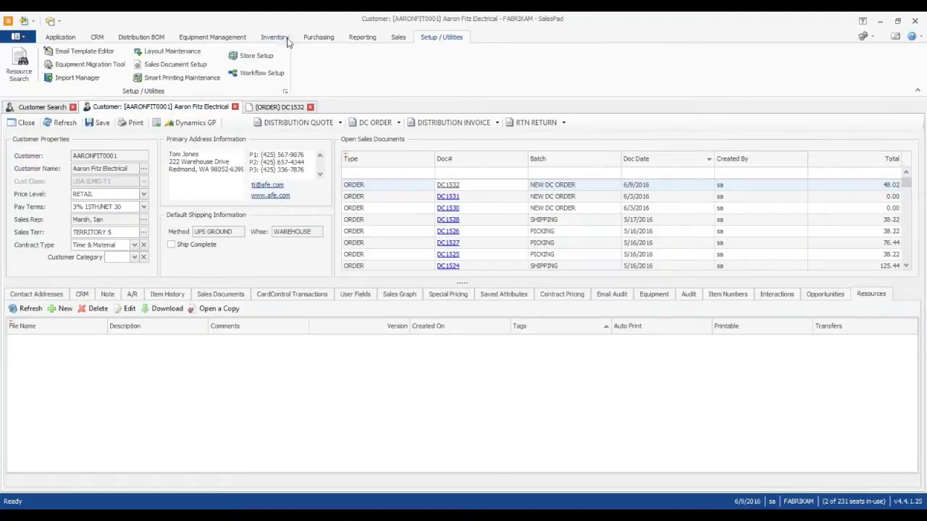
Open Inventory Lookup, remove the item number filter for hd-40, and search for all inventory items.
{"action": "left_click", "coordinate": [279, 39]}
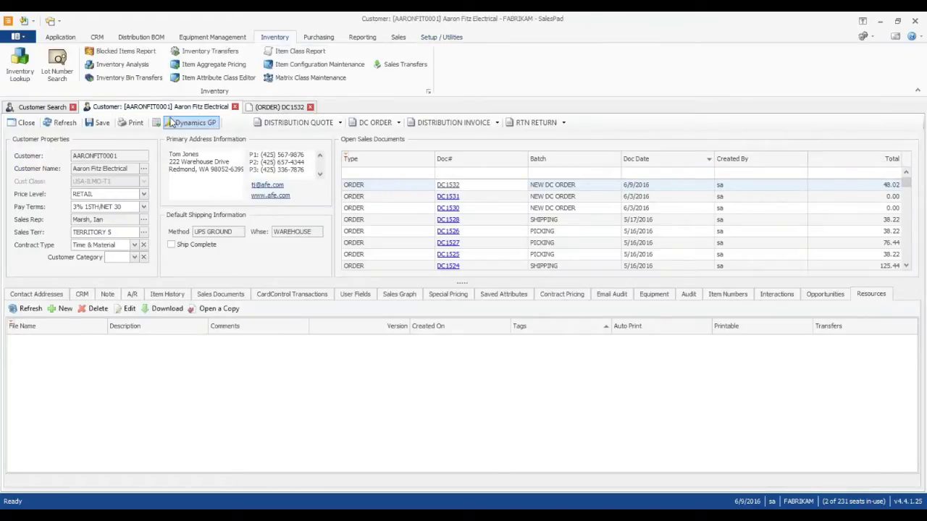
{"action": "left_click", "coordinate": [20, 64]}
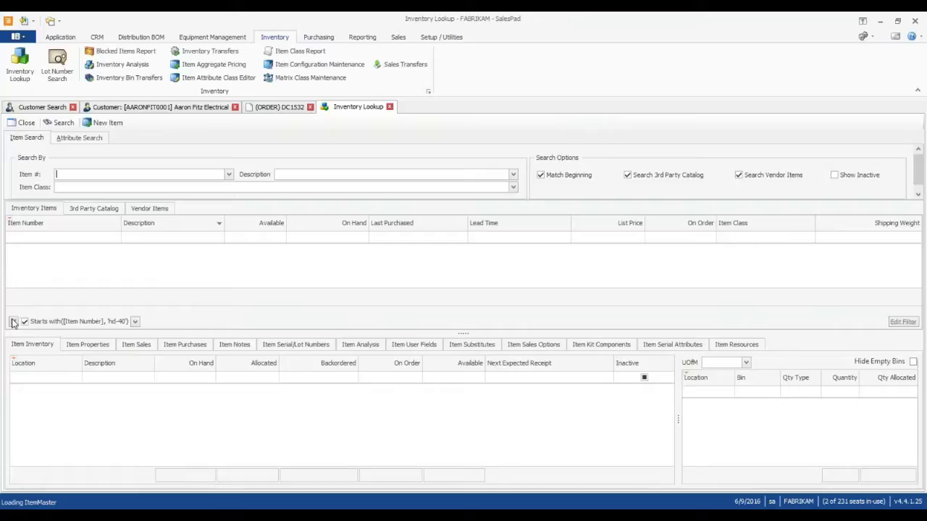
{"action": "left_click", "coordinate": [119, 173]}
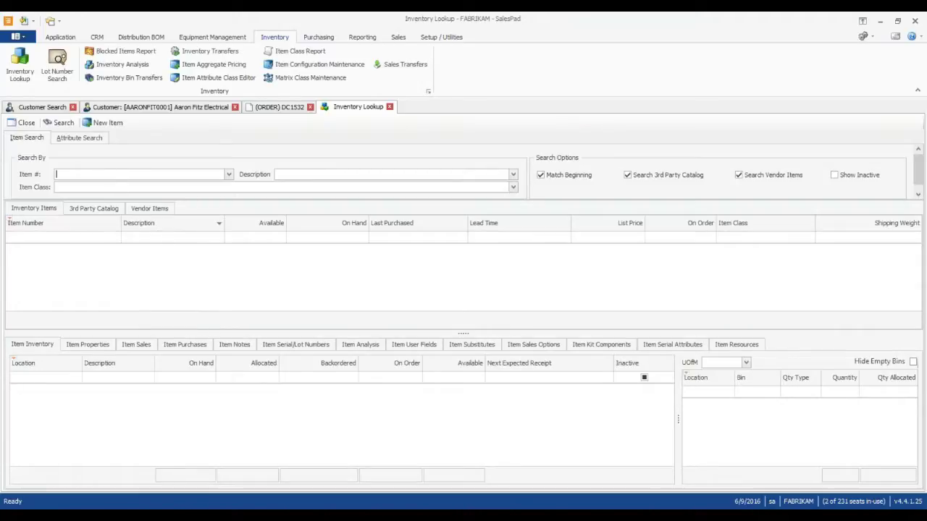
{"action": "key", "text": "Return"}
{"action": "key", "text": "Return"}
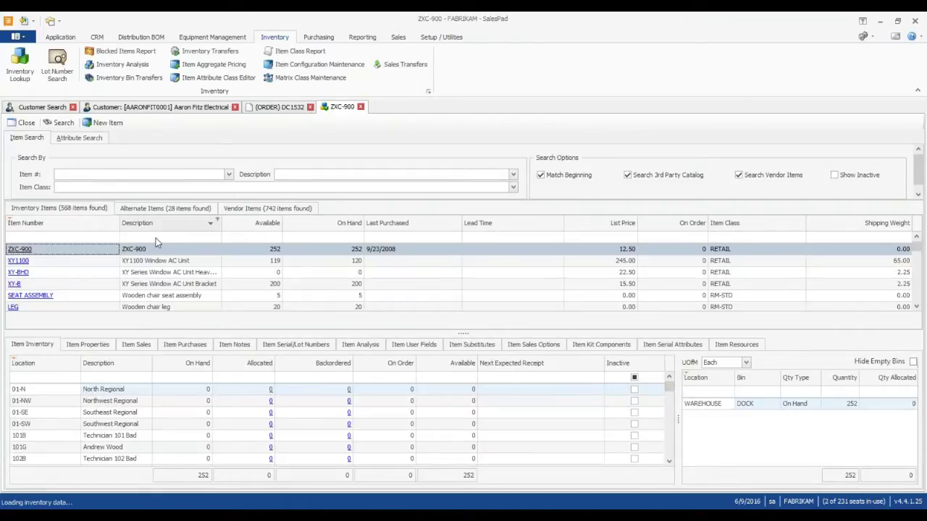
Filter the inventory items to descriptions starting with "w" and select the wooden chair leg.
{"action": "left_click", "coordinate": [155, 237]}
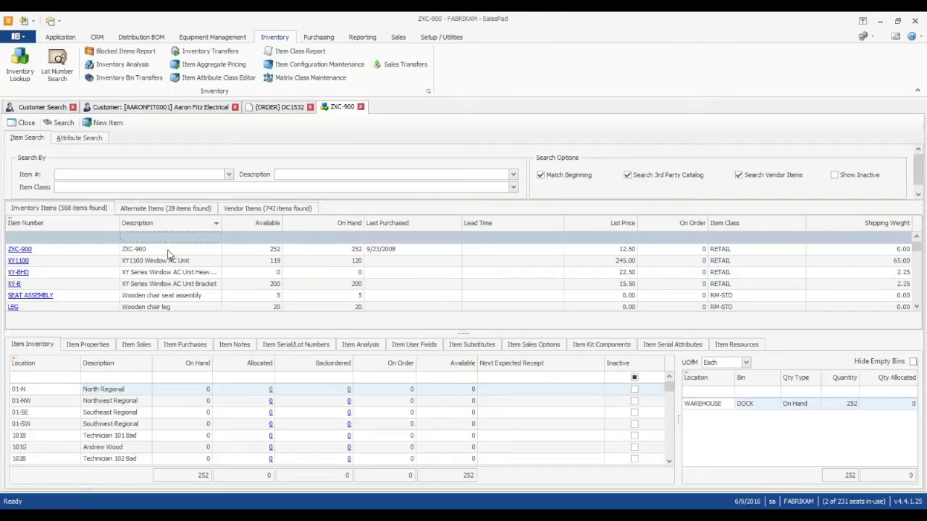
{"action": "type", "text": "w"}
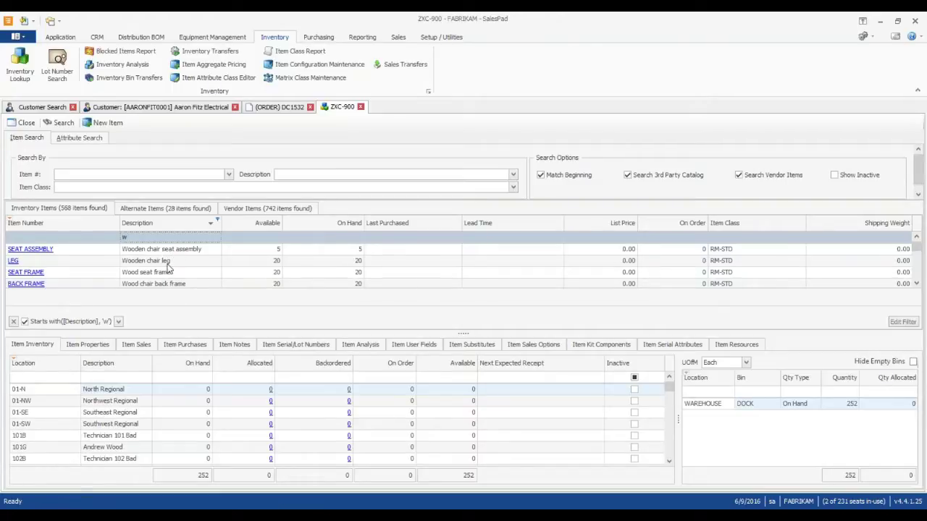
{"action": "left_click", "coordinate": [166, 265]}
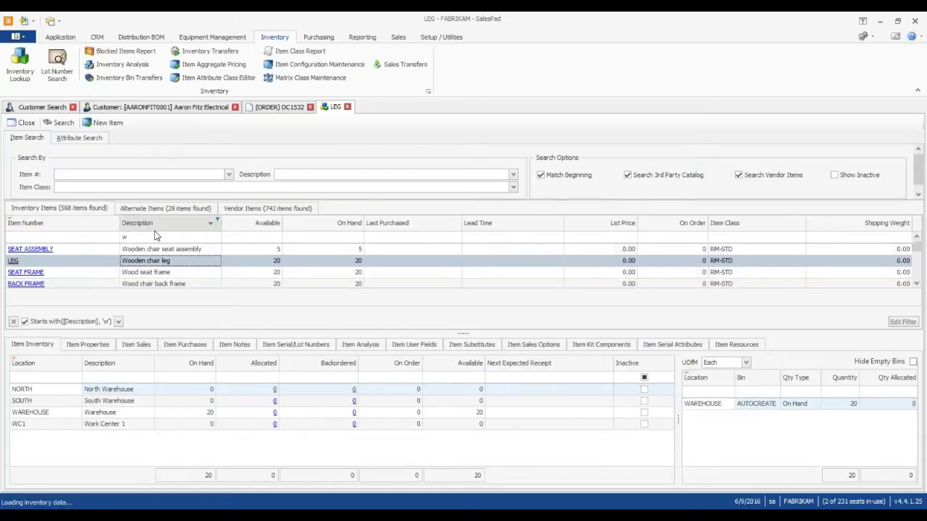
Replace the description filter with the wildcard search "*hard drive" to find items containing that phrase.
{"action": "left_click", "coordinate": [154, 229]}
{"action": "left_click", "coordinate": [154, 237]}
{"action": "key", "text": "BackSpace"}
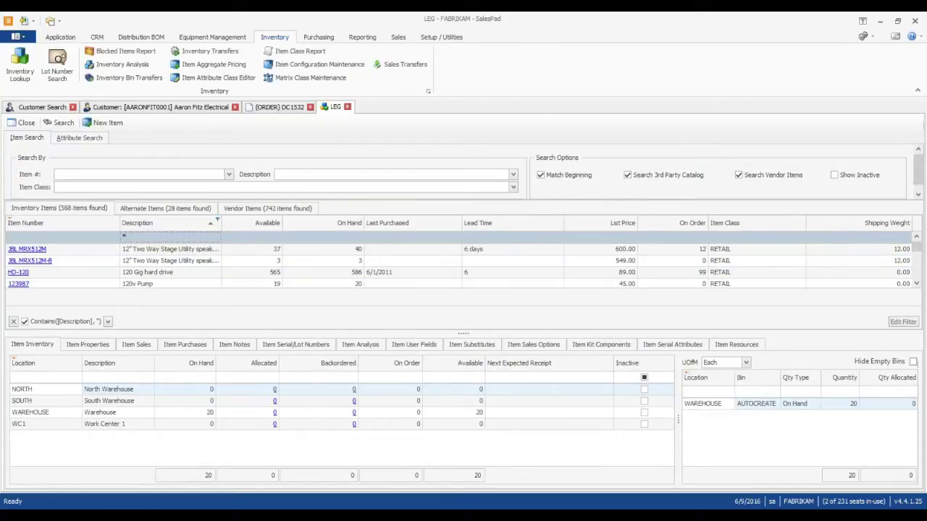
{"action": "type", "text": "stage"}
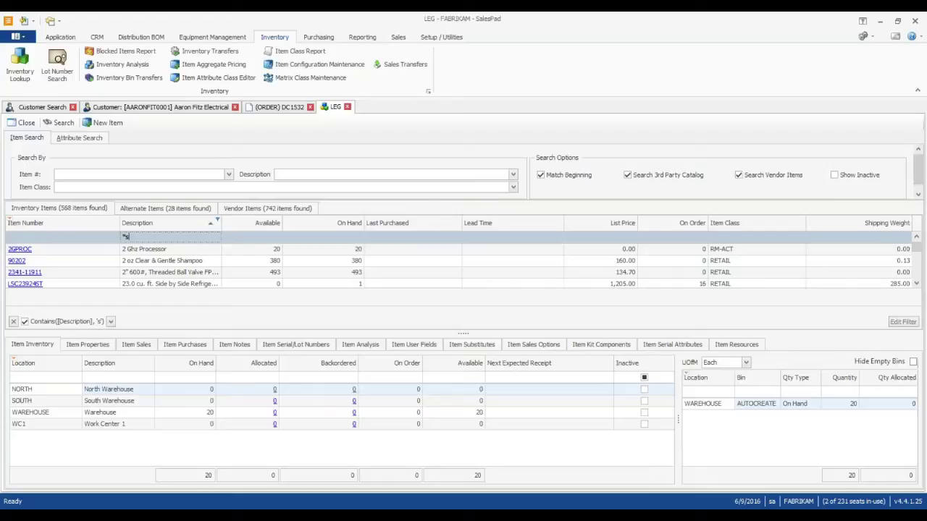
{"action": "key", "text": "BackSpace"}
{"action": "key", "text": "BackSpace"}
{"action": "key", "text": "BackSpace"}
{"action": "key", "text": "BackSpace"}
{"action": "key", "text": "BackSpace"}
{"action": "type", "text": "hard drive"}
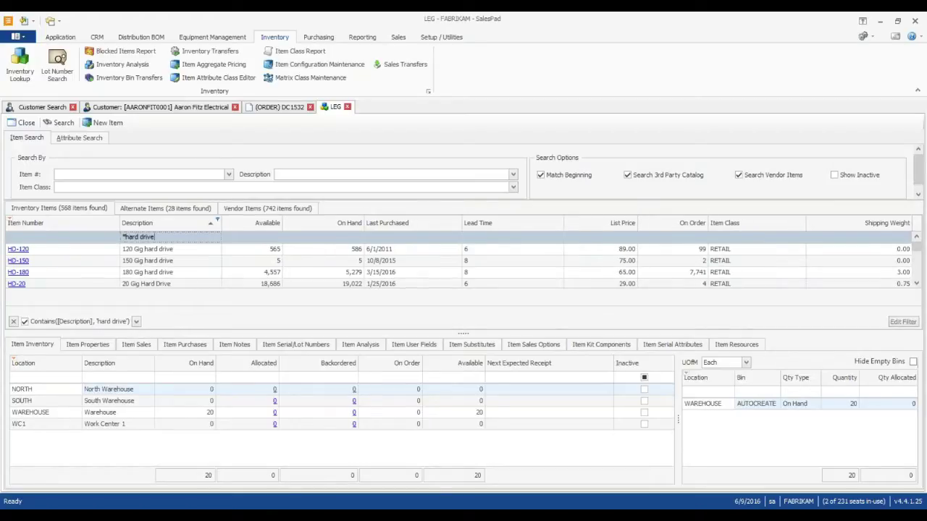
Select the 150 Gig hard drive, look through the filtered hard drive items, and clear the description filter.
{"action": "left_click", "coordinate": [166, 260]}
{"action": "scroll", "coordinate": [176, 260], "scroll_direction": "down", "scroll_amount": 5}
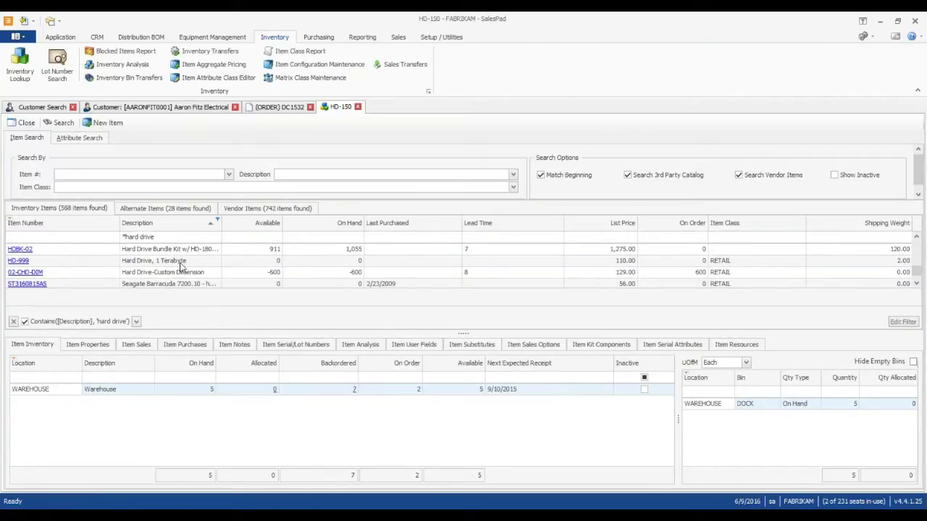
{"action": "left_click", "coordinate": [13, 322]}
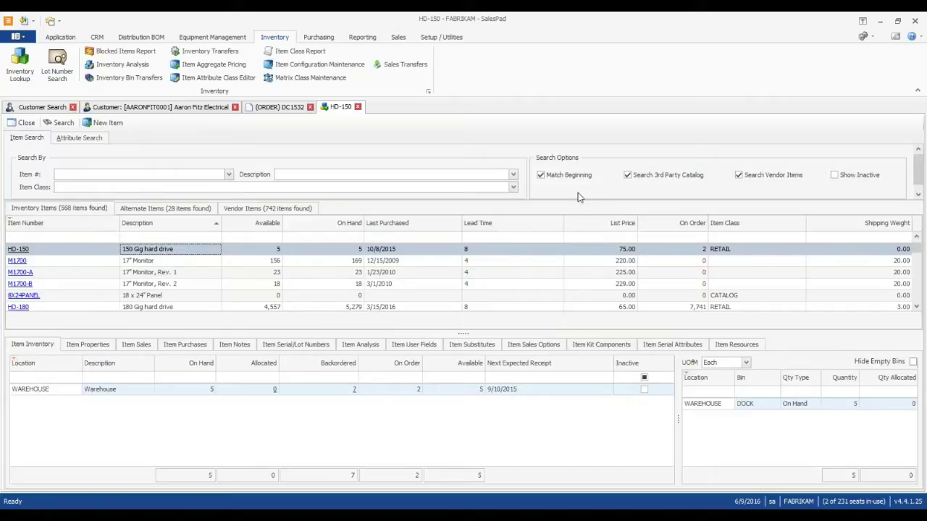
Look at the column options of the inventory item list, dismiss them, and show the item resources for HD-150.
{"action": "right_click", "coordinate": [515, 227]}
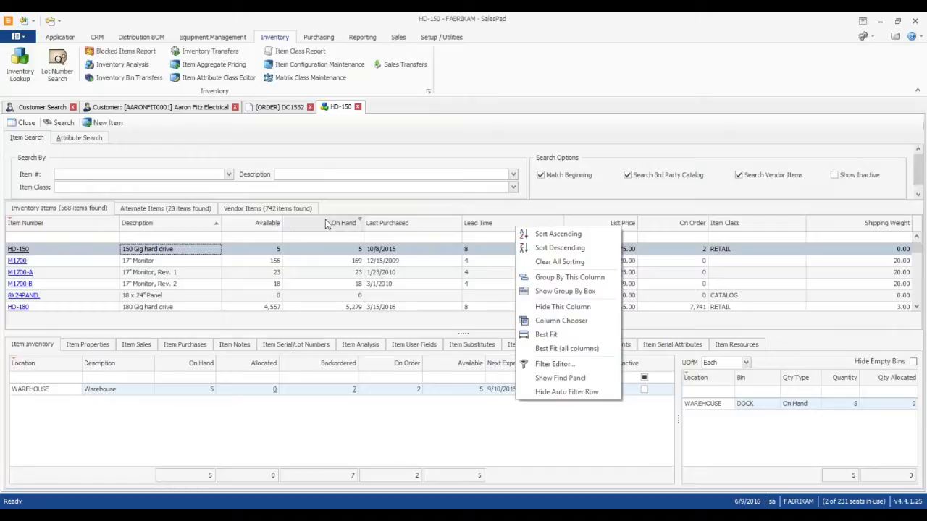
{"action": "left_click", "coordinate": [371, 208]}
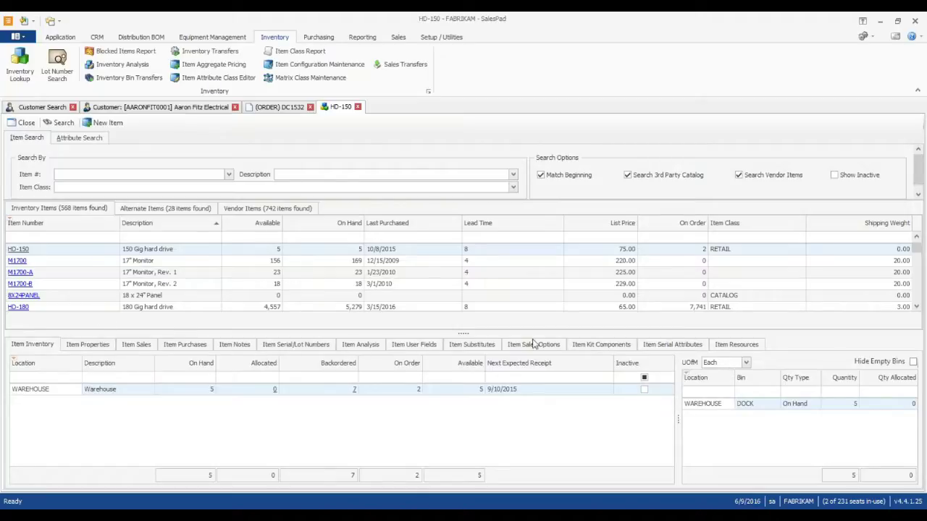
{"action": "left_click", "coordinate": [736, 345]}
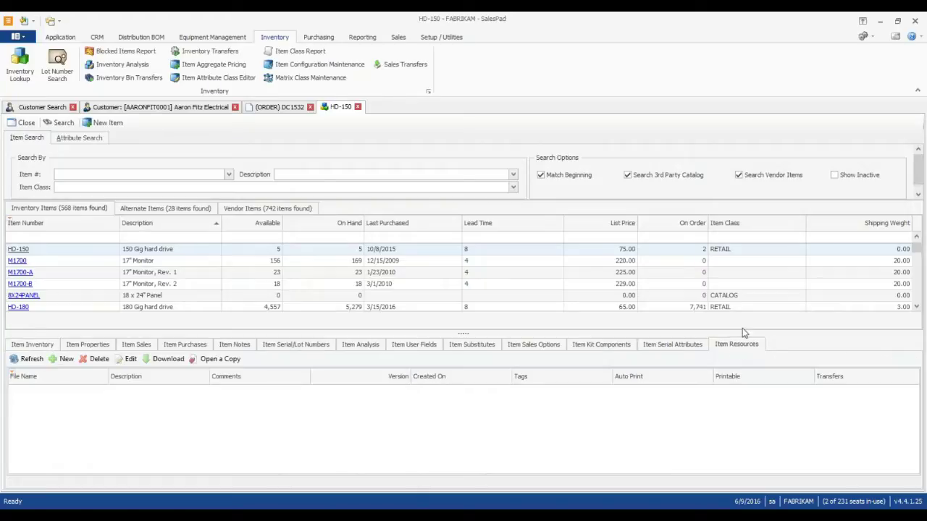
View the warehouse inventory for HD-150, switch back to its item resources, and close the inventory lookup.
{"action": "left_click", "coordinate": [36, 346]}
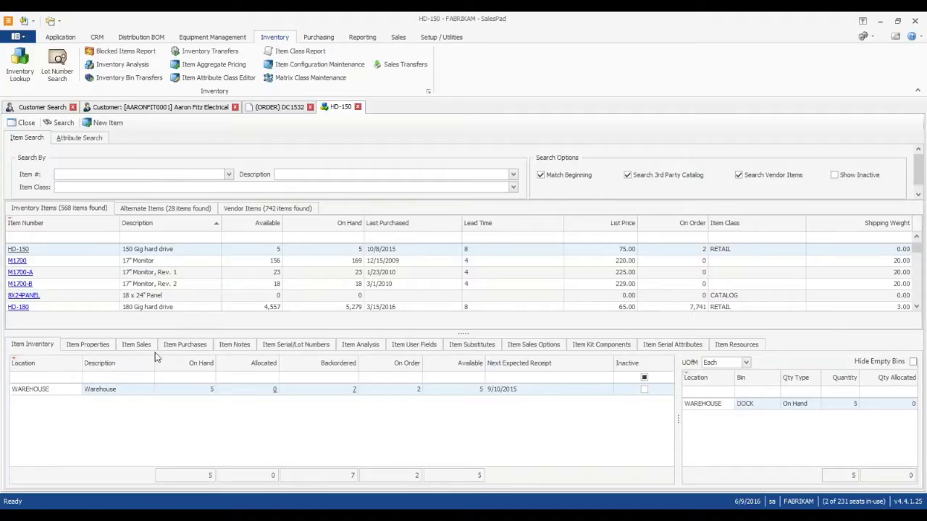
{"action": "left_click", "coordinate": [721, 344]}
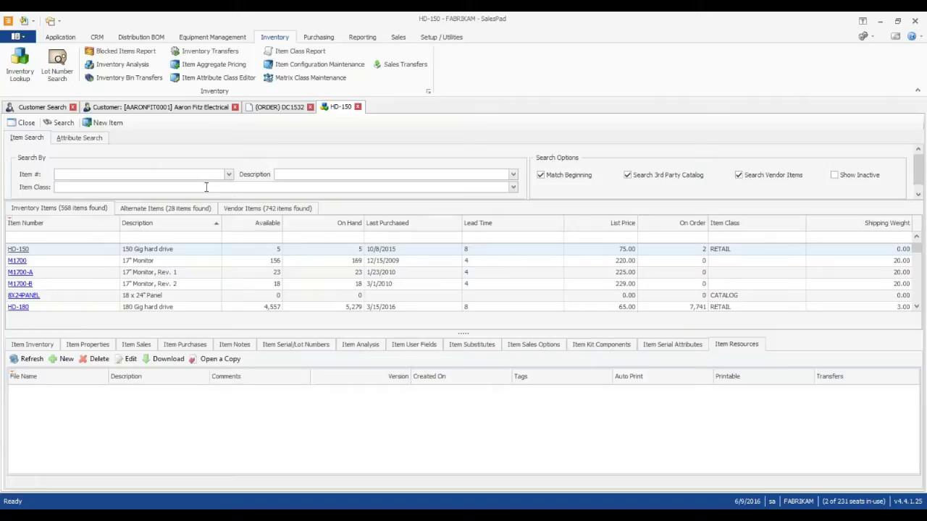
{"action": "left_click", "coordinate": [358, 107]}
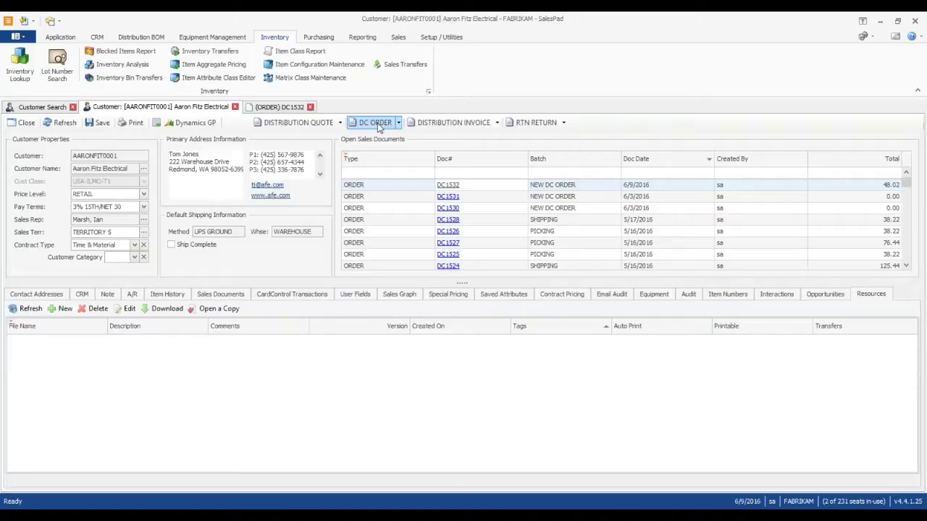
Create a new DC order for the open customer, save it, and acknowledge the save.
{"action": "left_click", "coordinate": [375, 122]}
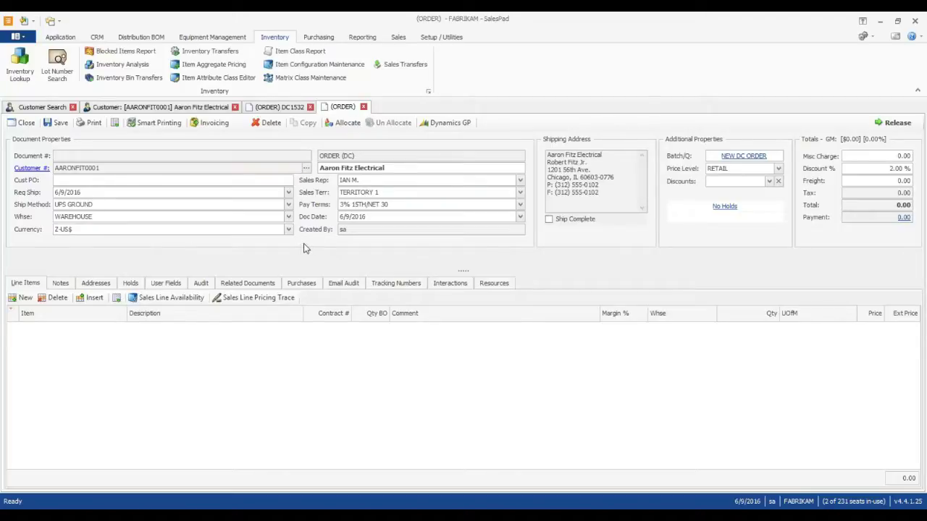
{"action": "left_click", "coordinate": [60, 126]}
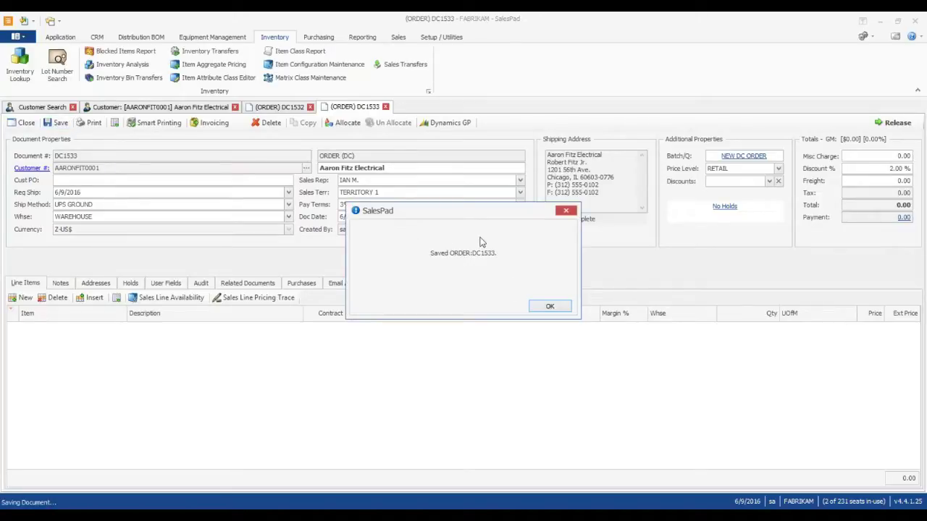
{"action": "left_click", "coordinate": [549, 307]}
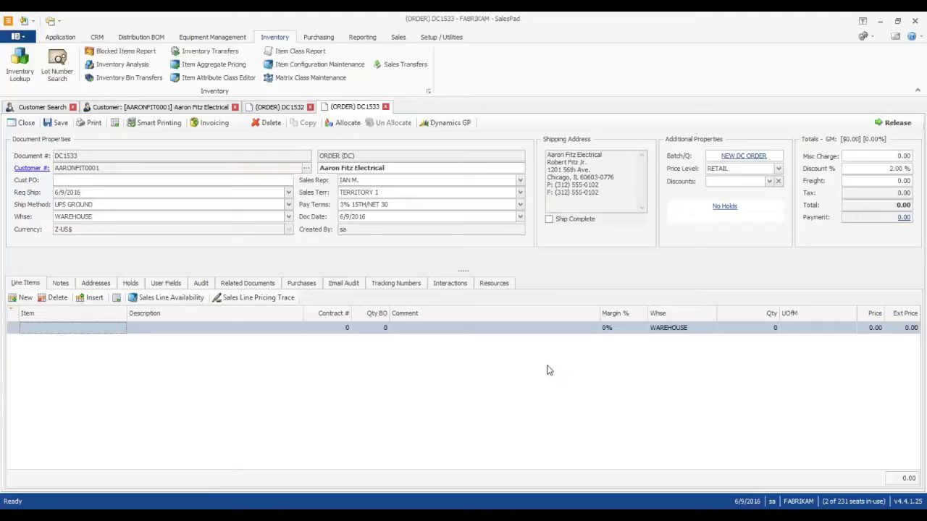
Add item HD-50, the 50 Gig Hard Drive, to the order's first line.
{"action": "type", "text": "HD-50"}
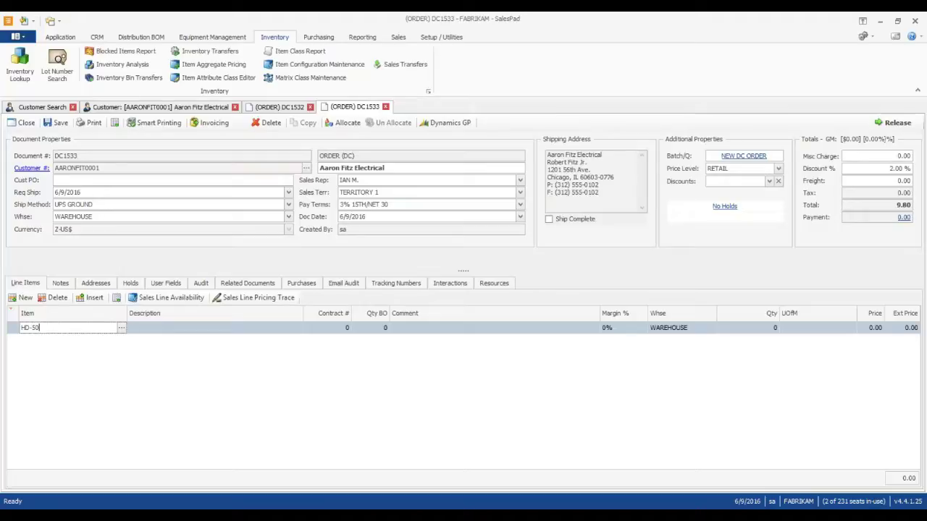
{"action": "key", "text": "Tab"}
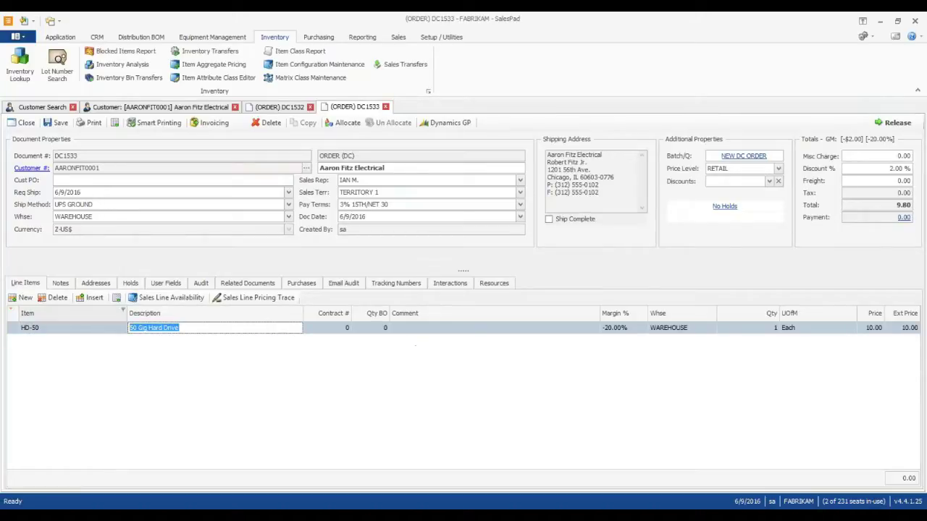
{"action": "left_click", "coordinate": [201, 348]}
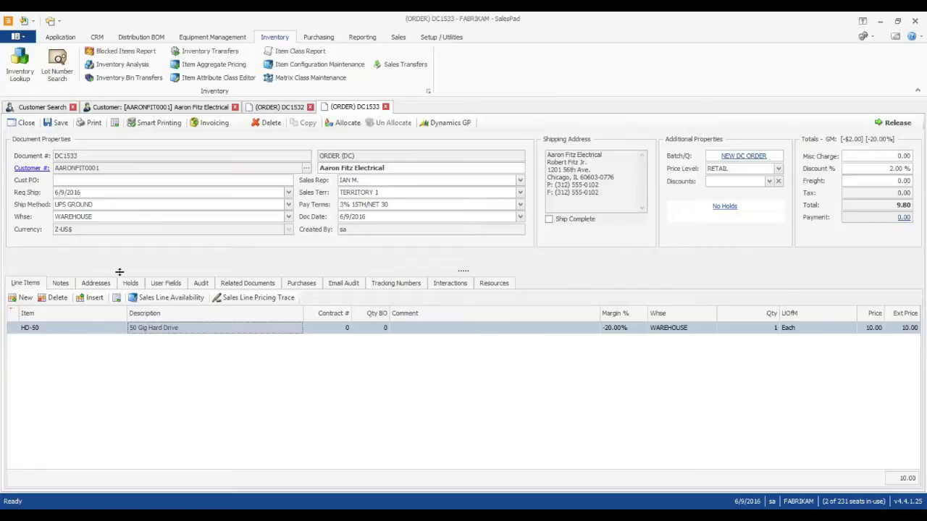
Add a second order line and look up sales inventory items matching "HD".
{"action": "left_click", "coordinate": [23, 298]}
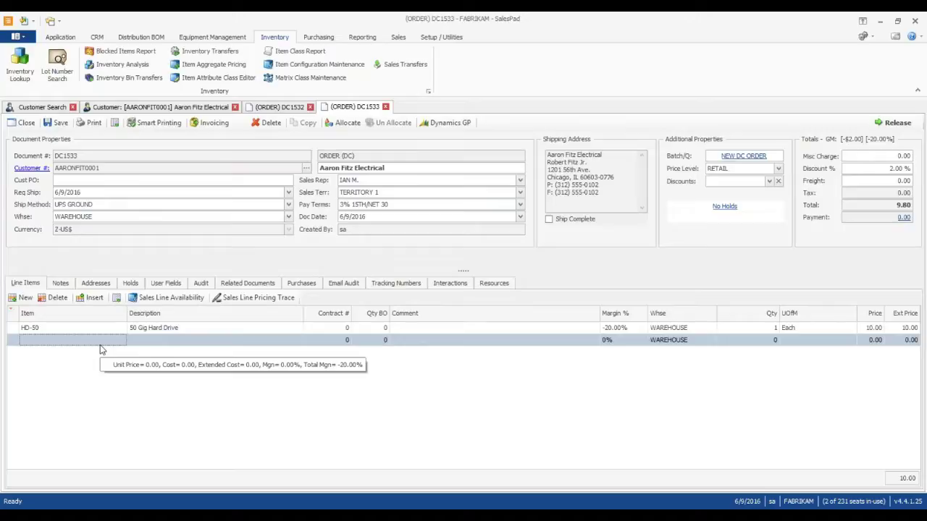
{"action": "type", "text": "HD"}
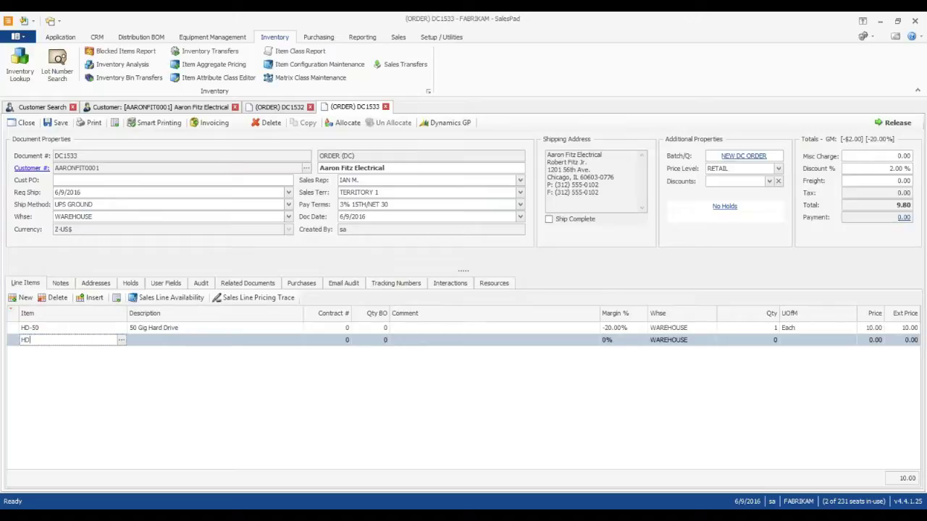
{"action": "key", "text": "Tab"}
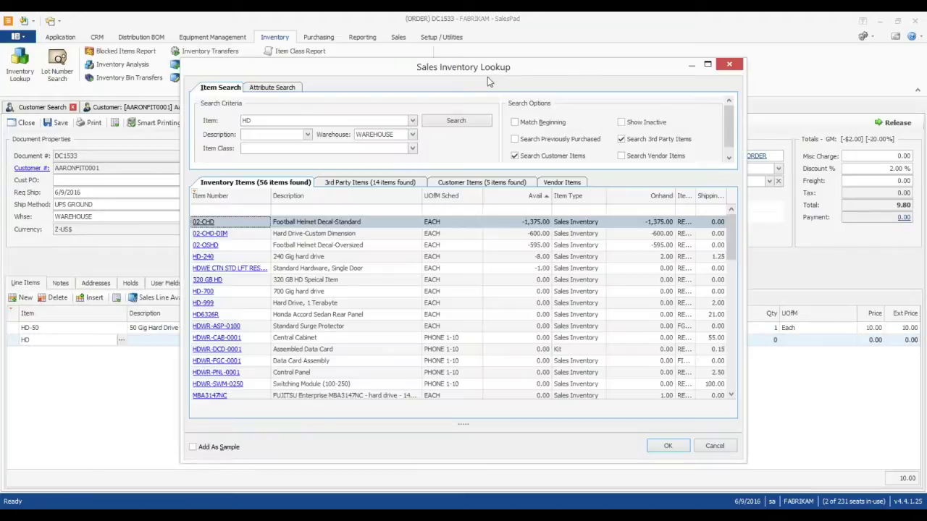
{"action": "left_click_drag", "start_coordinate": [496, 67], "coordinate": [503, 54]}
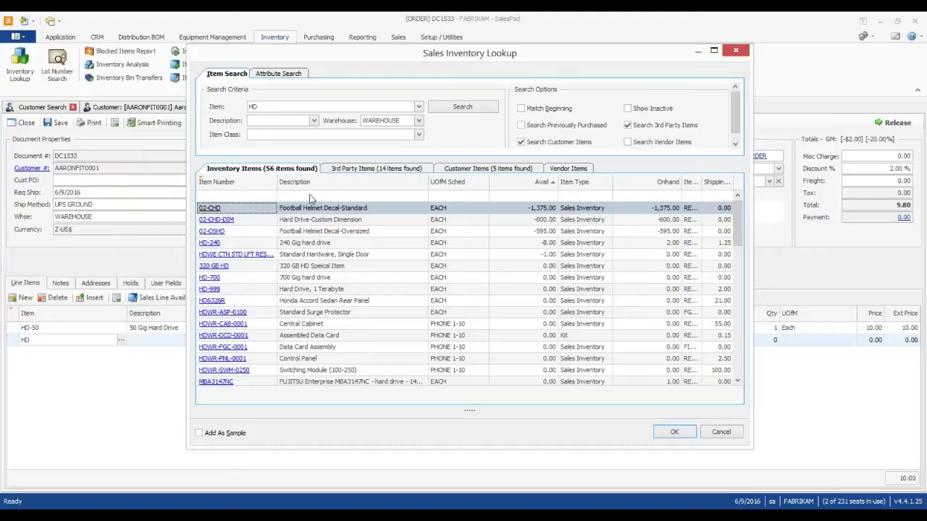
Filter the lookup descriptions with the wildcard "*hard drive" and add the 700 Gig hard drive, HD-700, to the order.
{"action": "left_click", "coordinate": [309, 196]}
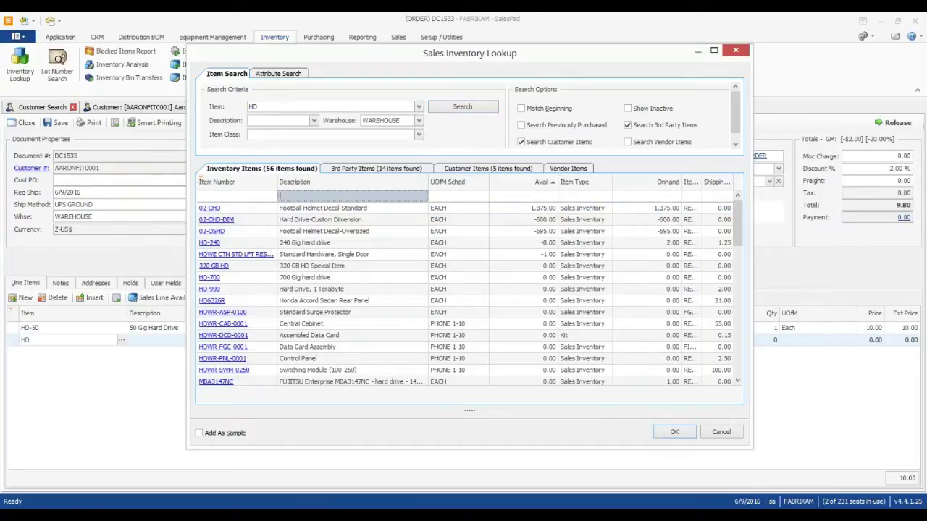
{"action": "type", "text": "hard"}
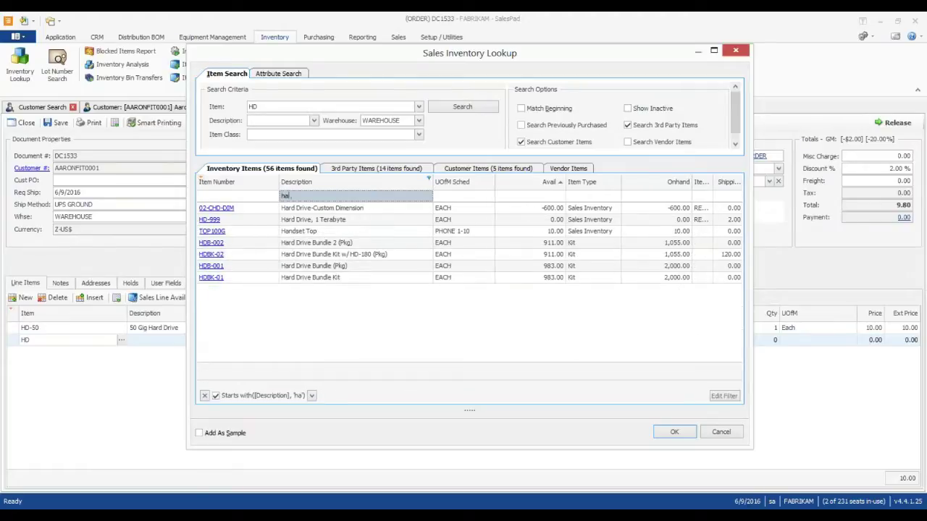
{"action": "key", "text": "BackSpace"}
{"action": "key", "text": "BackSpace"}
{"action": "key", "text": "BackSpace"}
{"action": "key", "text": "BackSpace"}
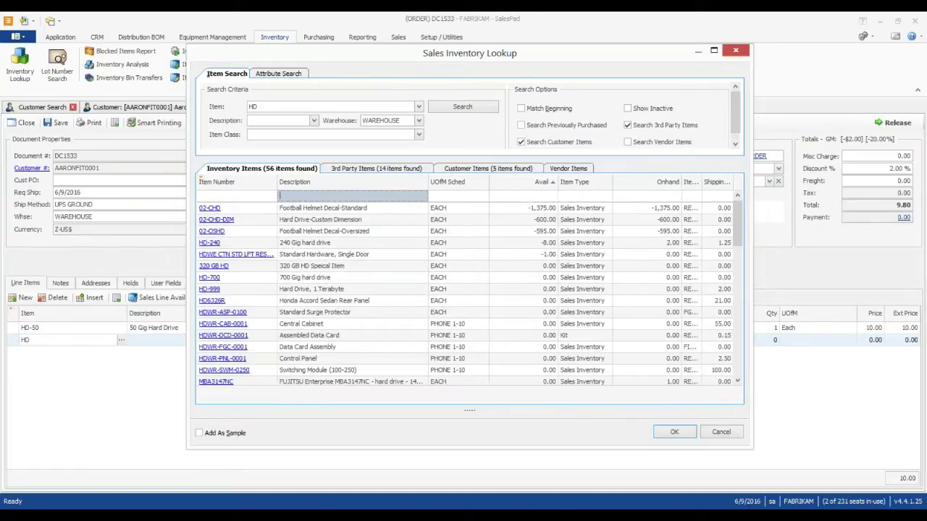
{"action": "type", "text": "*hard drive"}
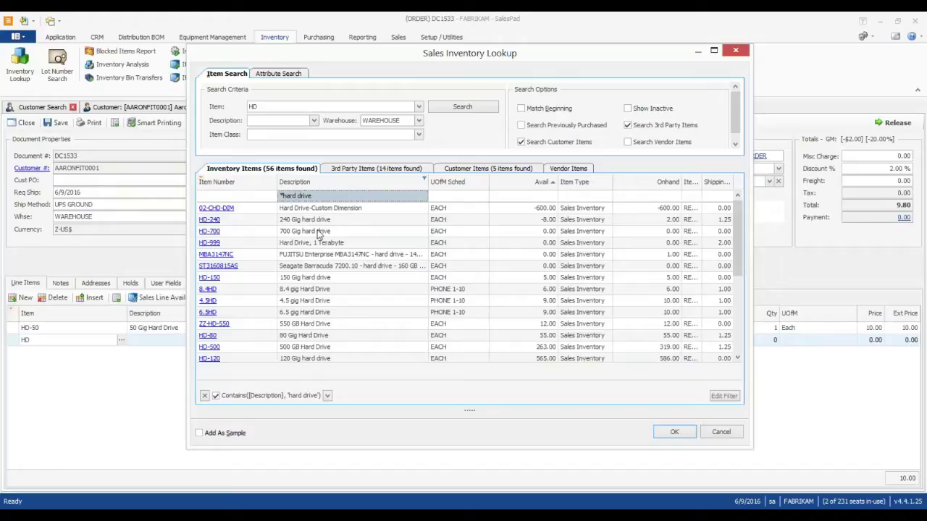
{"action": "left_click", "coordinate": [319, 233]}
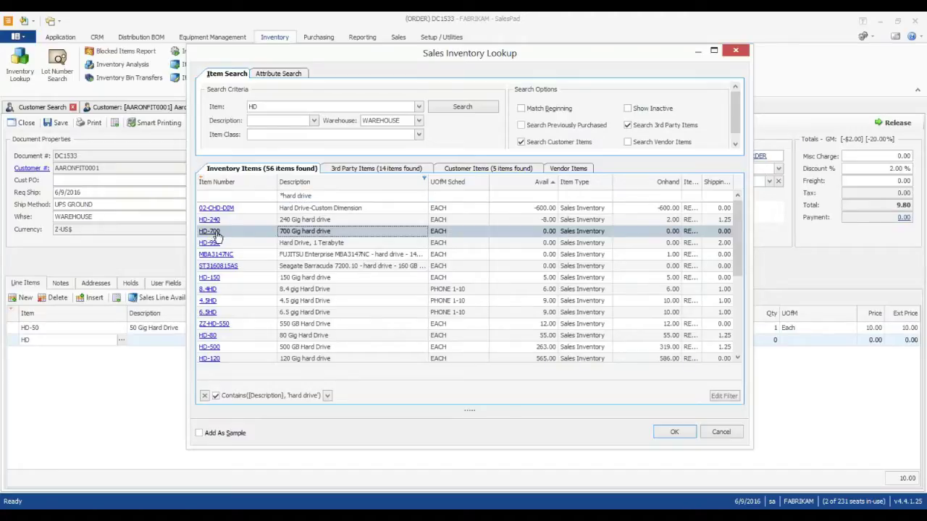
{"action": "key", "text": "Return"}
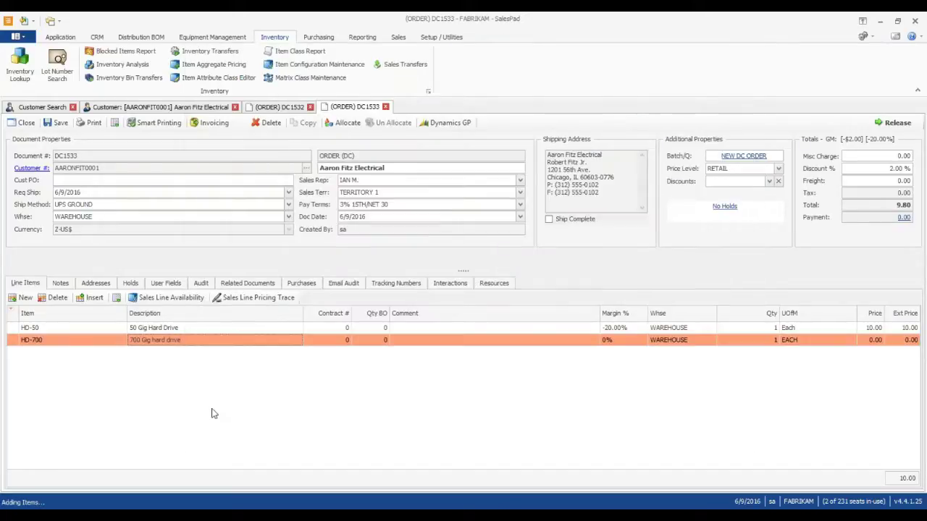
Check the HD-50 and HD-700 lines of the order and save the order.
{"action": "left_click", "coordinate": [195, 328]}
{"action": "key", "text": "shift+Tab"}
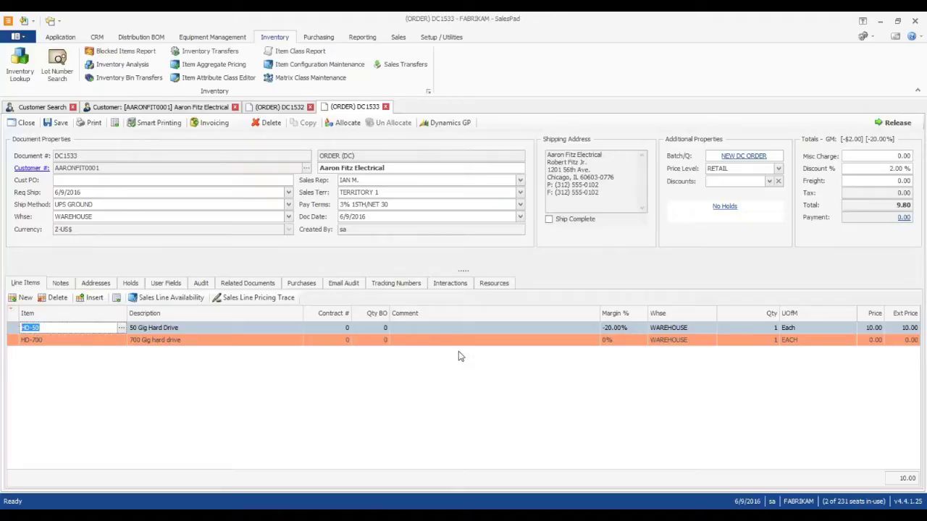
{"action": "left_click", "coordinate": [239, 327]}
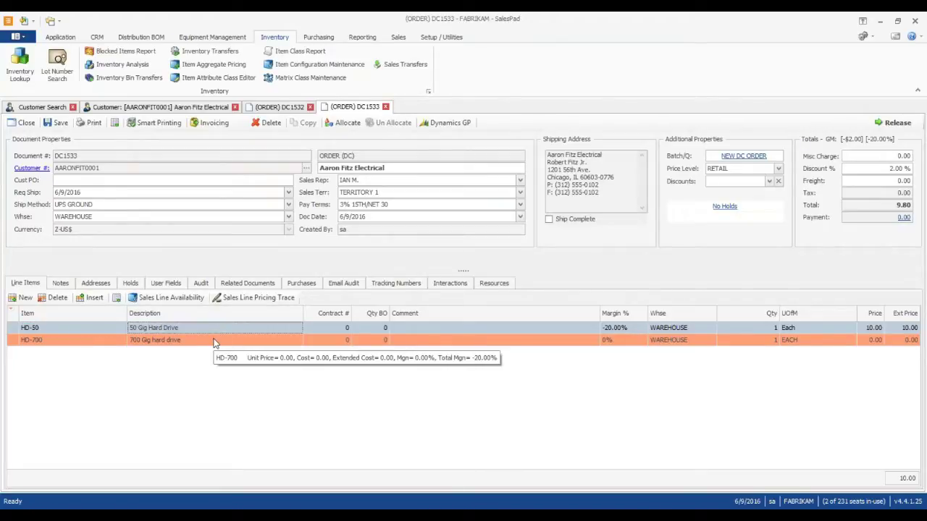
{"action": "left_click", "coordinate": [214, 341]}
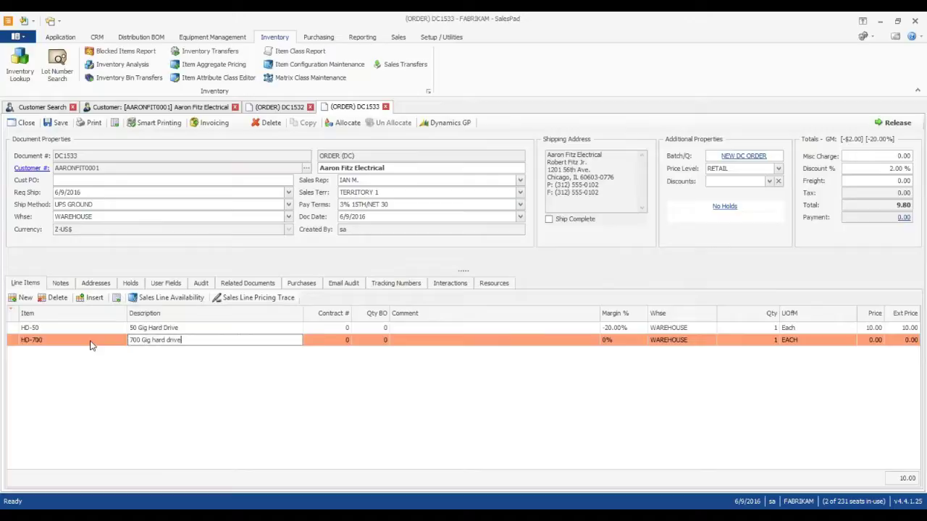
{"action": "left_click", "coordinate": [93, 340]}
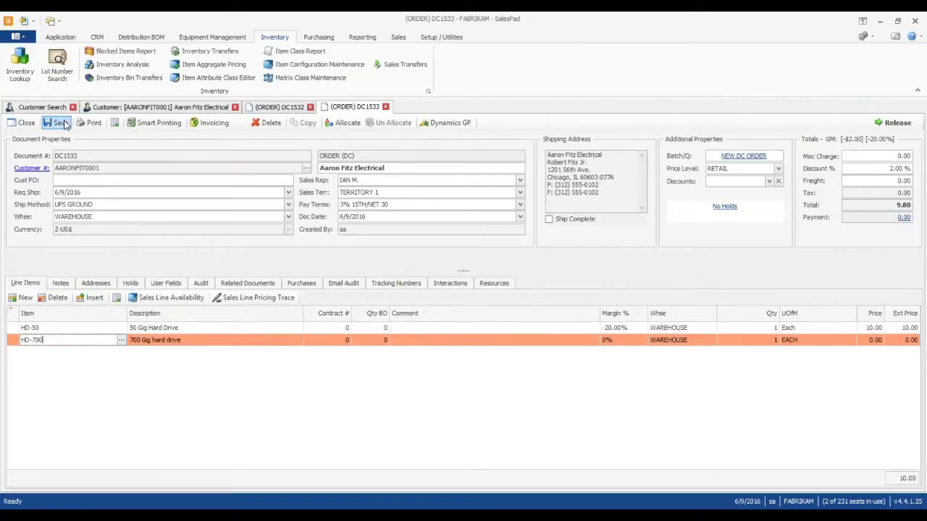
{"action": "left_click", "coordinate": [57, 123]}
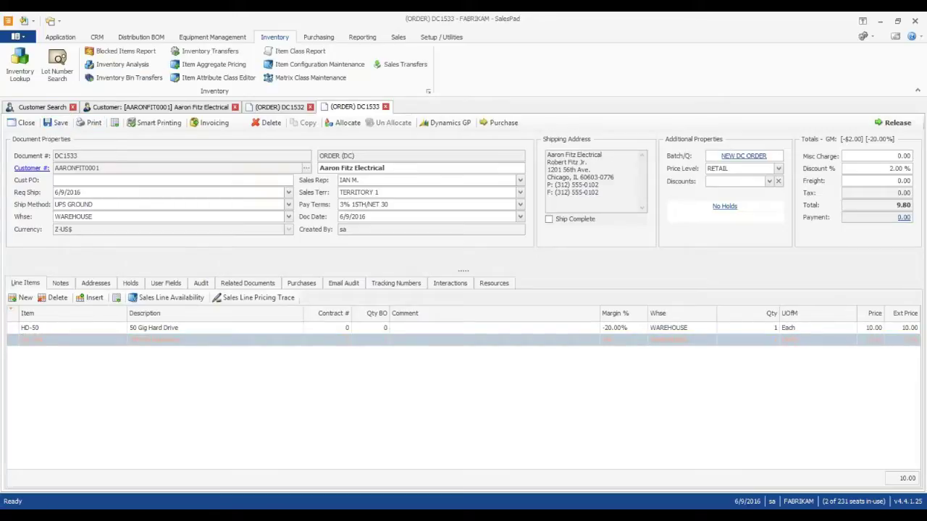
Generate a purchase order for HD-700 from the order's purchase plan, discard it without saving, and close the plan.
{"action": "left_click", "coordinate": [498, 123]}
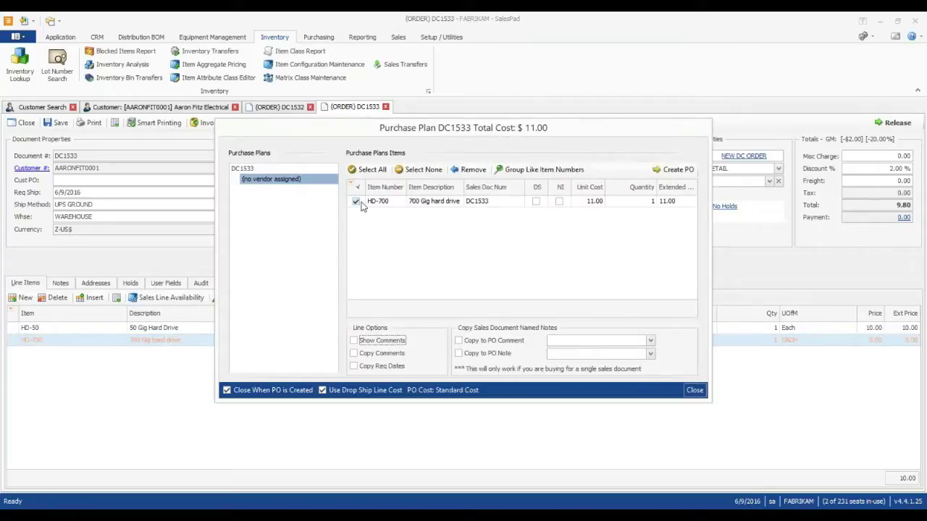
{"action": "left_click", "coordinate": [684, 169]}
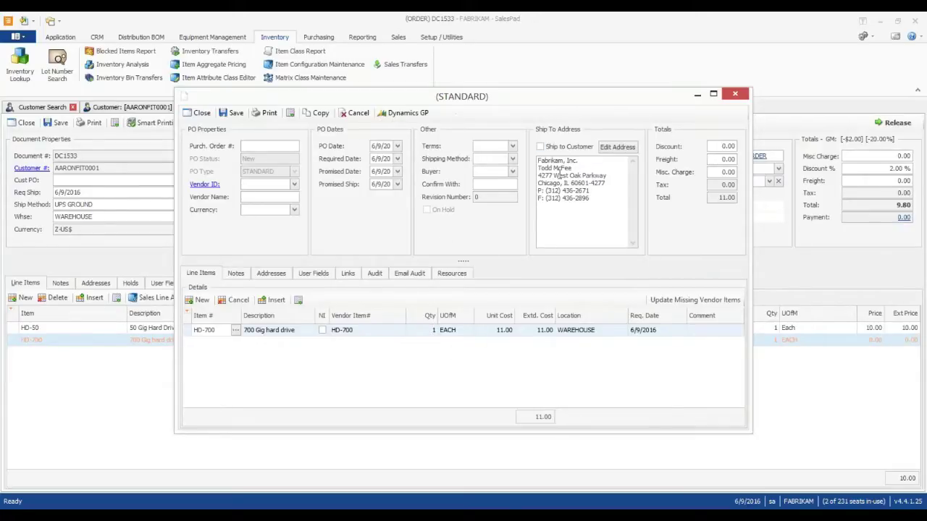
{"action": "left_click", "coordinate": [734, 96]}
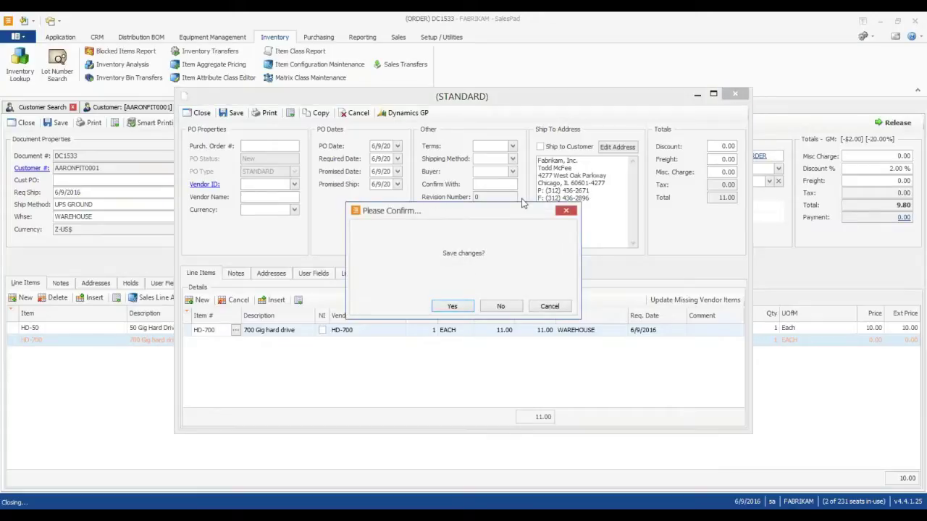
{"action": "left_click", "coordinate": [501, 307]}
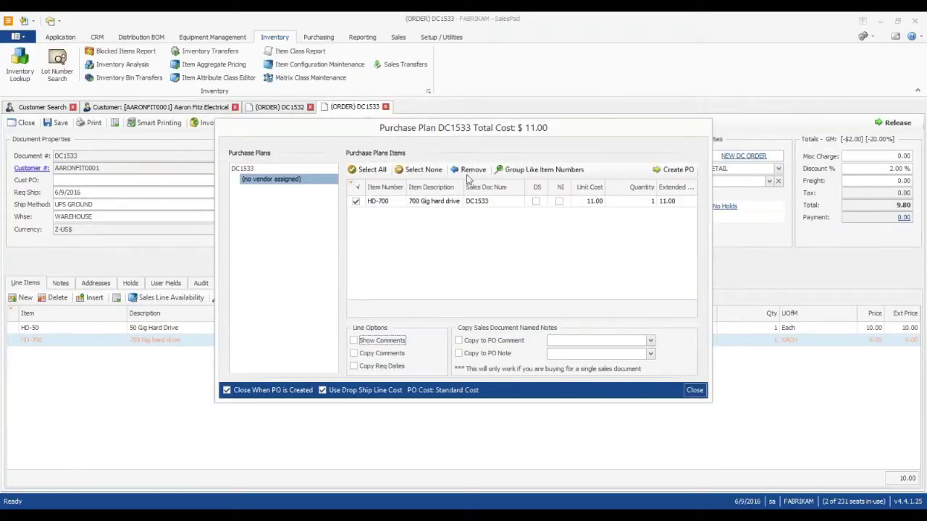
{"action": "left_click", "coordinate": [694, 390]}
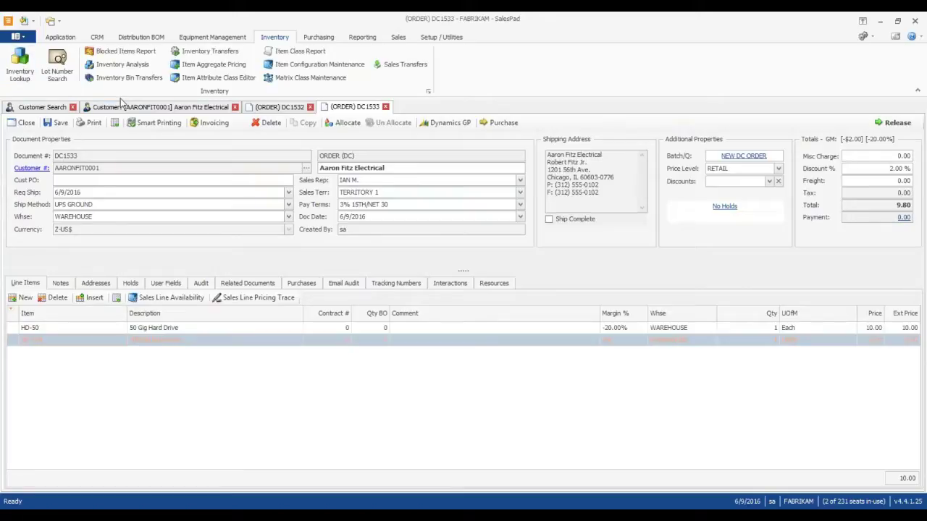
Return to the new DC order and delete its HD-700 line.
{"action": "left_click", "coordinate": [142, 132]}
{"action": "left_click", "coordinate": [284, 106]}
{"action": "left_click", "coordinate": [366, 108]}
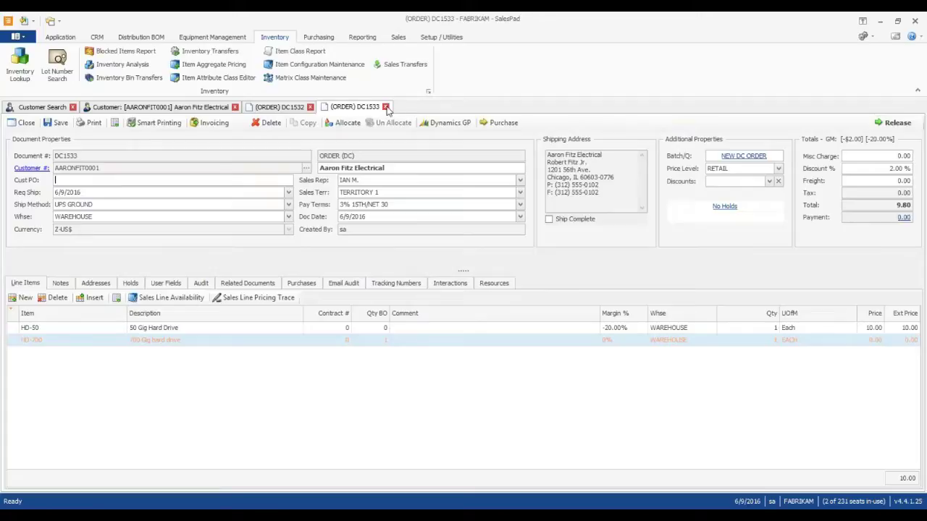
{"action": "left_click", "coordinate": [101, 345]}
{"action": "left_click", "coordinate": [54, 298]}
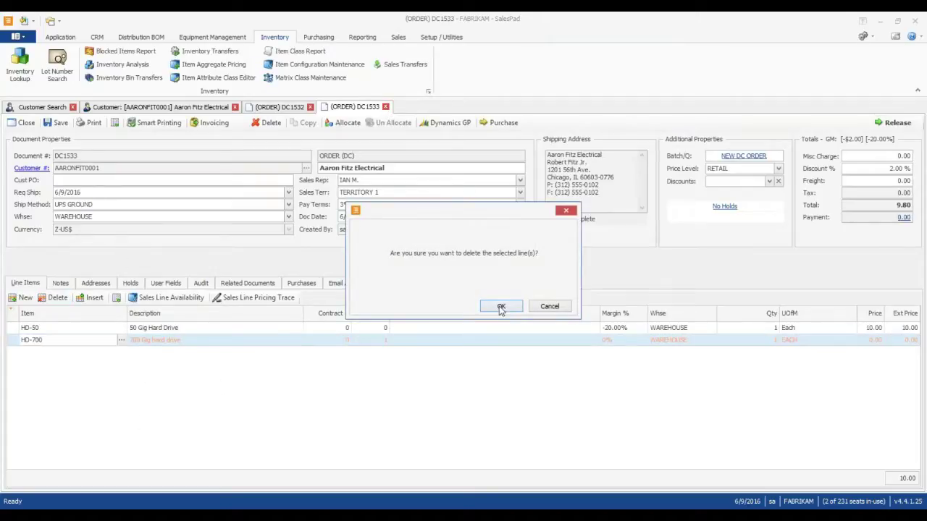
{"action": "left_click", "coordinate": [500, 307]}
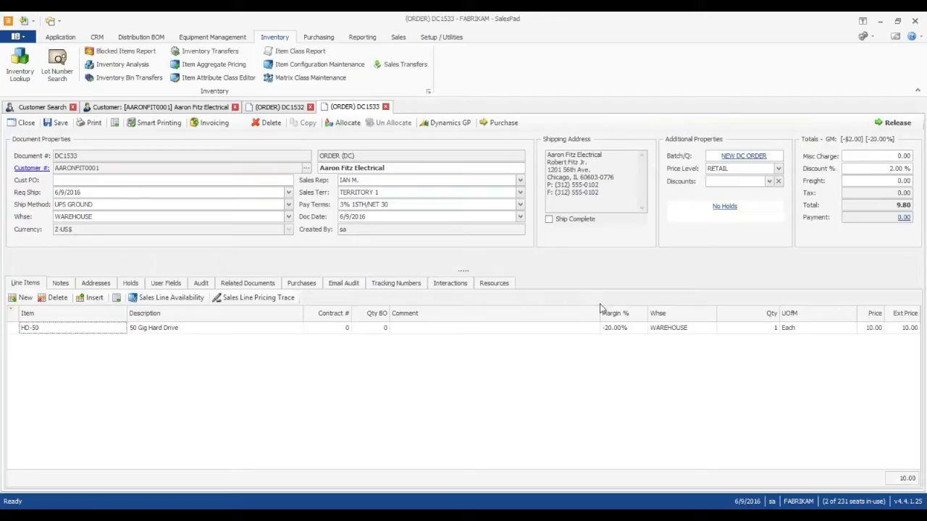
Save and release the order with its remaining HD-50 line.
{"action": "left_click", "coordinate": [616, 332]}
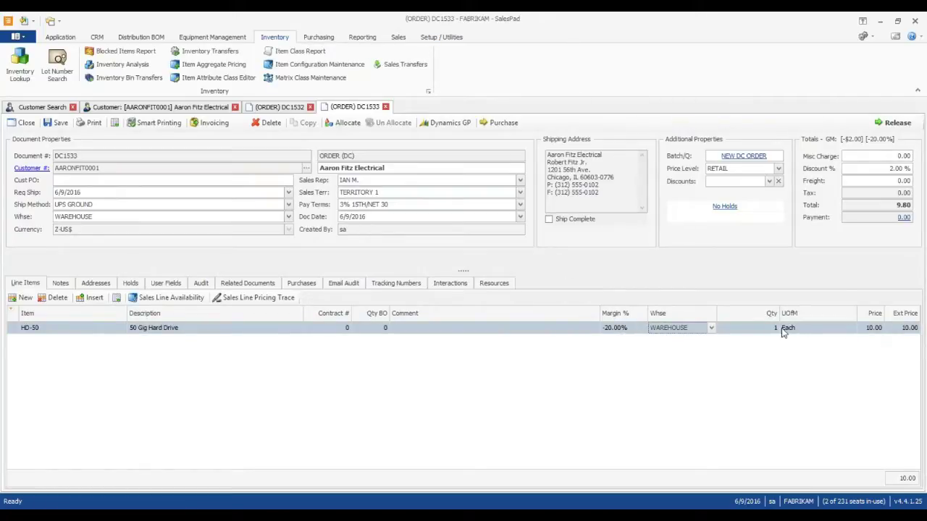
{"action": "left_click", "coordinate": [892, 124]}
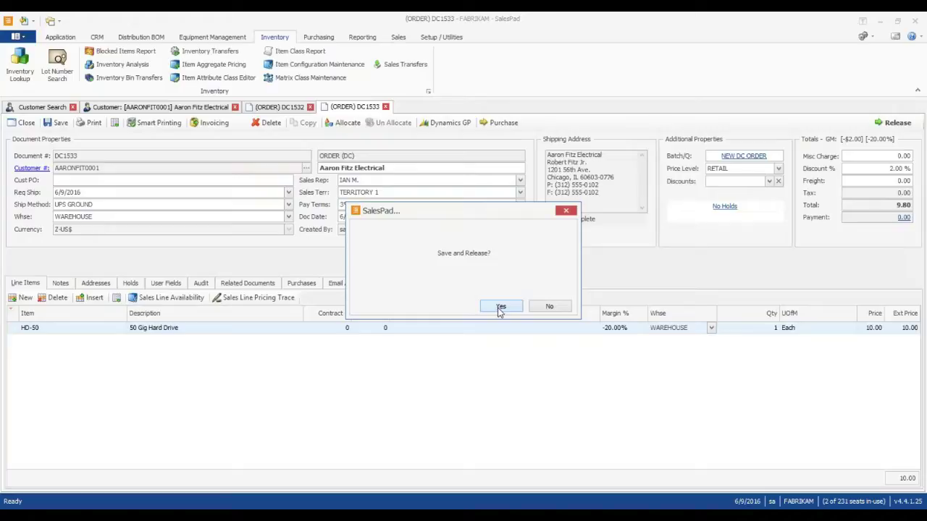
{"action": "left_click", "coordinate": [500, 307]}
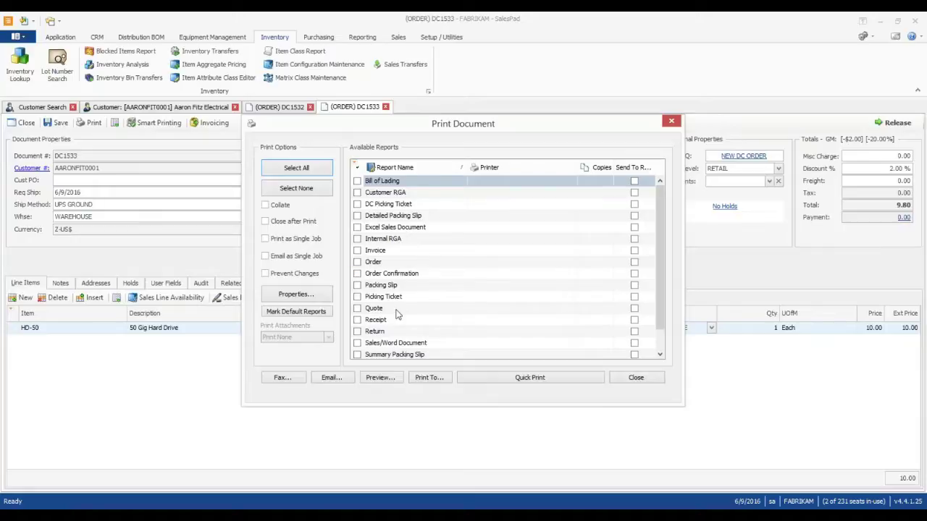
Close the print options without printing and acknowledge the order's move to the PICKING queue.
{"action": "left_click", "coordinate": [629, 379]}
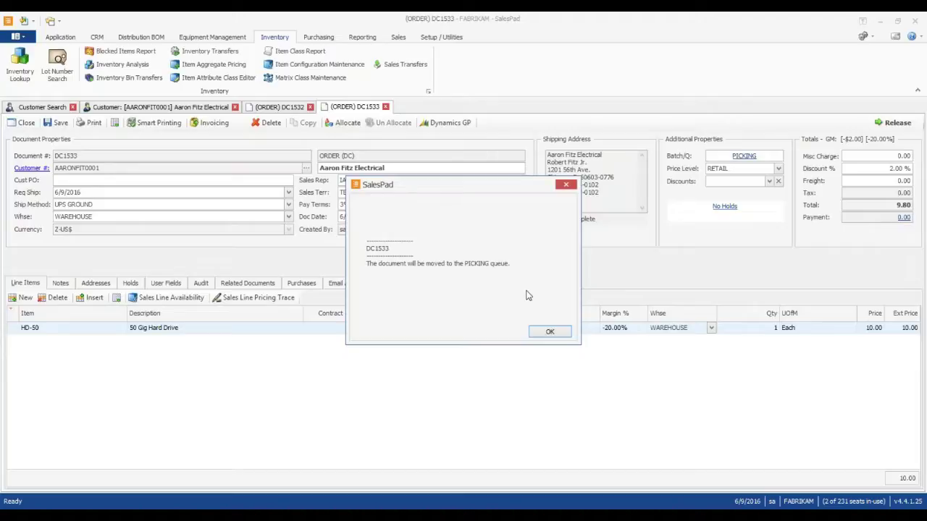
{"action": "left_click", "coordinate": [563, 334]}
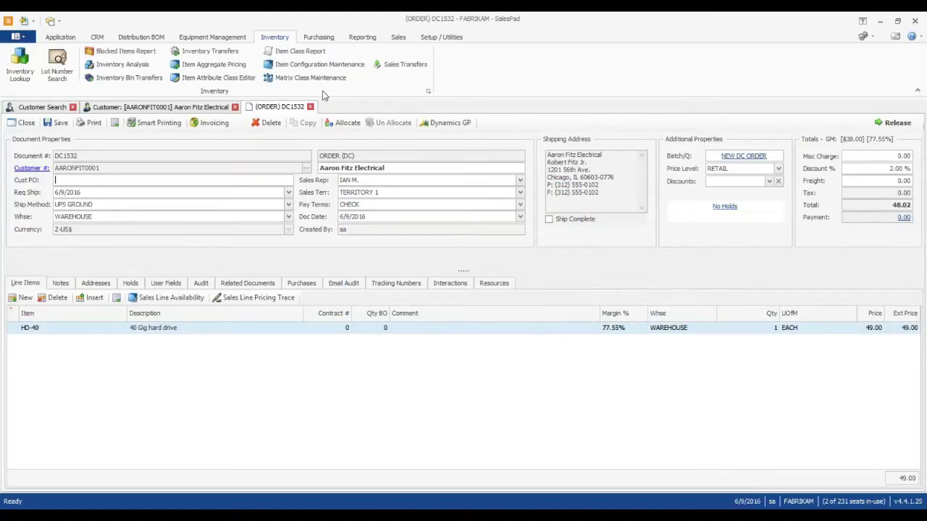
Open the vendor search and the purchasing Receiving module.
{"action": "left_click", "coordinate": [322, 37]}
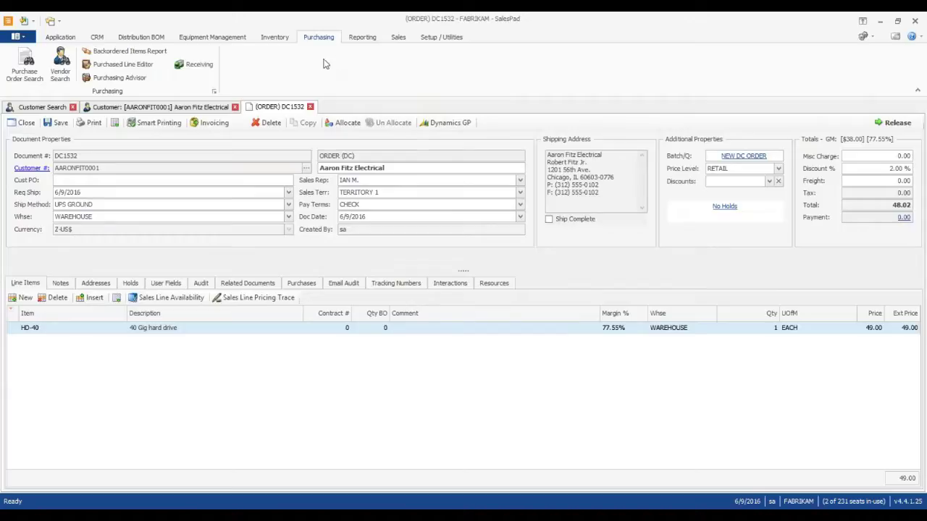
{"action": "left_click", "coordinate": [60, 67]}
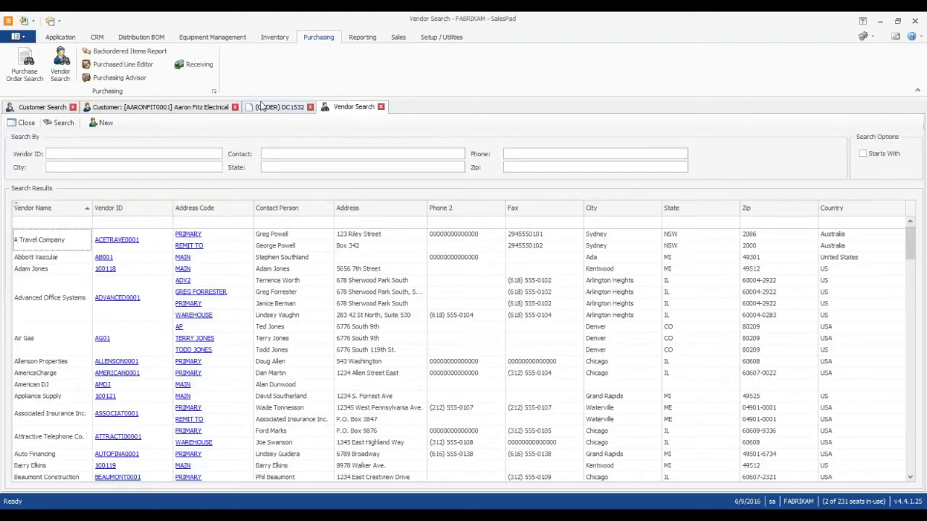
{"action": "left_click", "coordinate": [199, 67]}
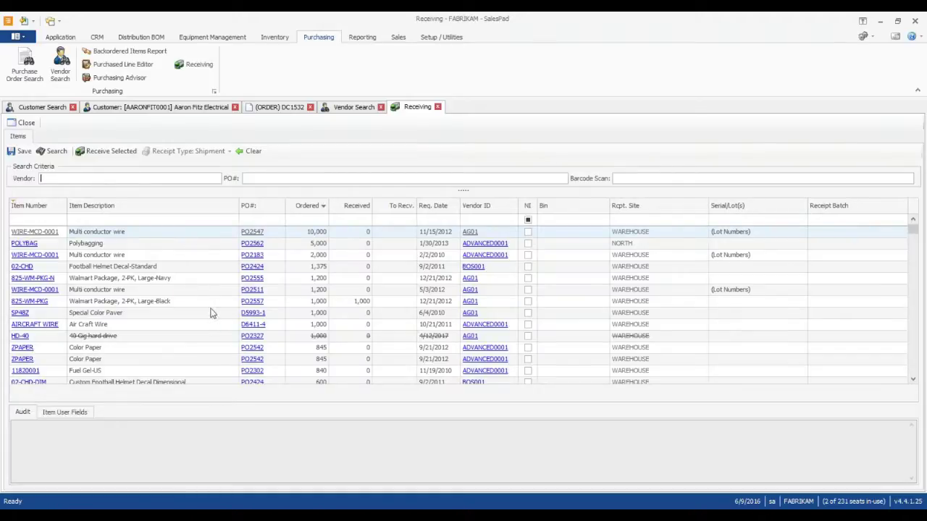
Check the ordered and received quantities on several purchase order lines, and close Receiving.
{"action": "left_click", "coordinate": [301, 233]}
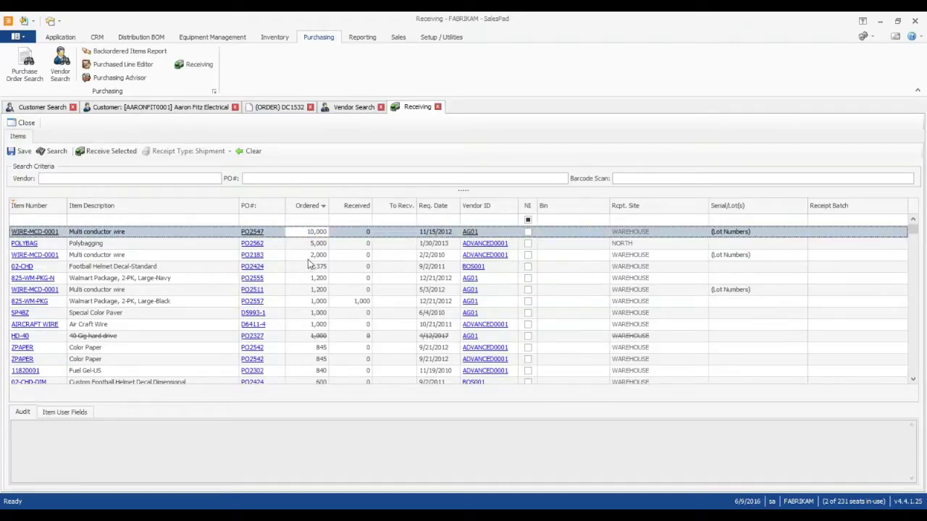
{"action": "left_click", "coordinate": [339, 243]}
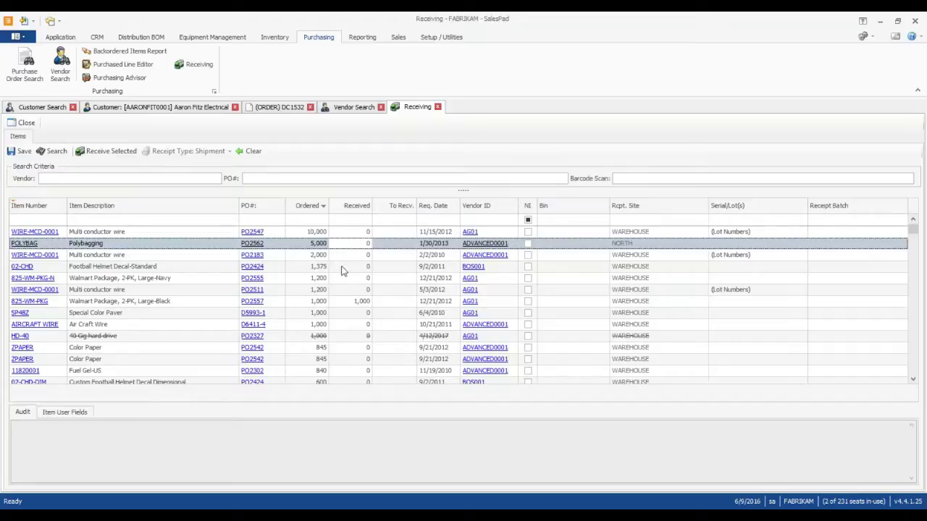
{"action": "left_click", "coordinate": [347, 265]}
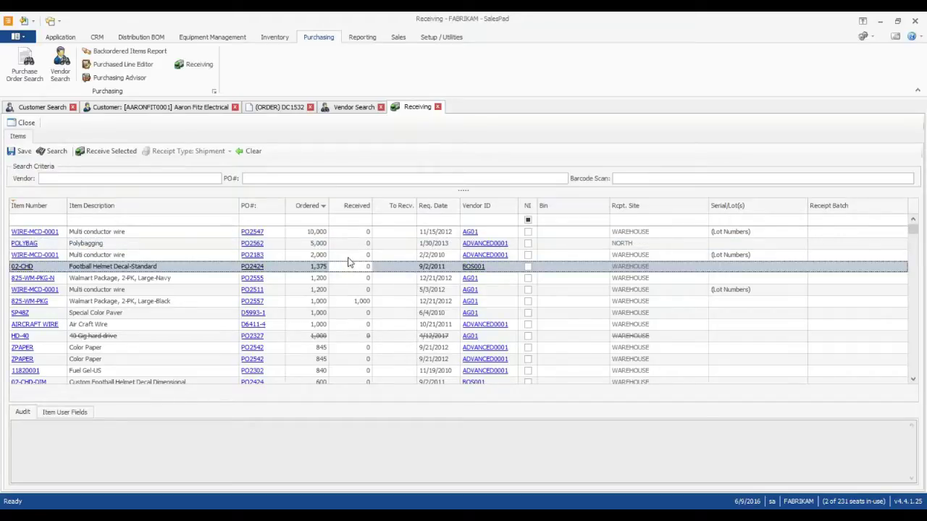
{"action": "left_click", "coordinate": [348, 256]}
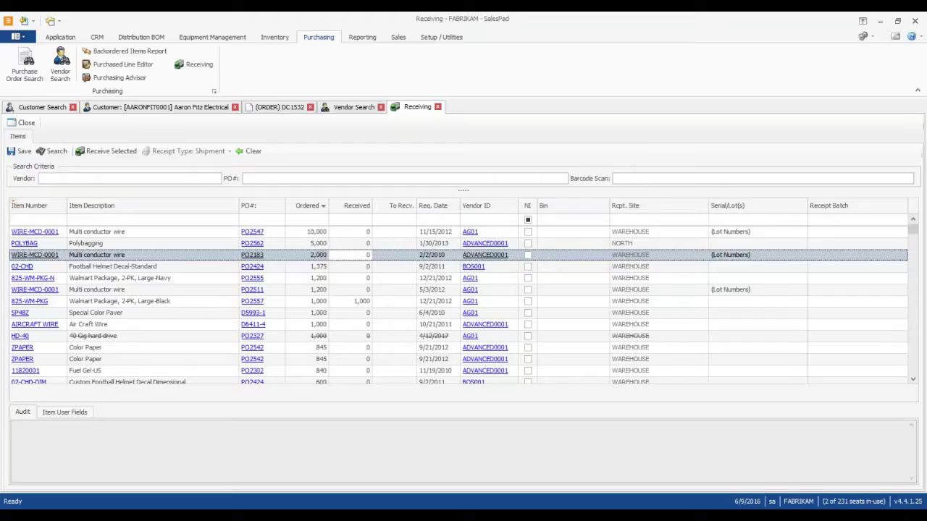
{"action": "left_click", "coordinate": [438, 107]}
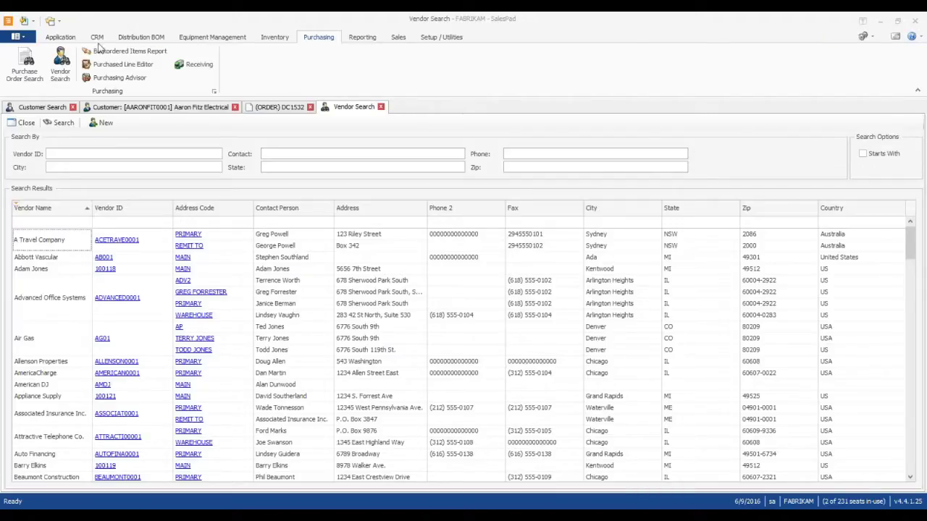
Open the Security Editor and display the permissions of the CSR1 group.
{"action": "left_click", "coordinate": [17, 37]}
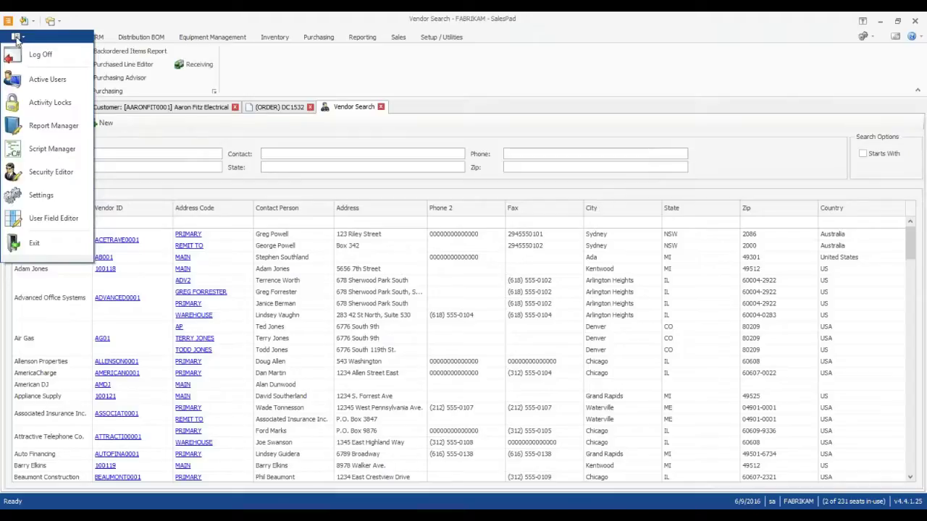
{"action": "left_click", "coordinate": [52, 178]}
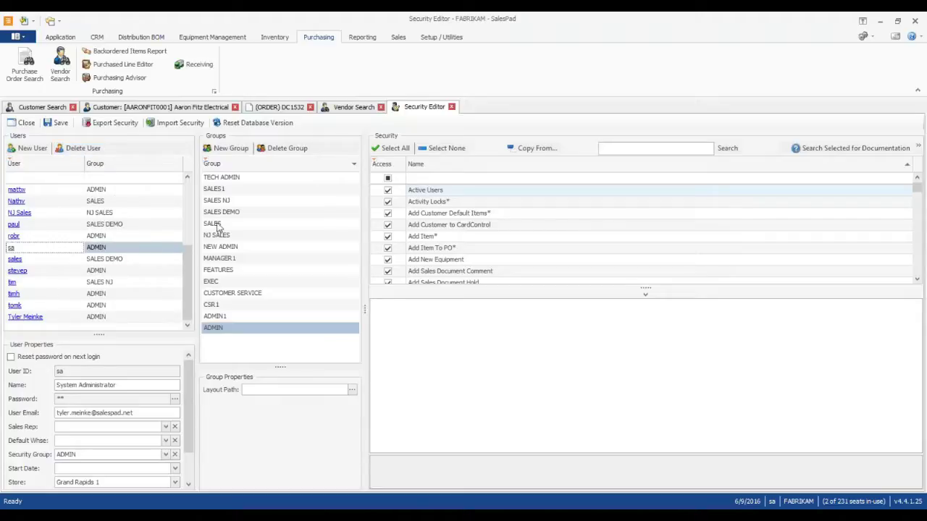
{"action": "left_click", "coordinate": [238, 224]}
{"action": "left_click", "coordinate": [231, 281]}
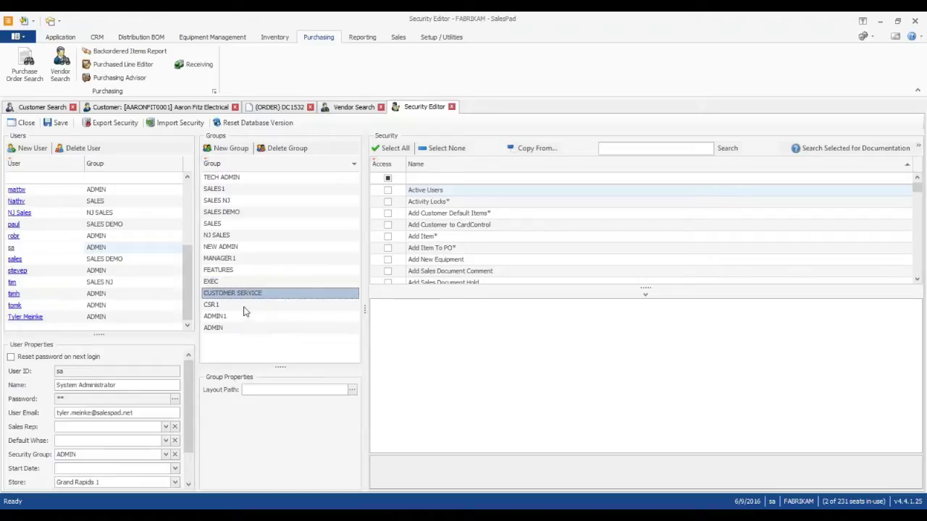
{"action": "left_click", "coordinate": [244, 306]}
Filter the CSR1 group's permissions by "customer card" and view the Customer Card security settings.
{"action": "left_click", "coordinate": [495, 213]}
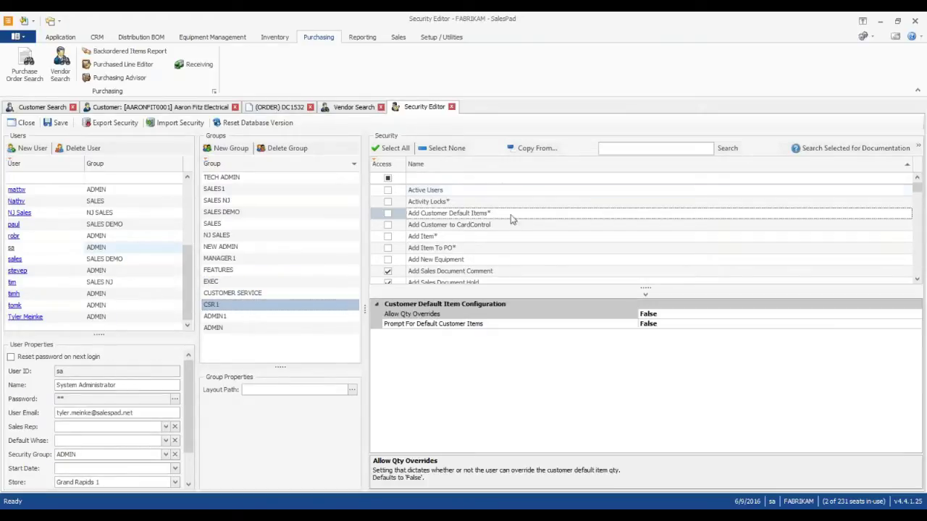
{"action": "scroll", "coordinate": [538, 255], "scroll_direction": "down", "scroll_amount": 5}
{"action": "scroll", "coordinate": [539, 254], "scroll_direction": "down", "scroll_amount": 15}
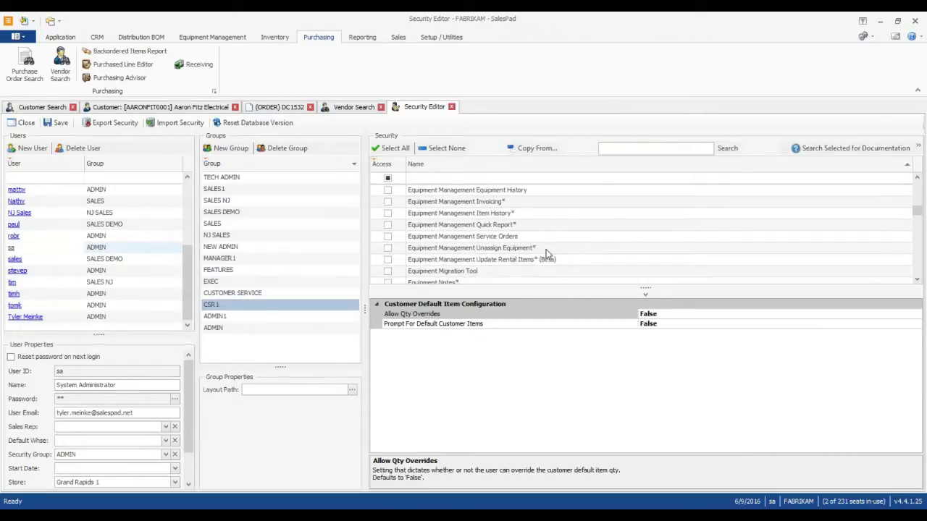
{"action": "scroll", "coordinate": [538, 247], "scroll_direction": "up", "scroll_amount": 5}
{"action": "left_click", "coordinate": [471, 177]}
{"action": "type", "text": "cu"}
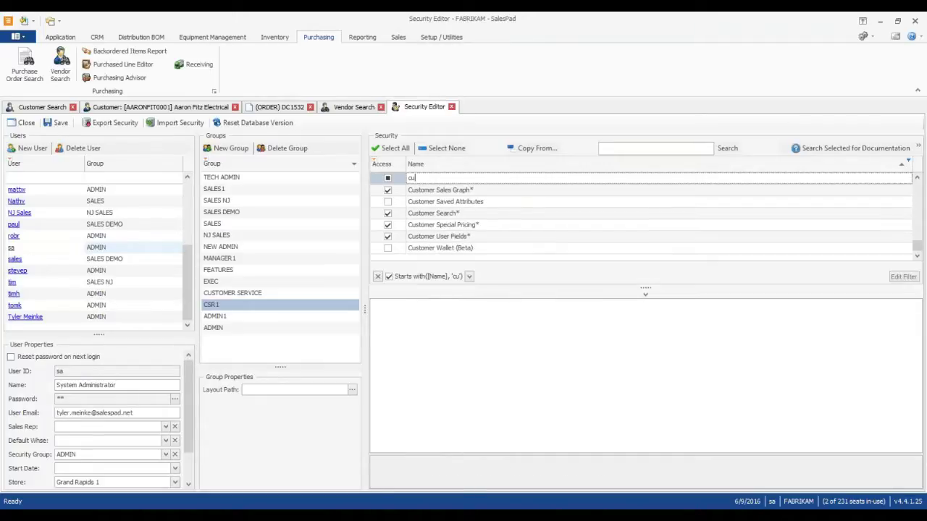
{"action": "type", "text": "stomer card"}
{"action": "key", "text": "BackSpace"}
{"action": "key", "text": "BackSpace"}
{"action": "key", "text": "BackSpace"}
{"action": "type", "text": "card"}
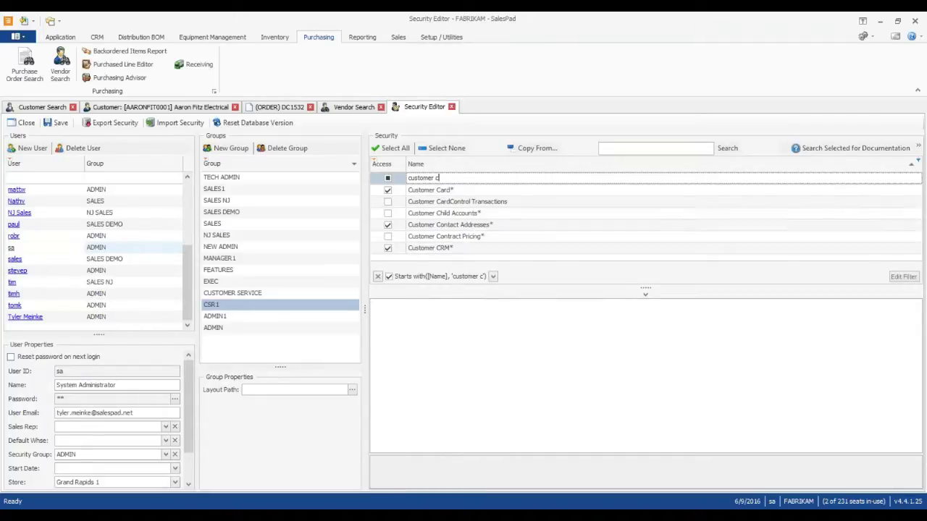
{"action": "left_click", "coordinate": [475, 189]}
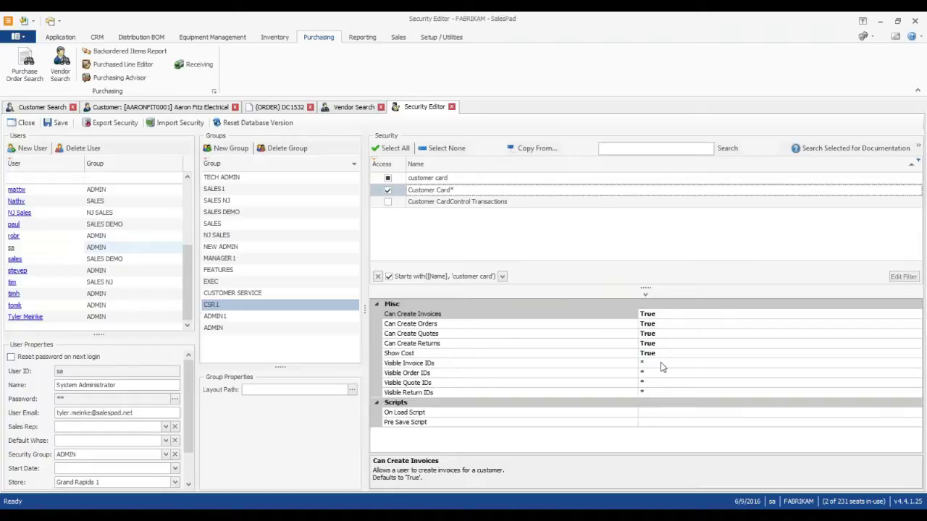
Return to the Aaron Fitz Electrical customer card and inspect its Price Level field.
{"action": "left_click", "coordinate": [155, 109]}
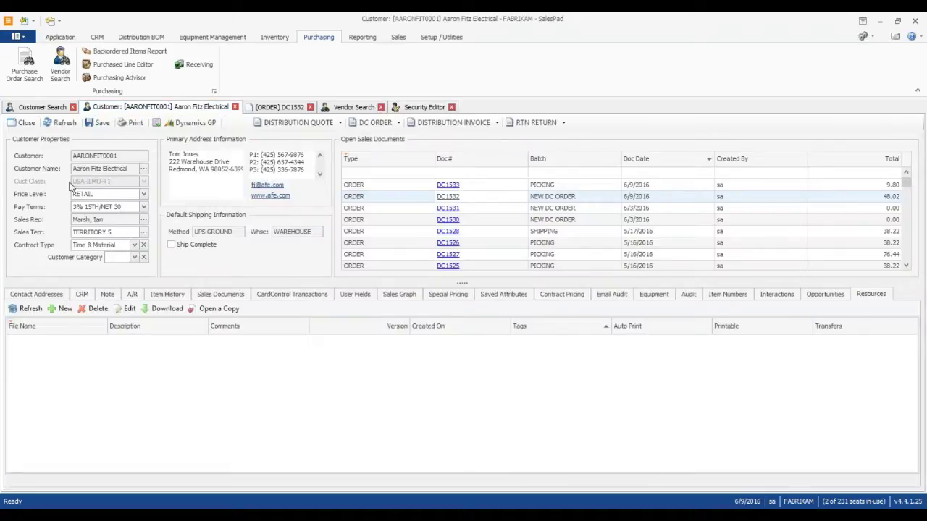
{"action": "left_click", "coordinate": [143, 196]}
{"action": "left_click", "coordinate": [63, 245]}
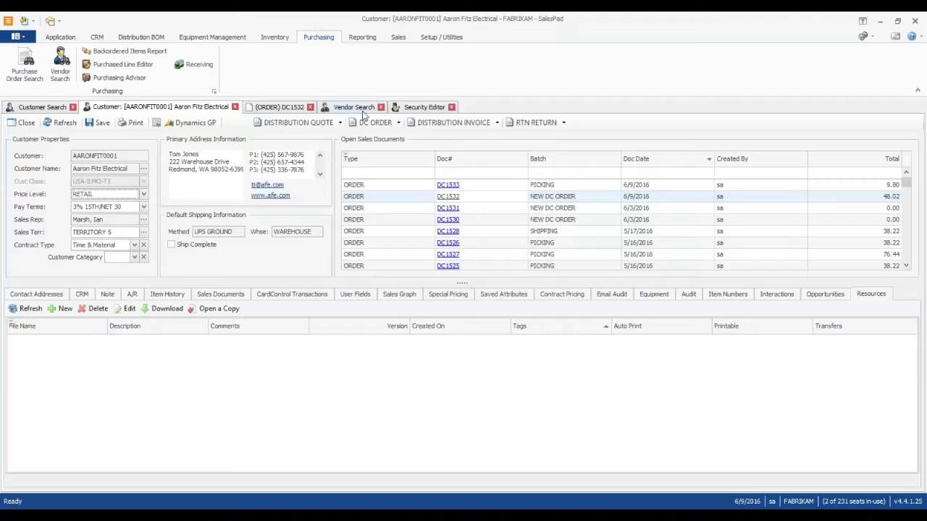
Show the general application modules and slightly enlarge the Open Sales Documents area of the customer card.
{"action": "left_click", "coordinate": [251, 504]}
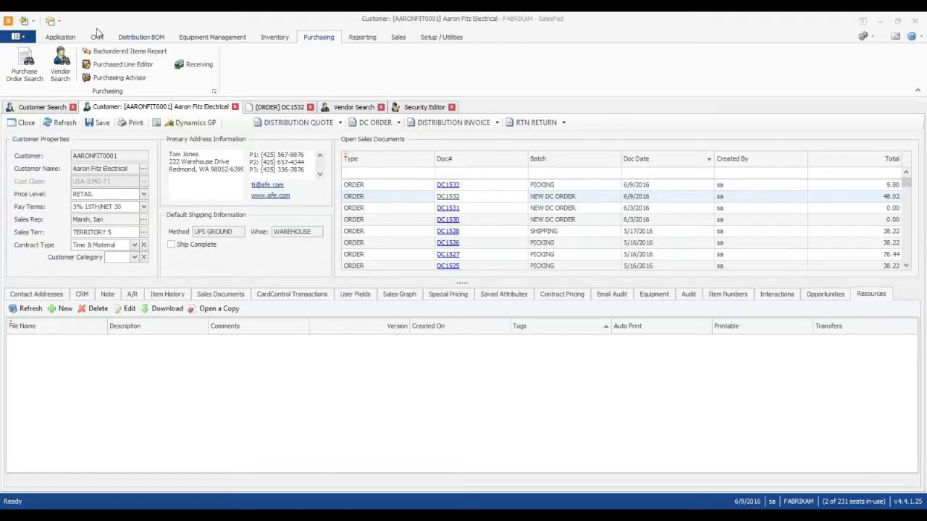
{"action": "left_click", "coordinate": [61, 37]}
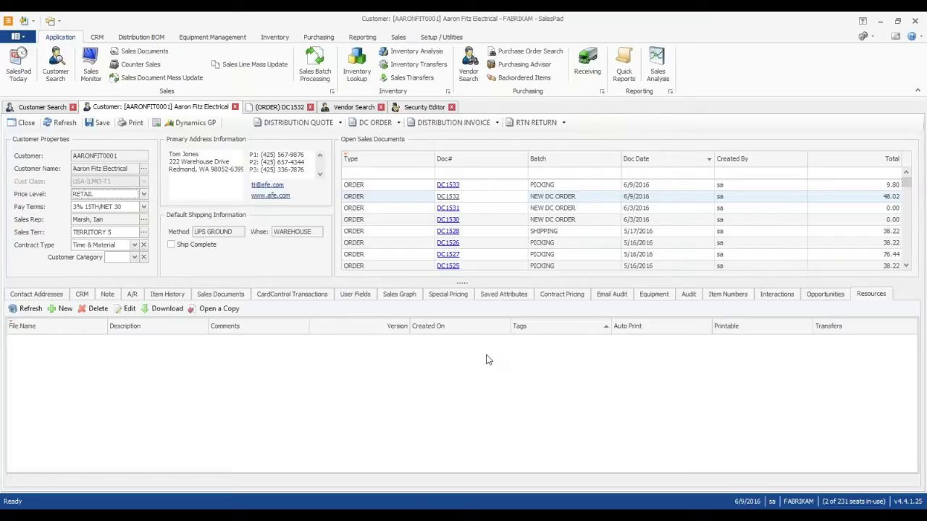
{"action": "left_click_drag", "start_coordinate": [451, 283], "coordinate": [473, 300]}
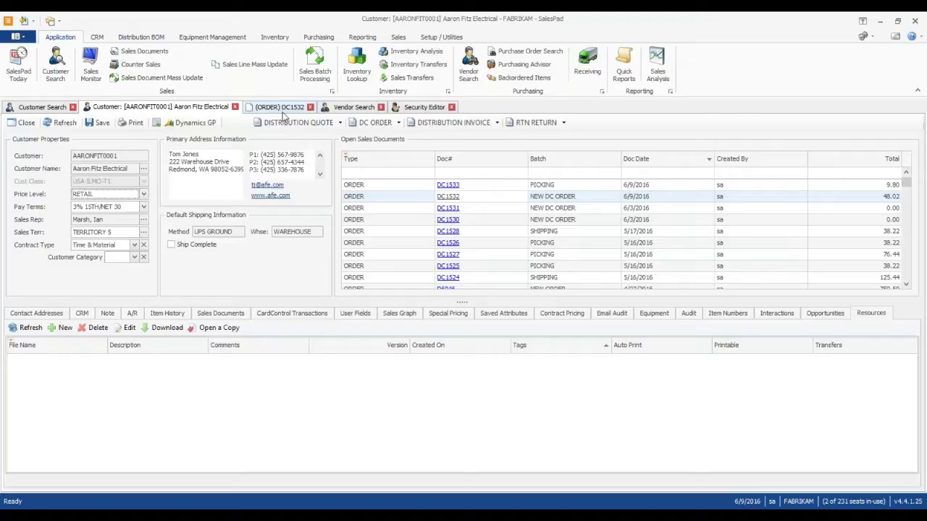
Open the SalesPad documentation for the Customer Card in the browser and display its PDF guide.
{"action": "right_click", "coordinate": [222, 107]}
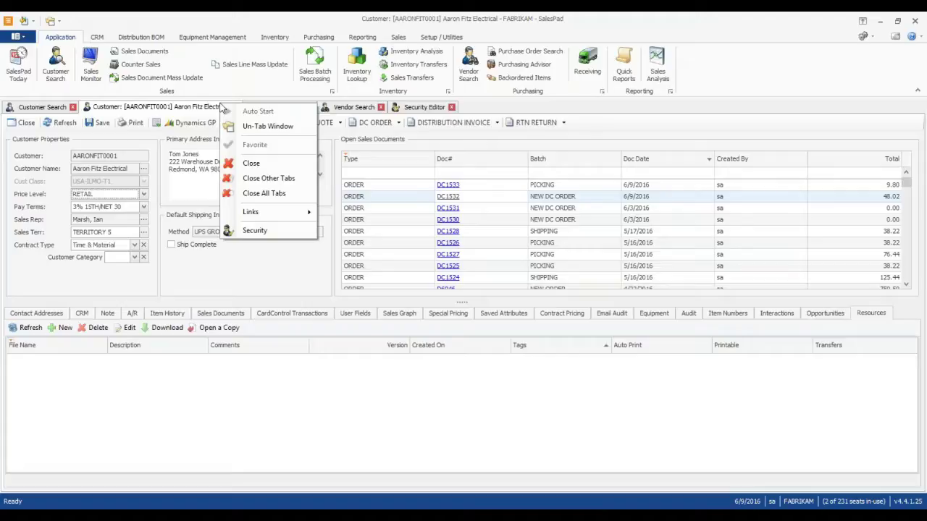
{"action": "right_click", "coordinate": [195, 107]}
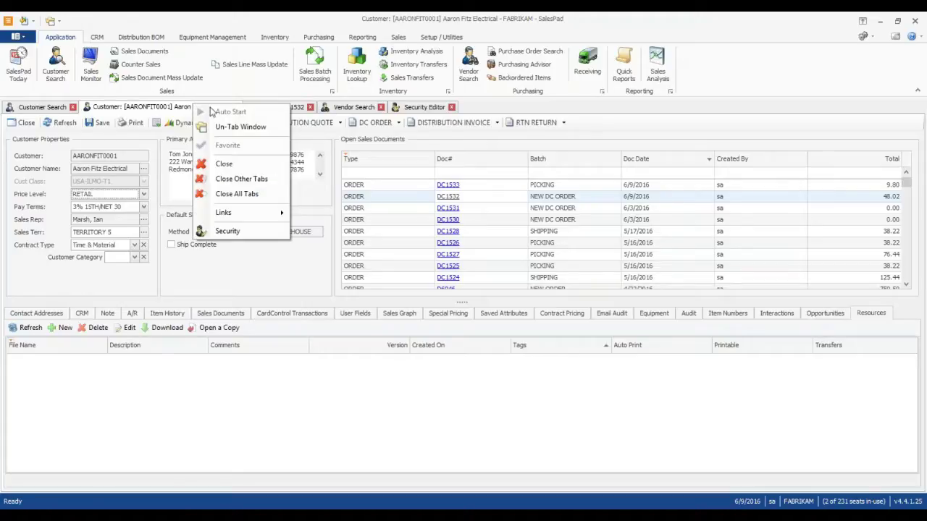
{"action": "mouse_move", "coordinate": [251, 212]}
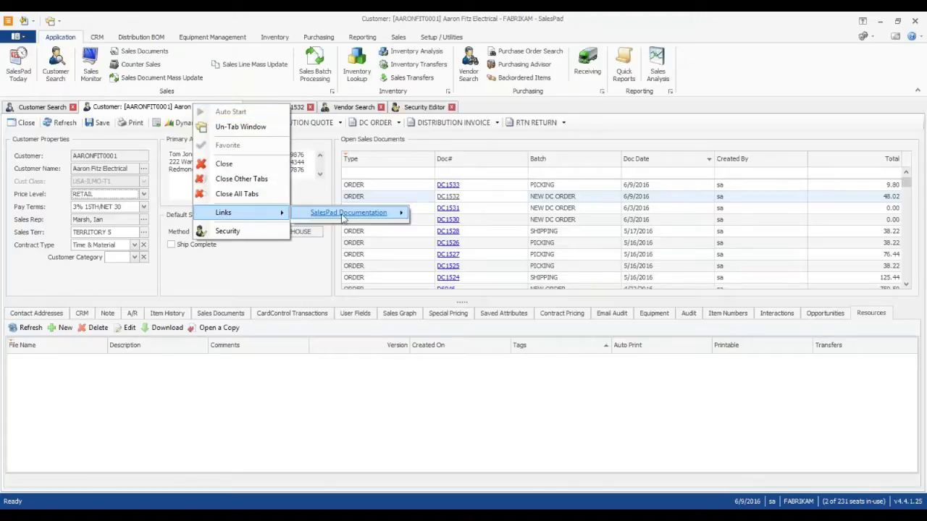
{"action": "mouse_move", "coordinate": [347, 215]}
{"action": "left_click", "coordinate": [443, 212]}
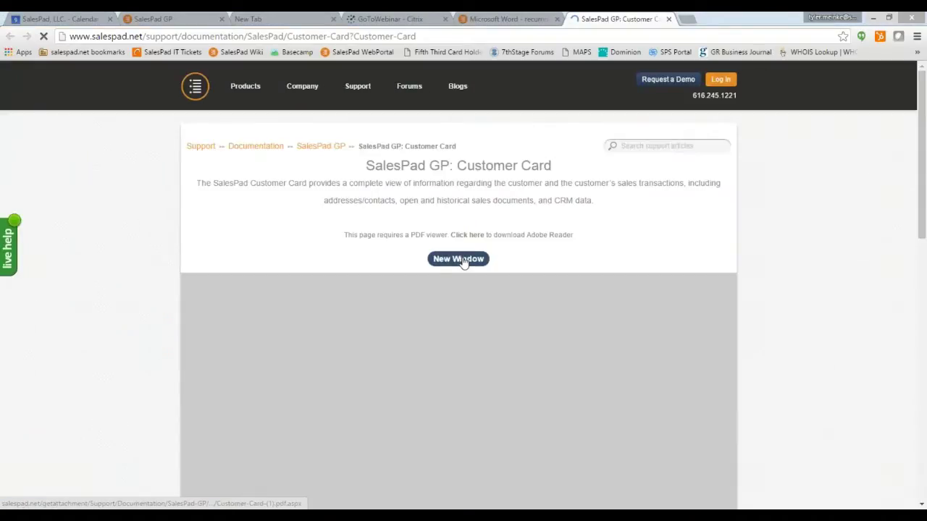
{"action": "left_click", "coordinate": [457, 258]}
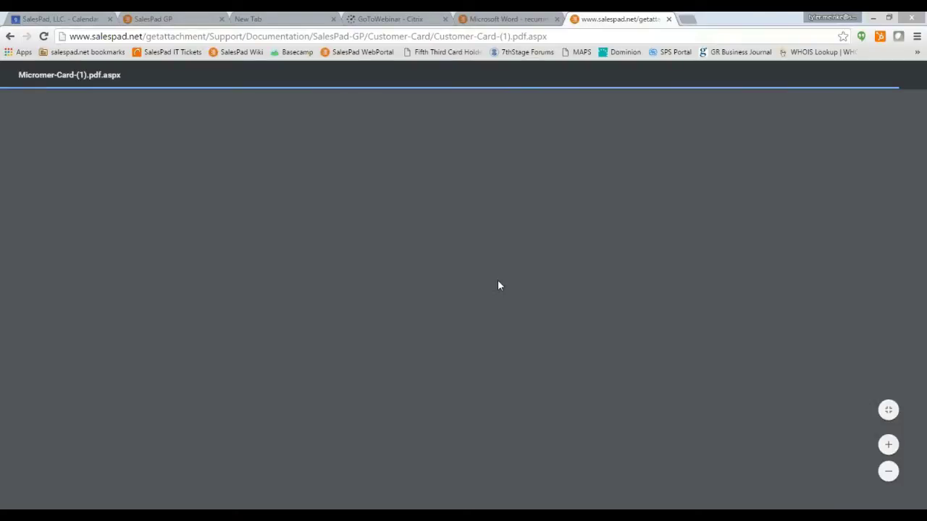
Read through the Customer Card guide, including the access, customer properties and A/R sections.
{"action": "scroll", "coordinate": [498, 279], "scroll_direction": "down", "scroll_amount": 15}
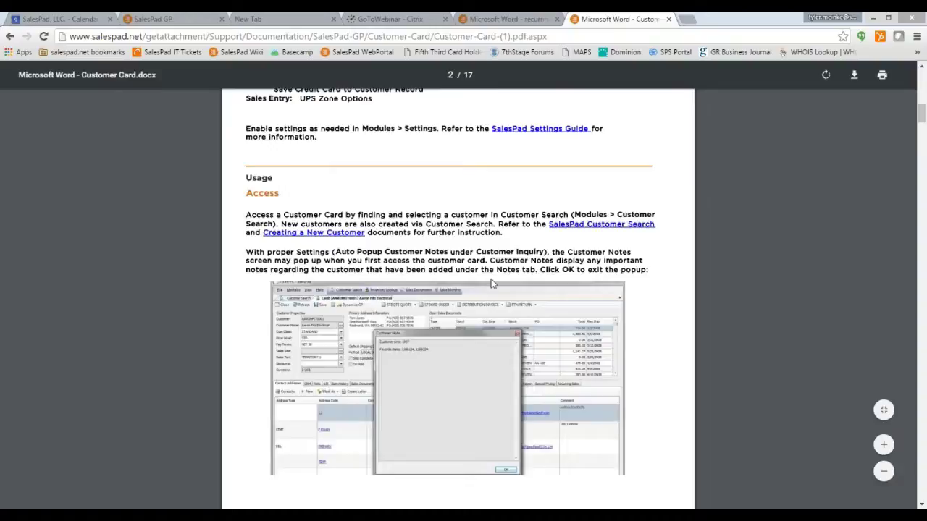
{"action": "scroll", "coordinate": [491, 283], "scroll_direction": "down", "scroll_amount": 10}
{"action": "scroll", "coordinate": [491, 283], "scroll_direction": "down", "scroll_amount": 15}
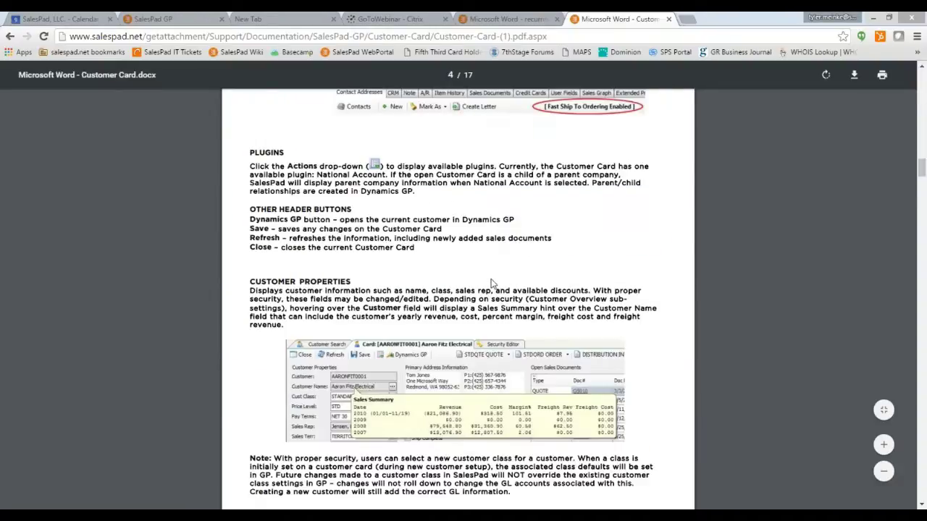
{"action": "scroll", "coordinate": [491, 283], "scroll_direction": "down", "scroll_amount": 10}
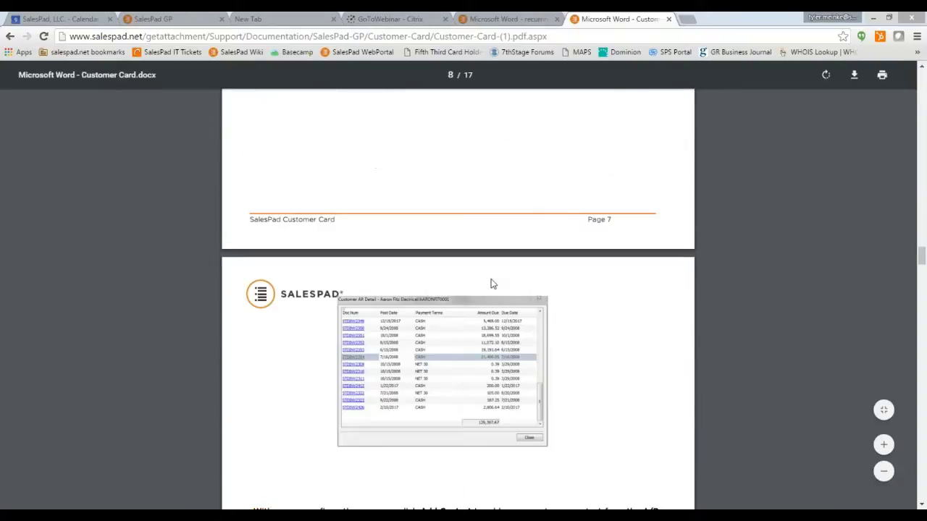
{"action": "scroll", "coordinate": [471, 253], "scroll_direction": "up", "scroll_amount": 5}
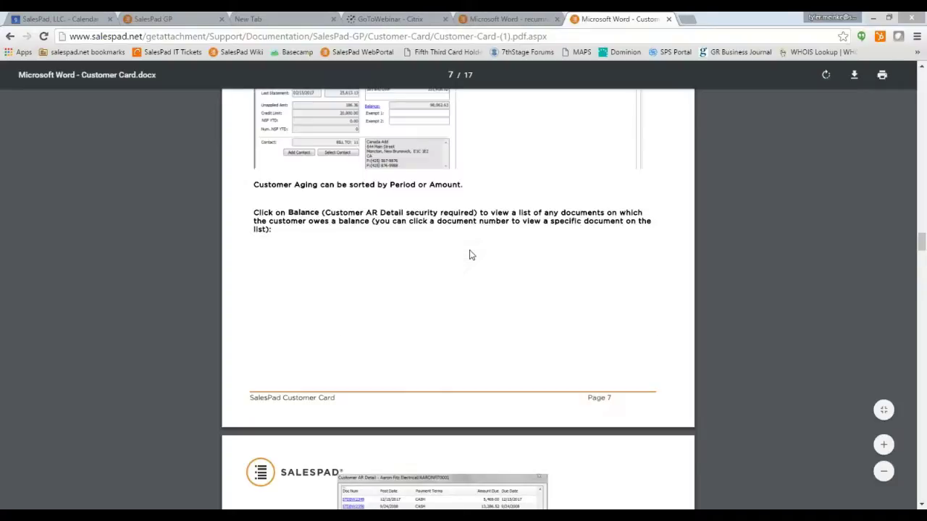
{"action": "scroll", "coordinate": [498, 283], "scroll_direction": "down", "scroll_amount": 5}
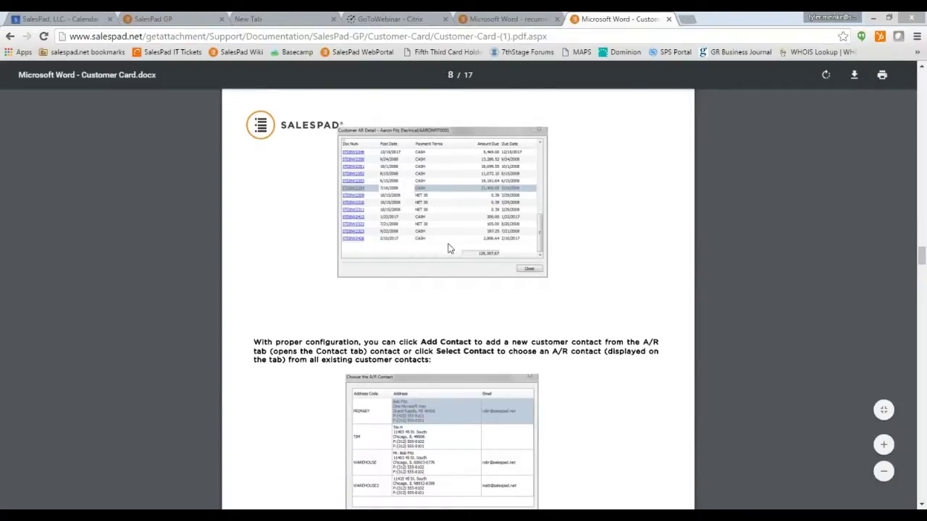
{"action": "scroll", "coordinate": [448, 248], "scroll_direction": "down", "scroll_amount": 3}
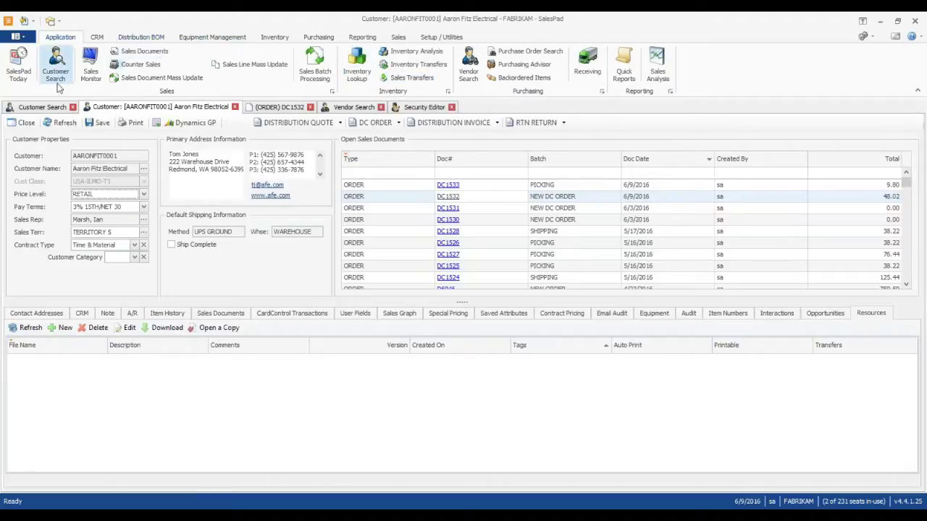
Switch back to SalesPad and open Counter Sales for a walk-in order.
{"action": "left_click", "coordinate": [141, 65]}
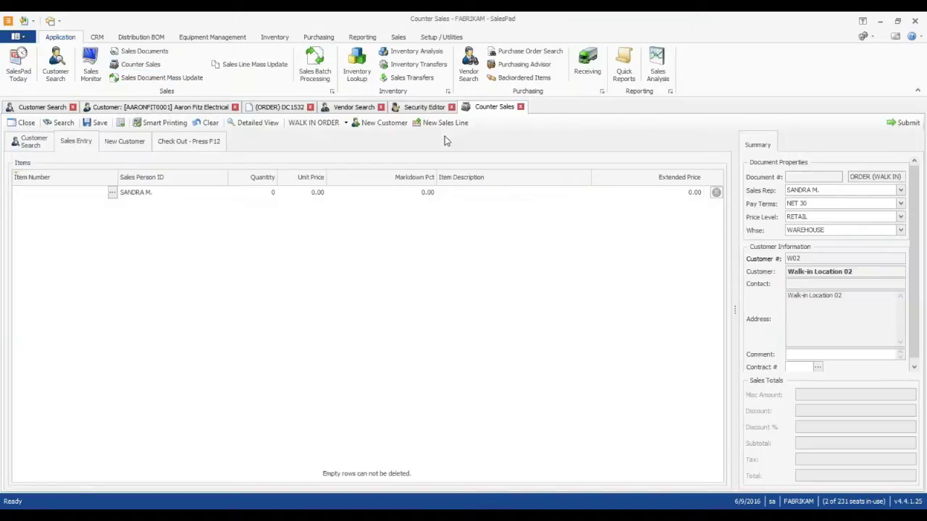